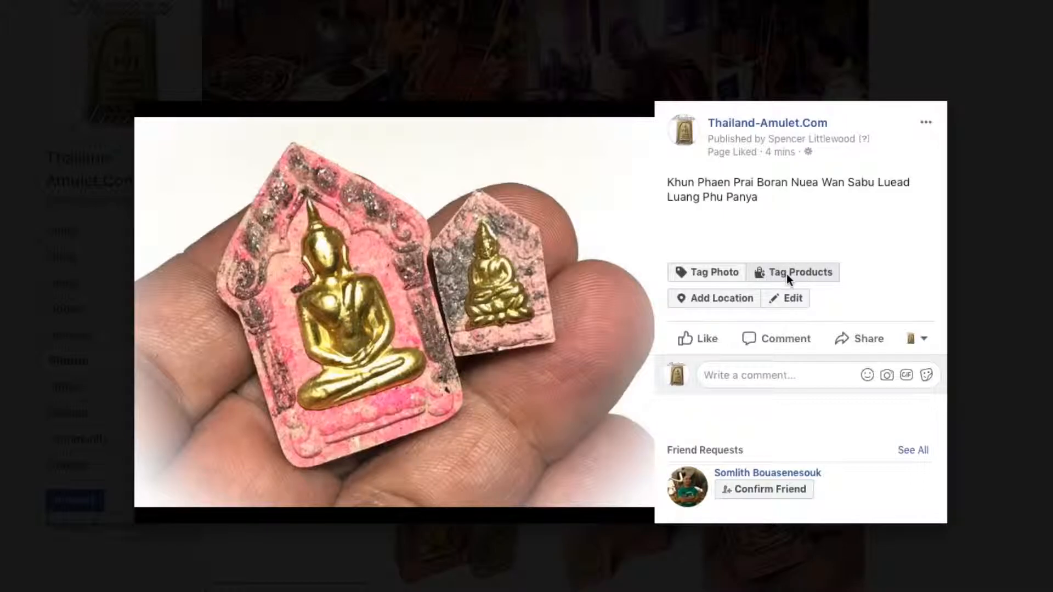
# Step: Tag the product Khun Phaen Prai Boran Nuea Wan Sabu Luead Luang Phu Panya on the large amulet in the upright hand-held photo and finish tagging
pyautogui.click(786, 274)
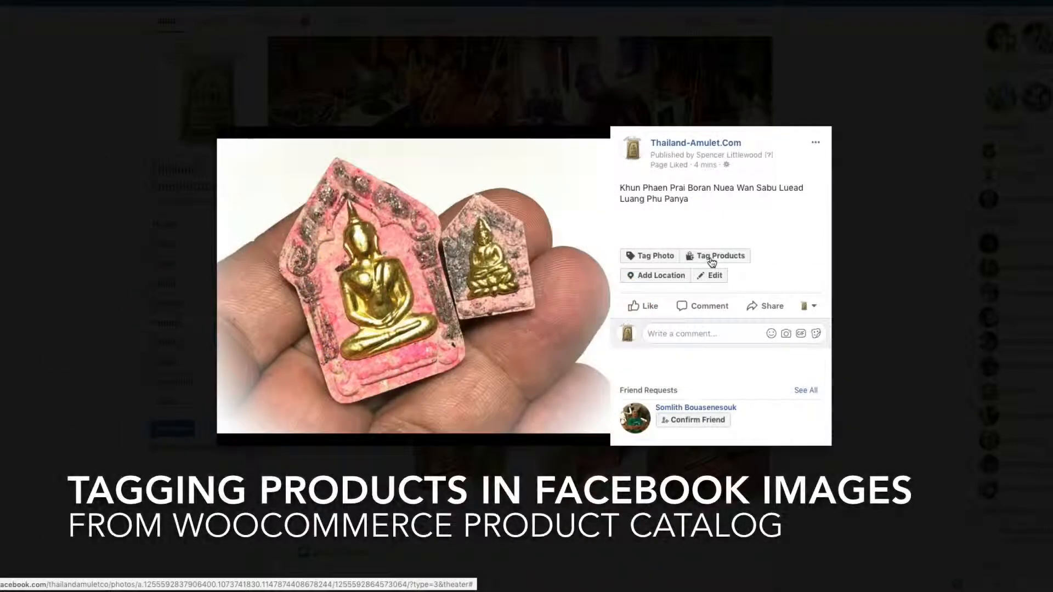
pyautogui.click(368, 268)
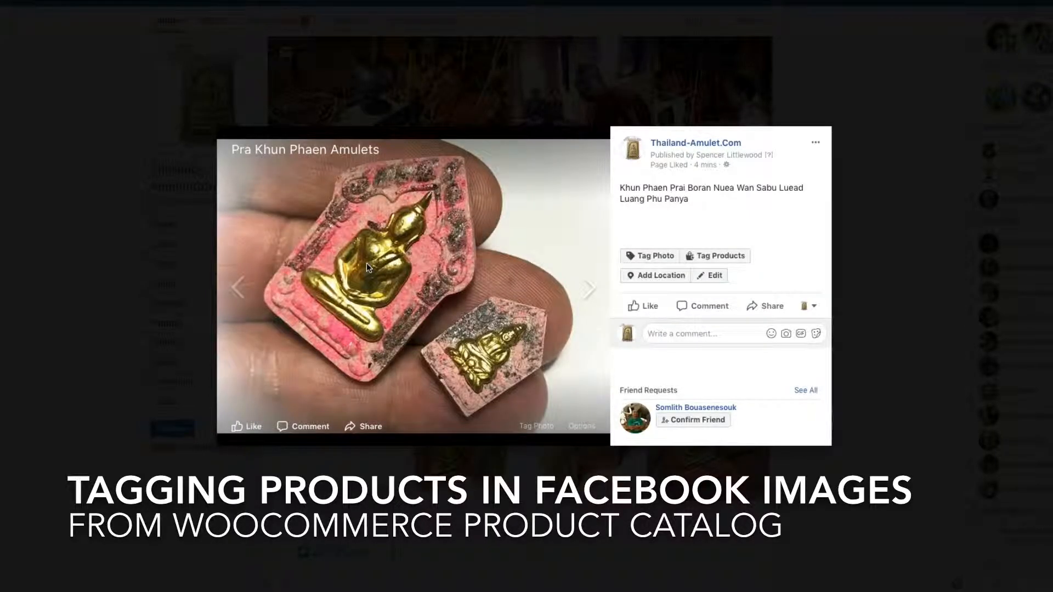
pyautogui.click(247, 291)
pyautogui.click(719, 255)
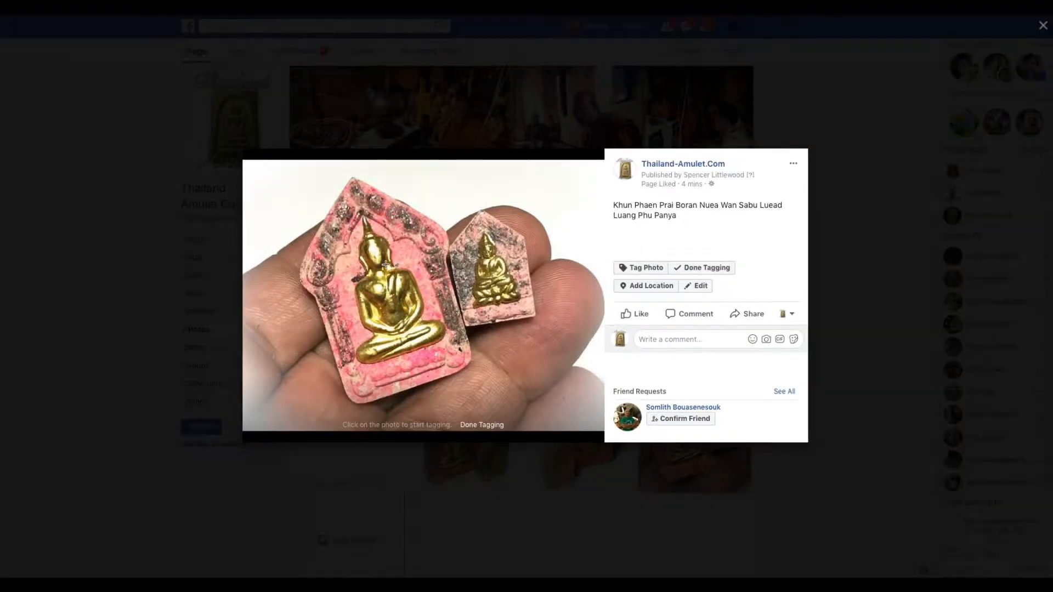
pyautogui.click(381, 267)
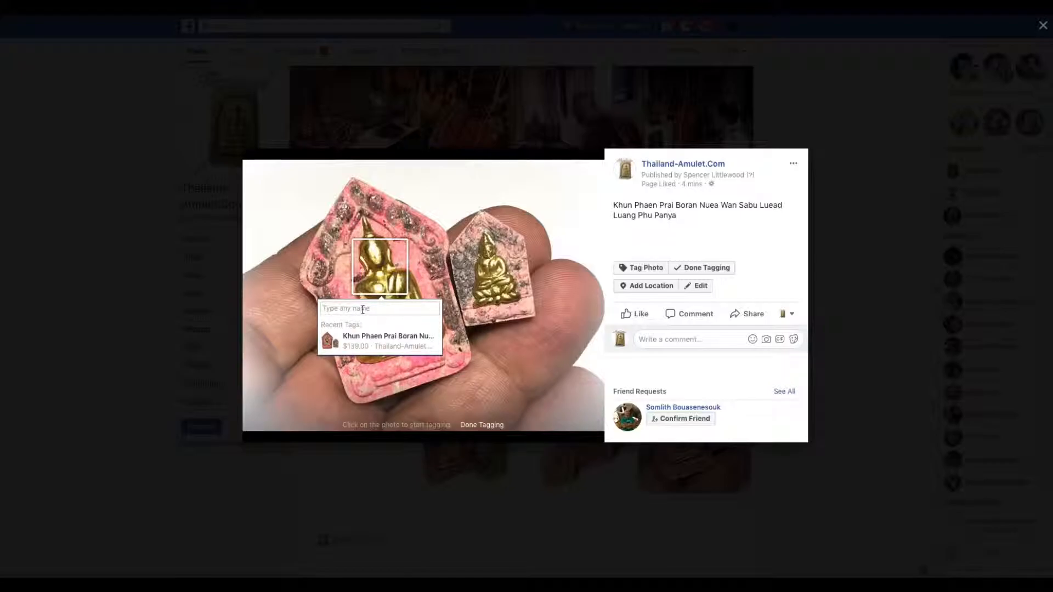
pyautogui.write('khun')
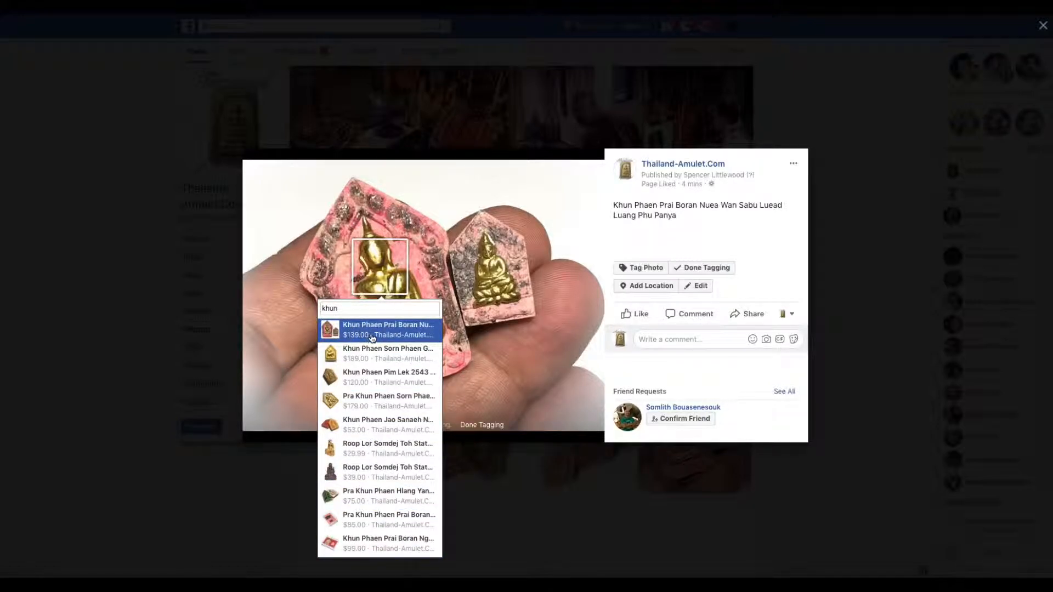
pyautogui.click(366, 338)
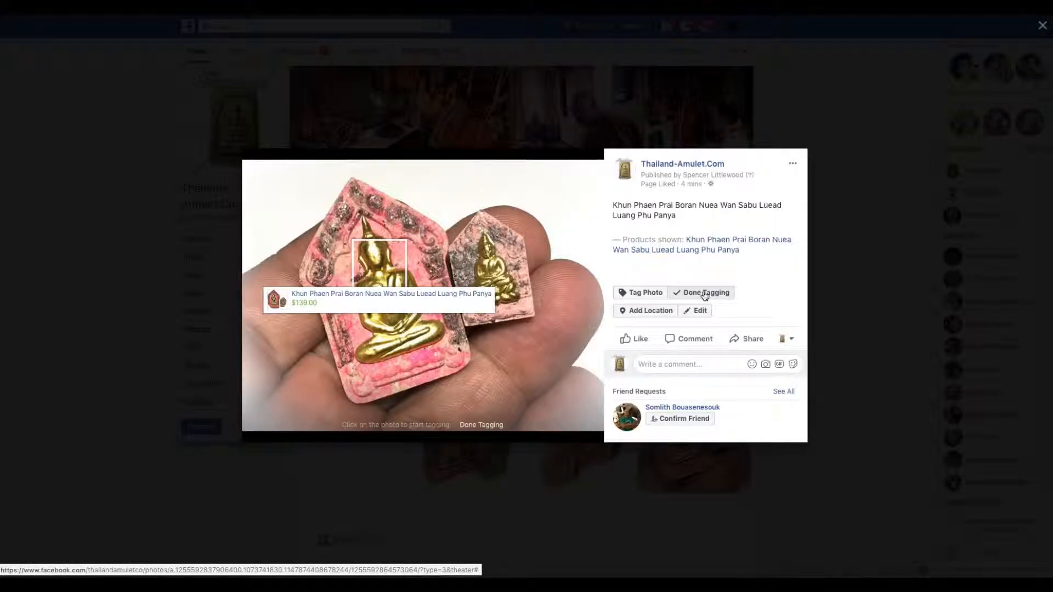
pyautogui.click(704, 293)
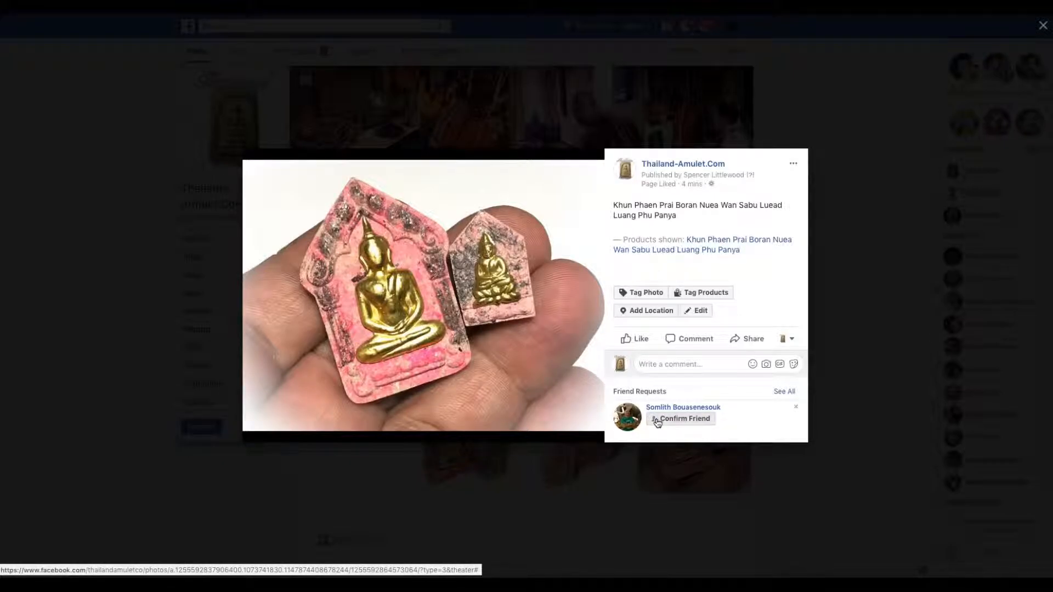
# Step: Tag the same Khun Phaen Prai Boran product on the large amulet in the next photo, showing tilted amulets in a hand, and finish tagging
pyautogui.click(597, 307)
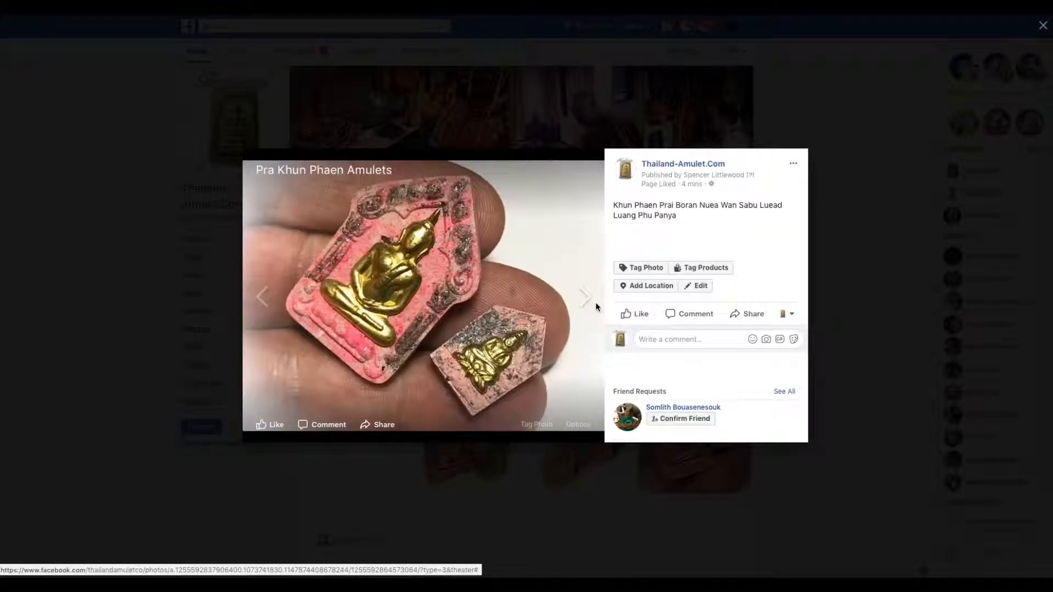
pyautogui.click(707, 264)
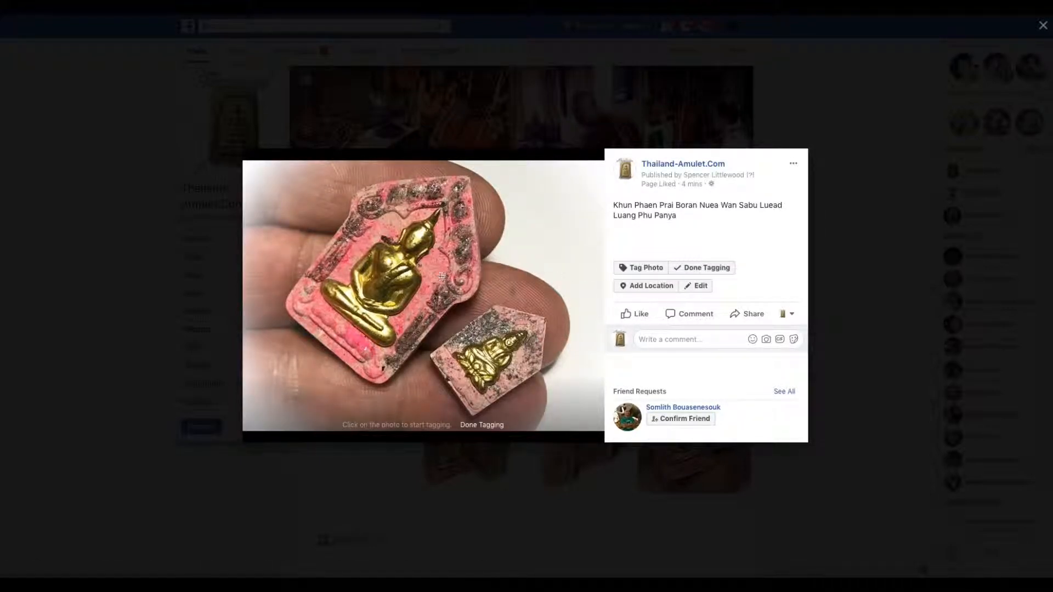
pyautogui.click(409, 263)
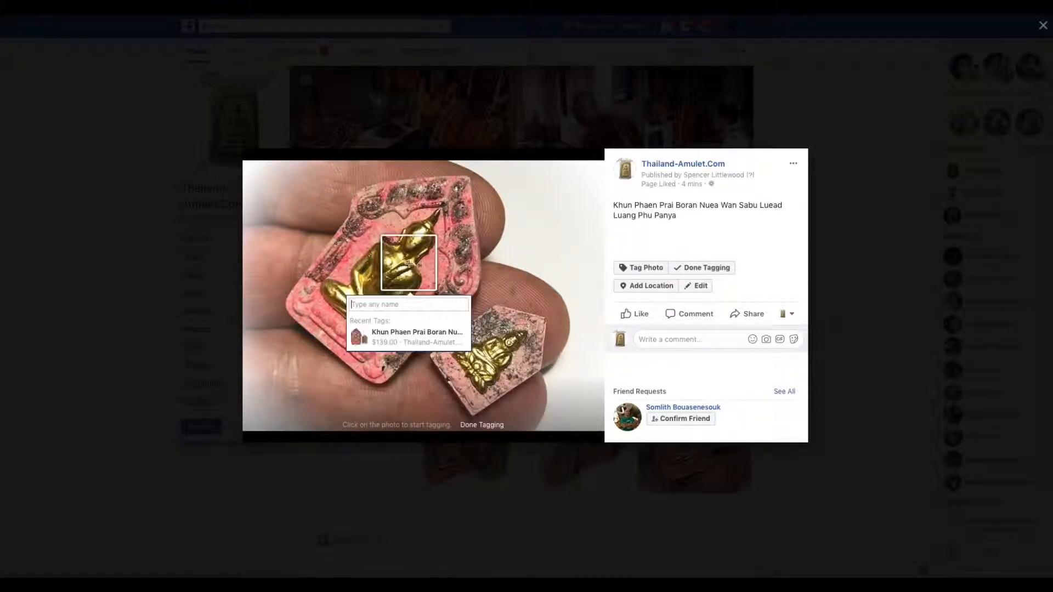
pyautogui.click(391, 349)
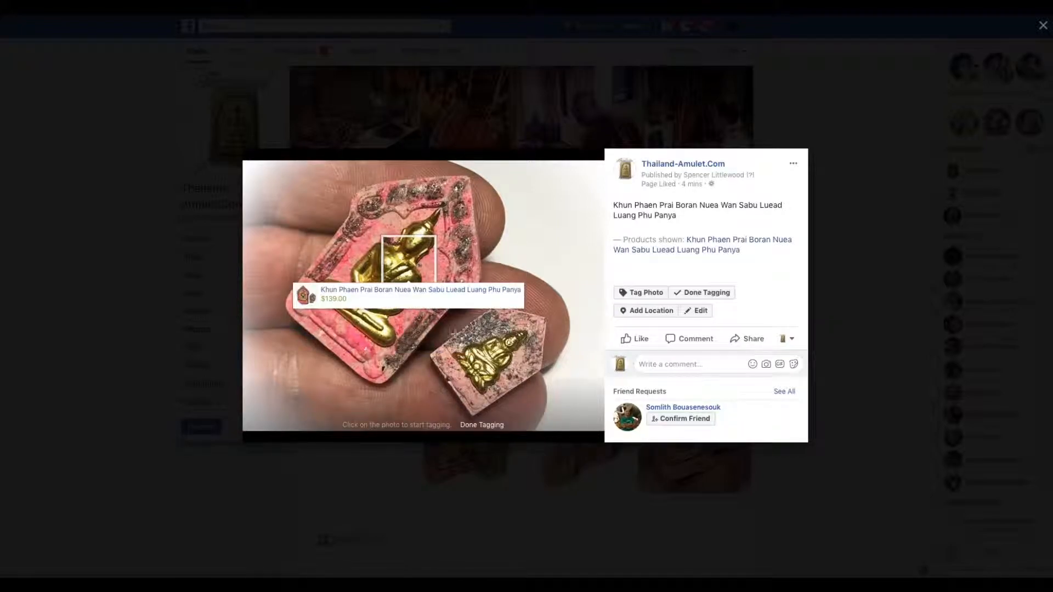
pyautogui.click(702, 293)
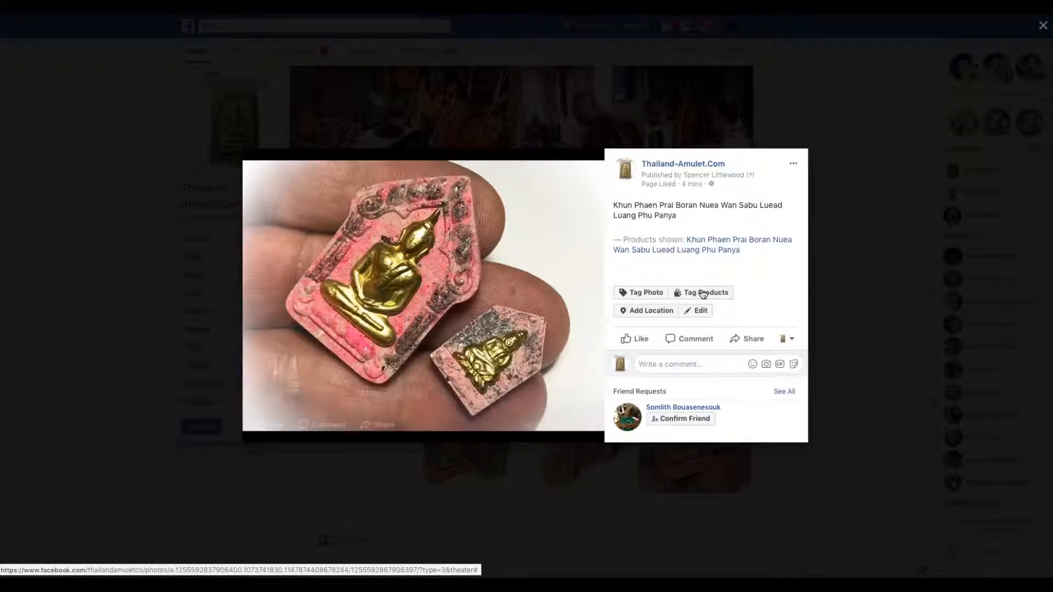
# Step: Tag the Khun Phaen Prai Boran product at the middle of the collage photo showing the boxed amulets and finish tagging
pyautogui.click(595, 306)
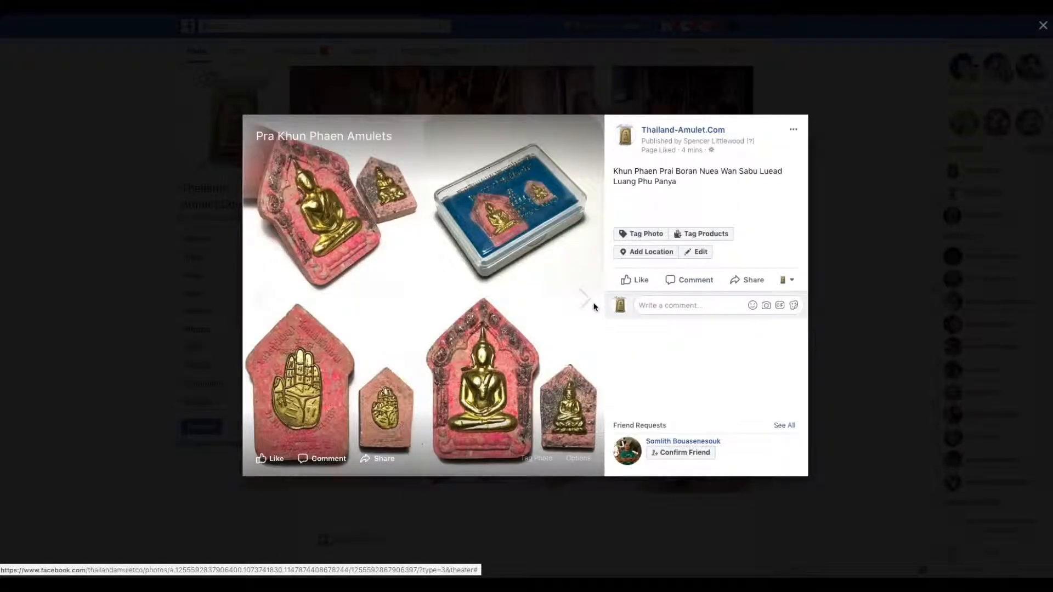
pyautogui.click(690, 235)
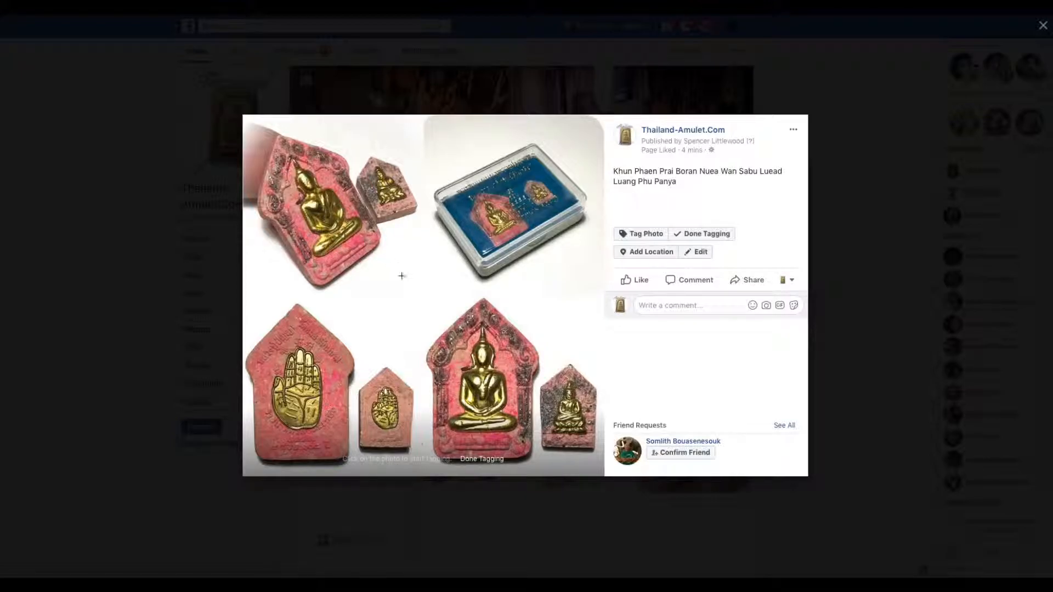
pyautogui.click(424, 290)
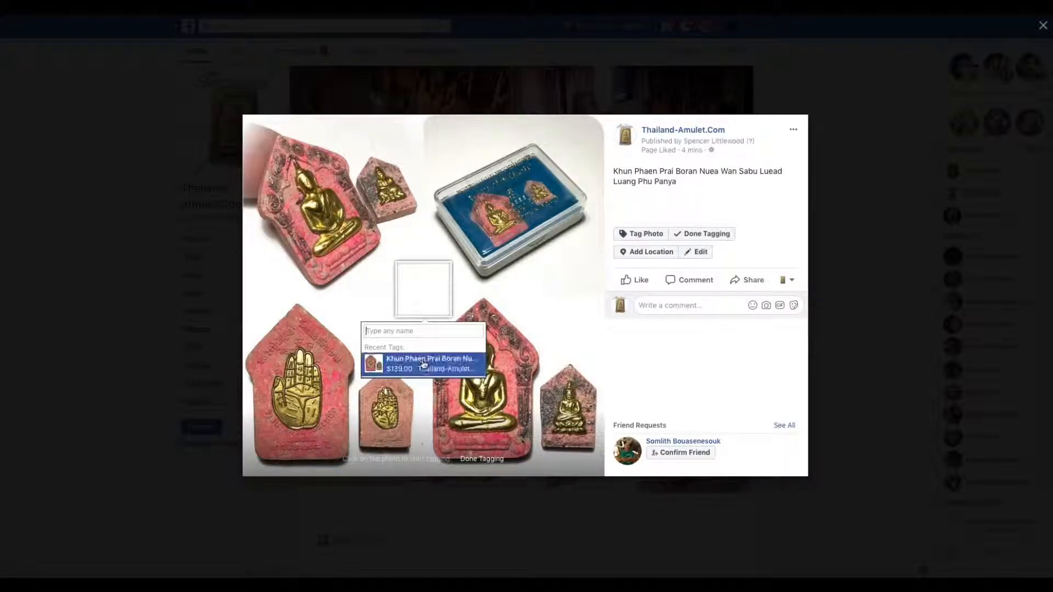
pyautogui.click(423, 364)
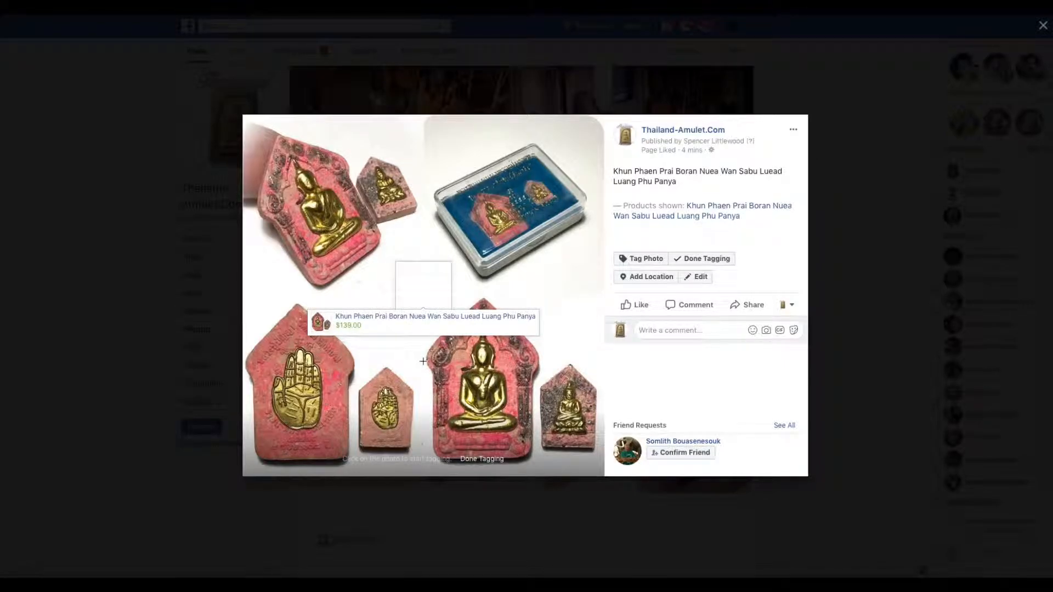
pyautogui.click(722, 258)
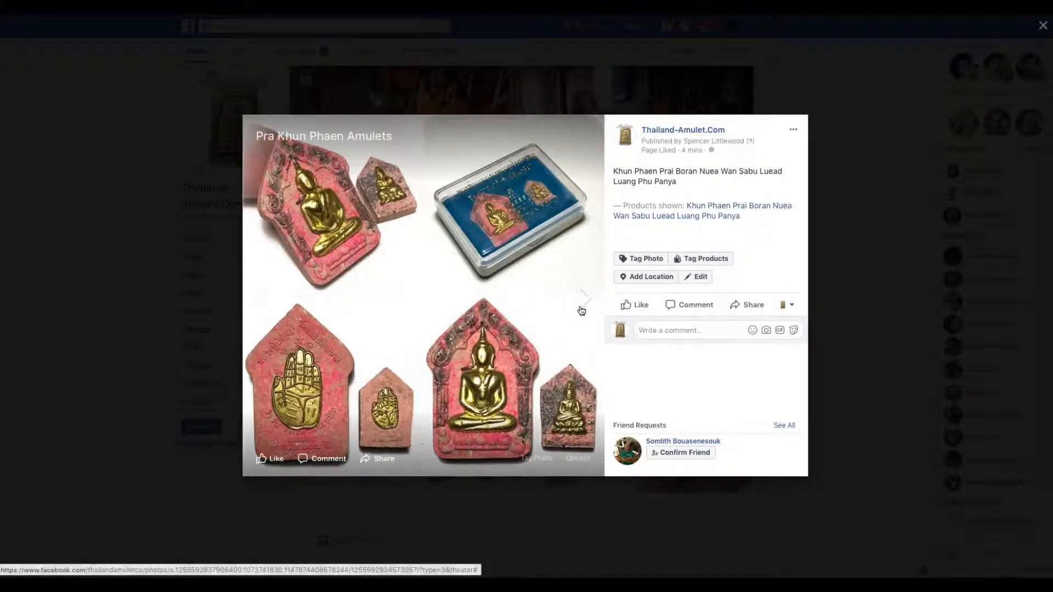
# Step: Tag the Khun Phaen Prai Boran product between the two upper images of the close-up collage of gold Buddhas and hands and finish tagging
pyautogui.click(584, 299)
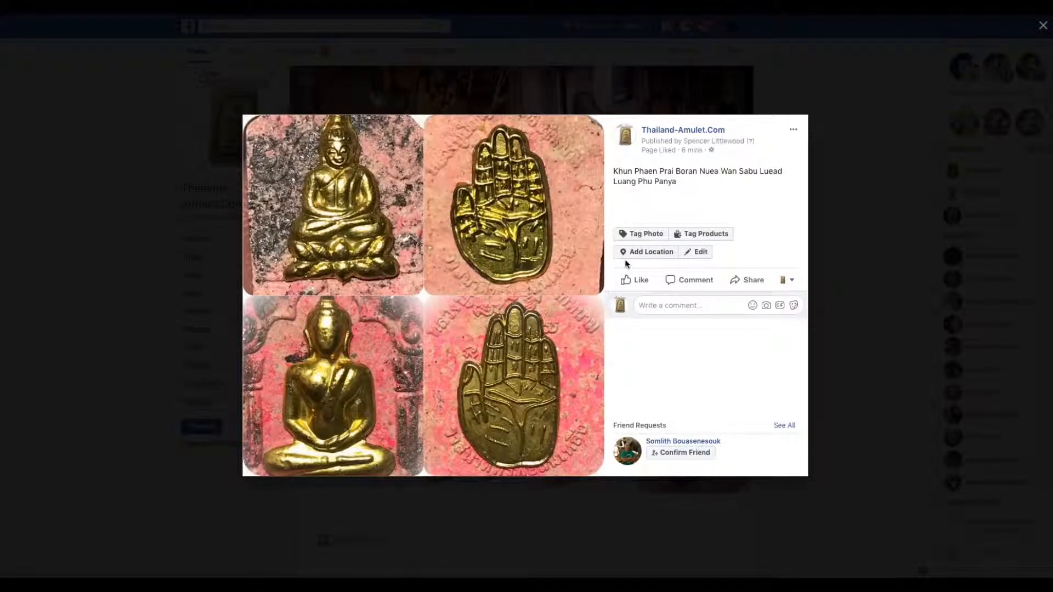
pyautogui.click(707, 233)
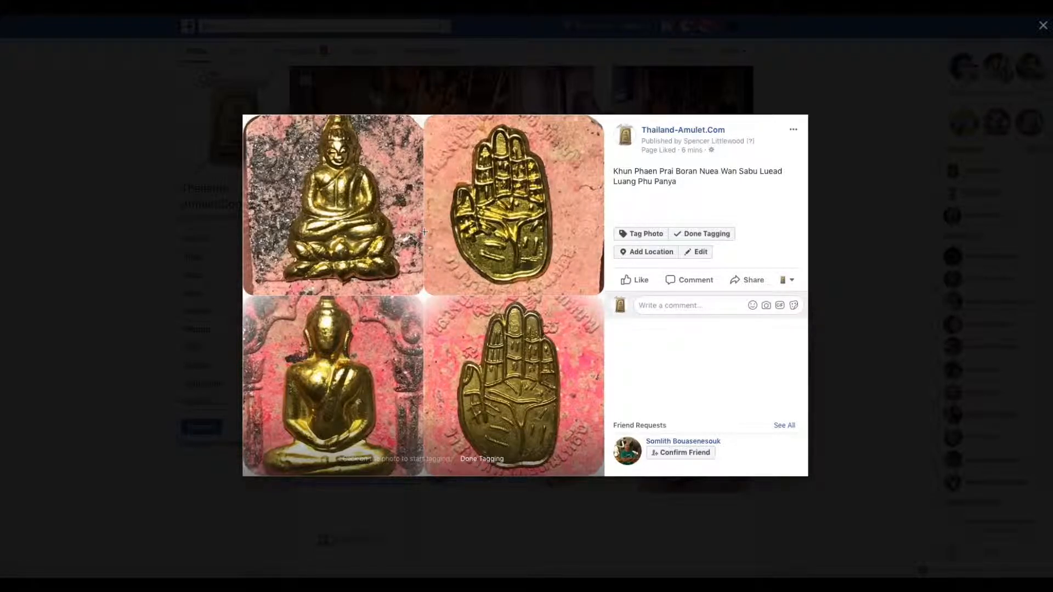
pyautogui.click(424, 224)
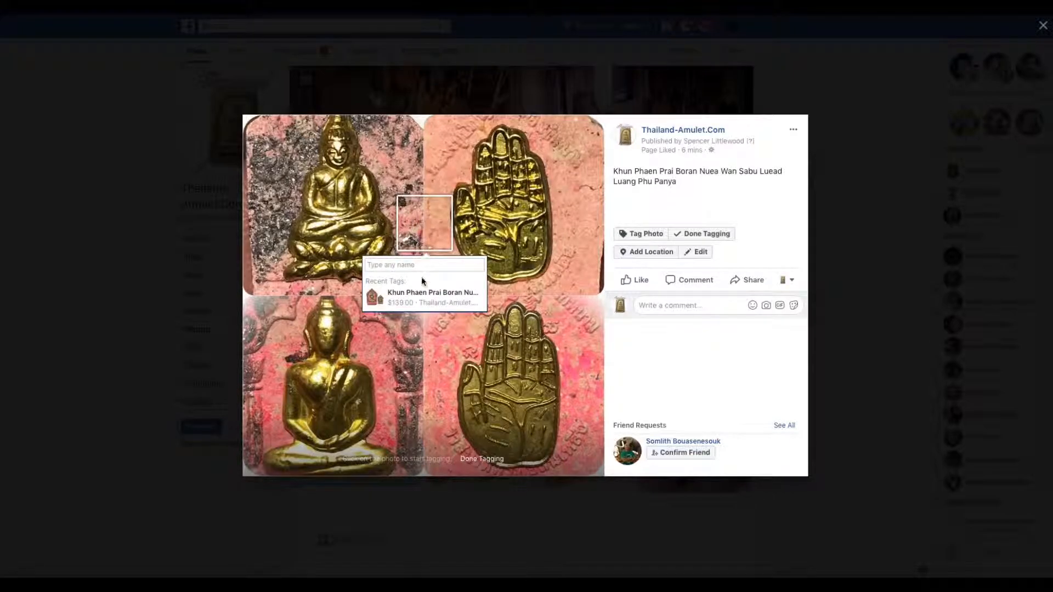
pyautogui.click(409, 301)
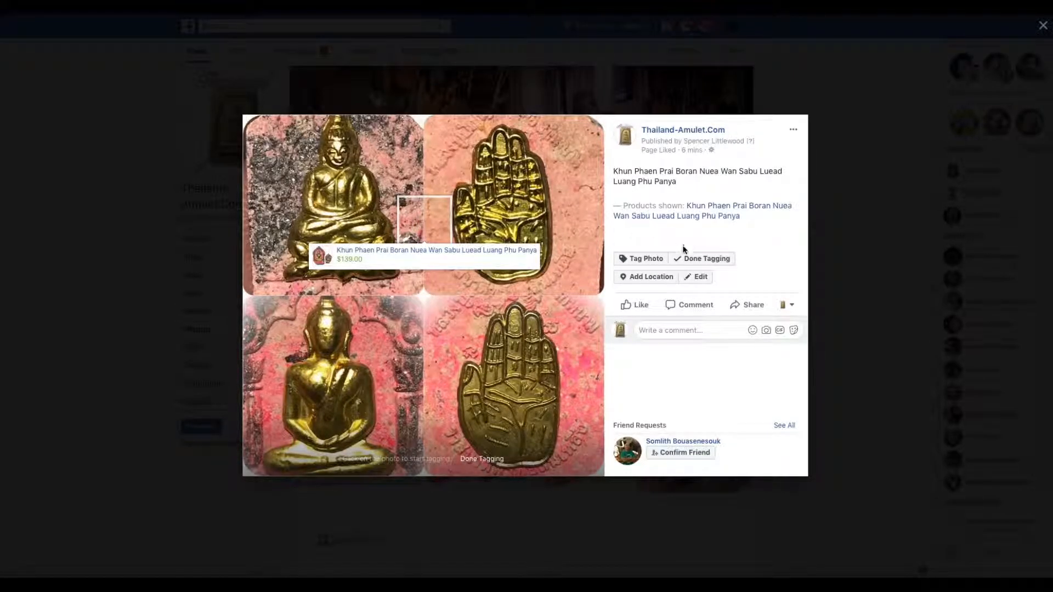
pyautogui.click(680, 258)
# Step: View the product page linked from the tag on the next album photo and return to the Pra Khun Phaen Amulets album
pyautogui.click(595, 303)
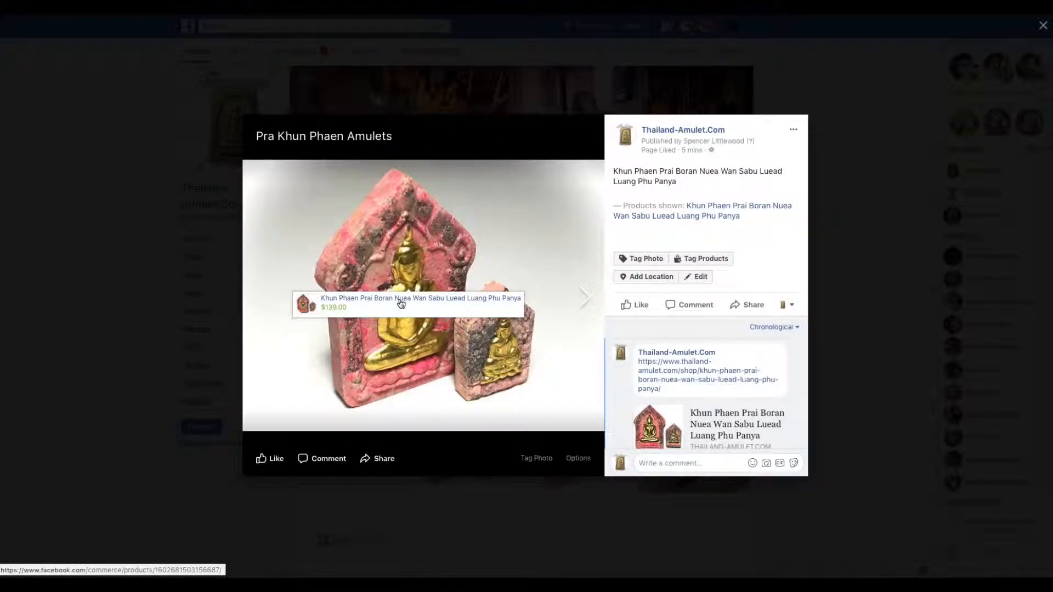
pyautogui.click(399, 299)
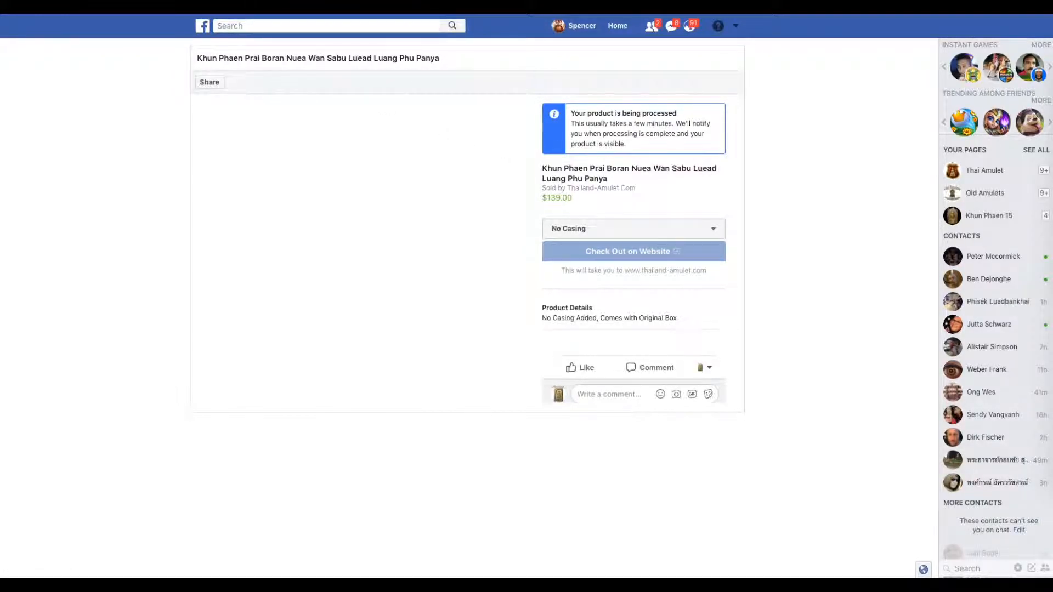
pyautogui.click(65, 7)
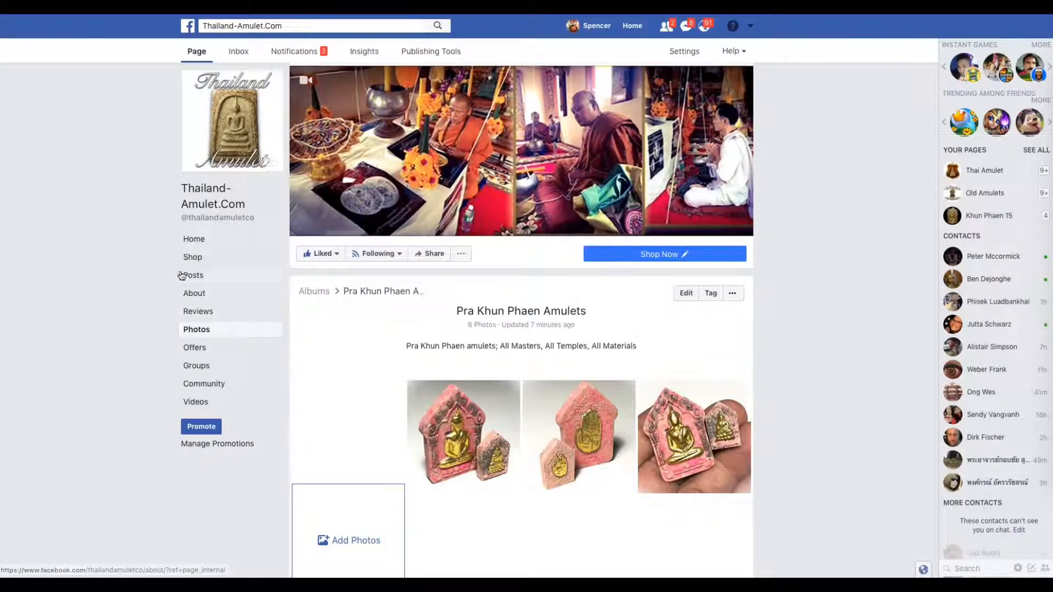
# Step: Open the page's Shop and look through its product collections, including the remaining items in Pra Khun Phaen Amulets
pyautogui.click(193, 261)
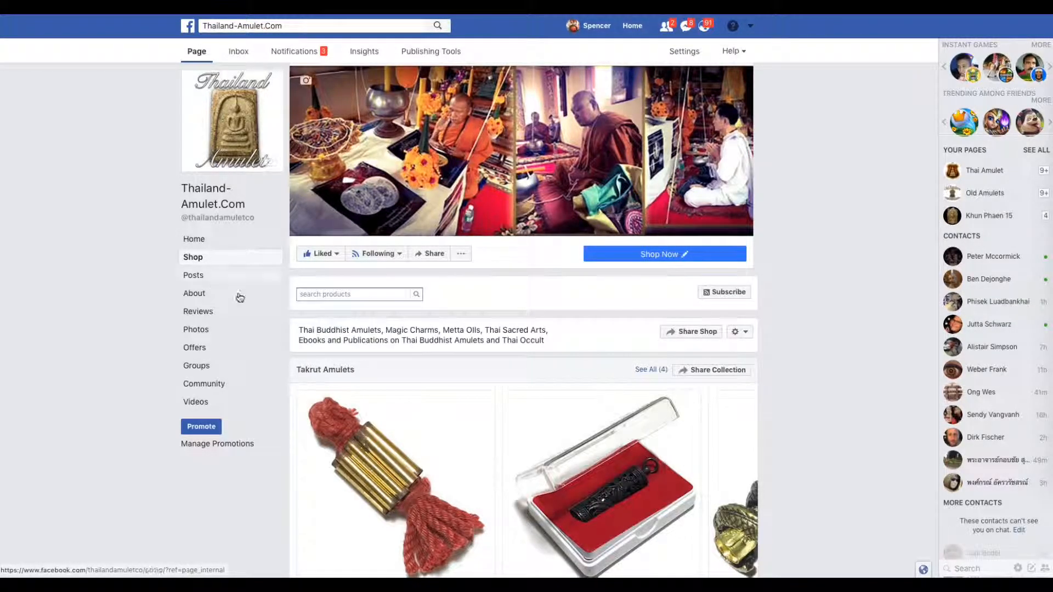
pyautogui.scroll(-3, 542, 459)
pyautogui.scroll(-5, 542, 460)
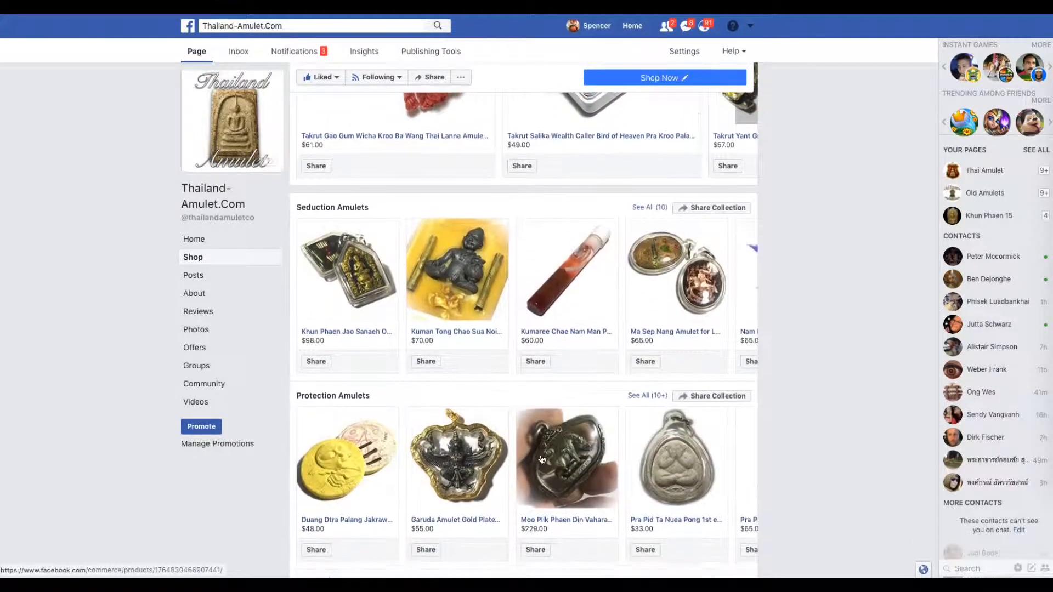
pyautogui.scroll(-6, 542, 460)
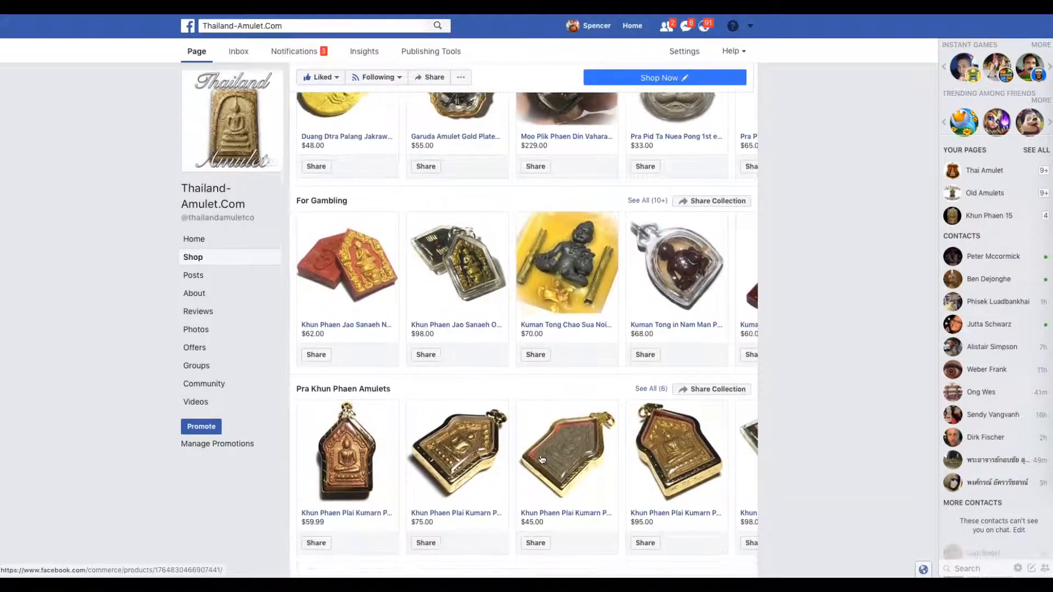
pyautogui.scroll(-2, 542, 460)
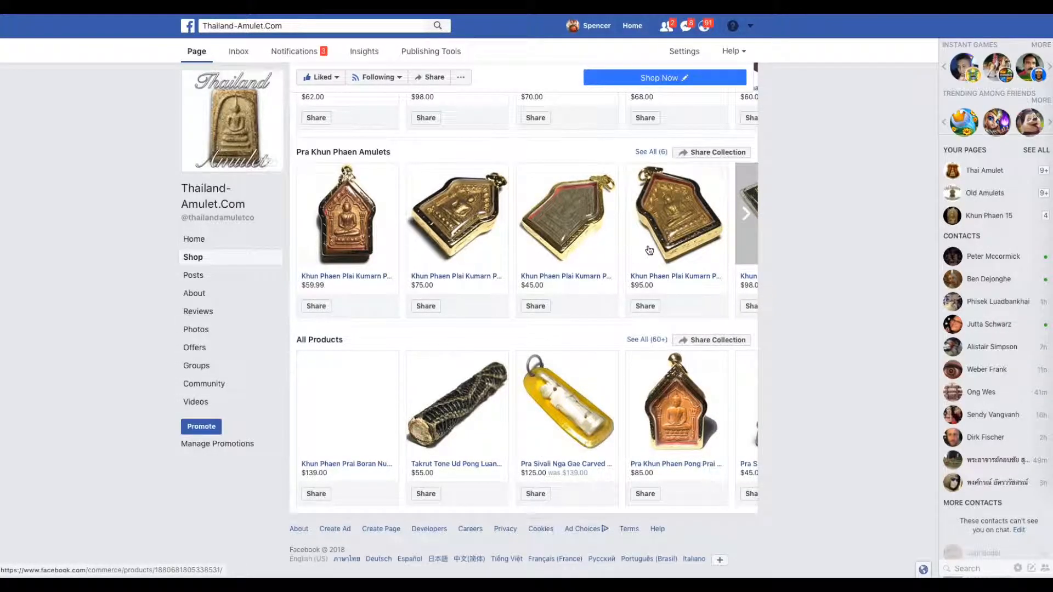
pyautogui.click(745, 216)
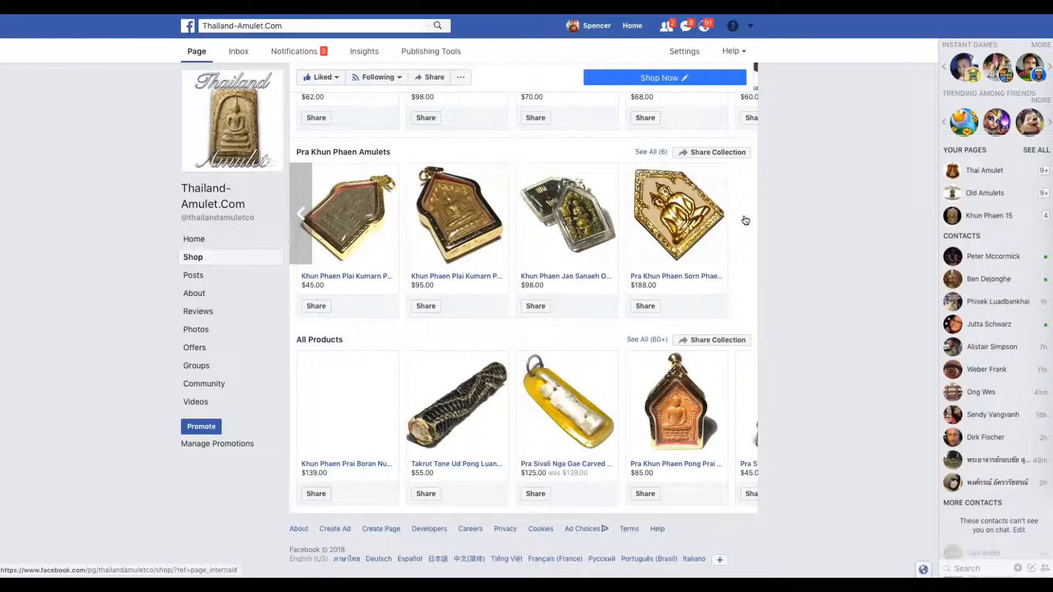
pyautogui.scroll(10, 742, 219)
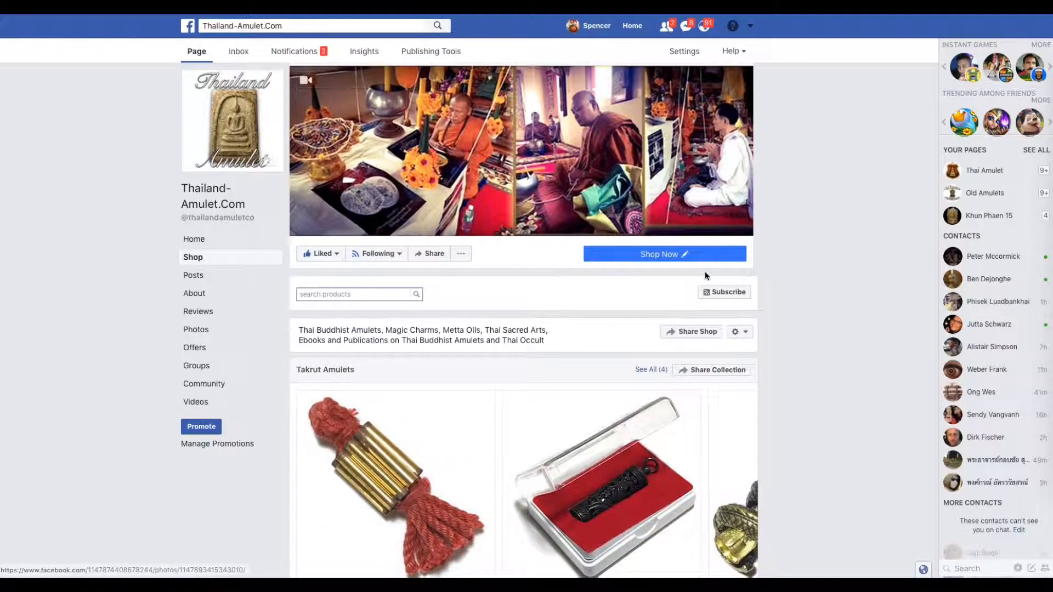
# Step: Open shop management and start a new collection named Improve Karma, marked as the featured collection
pyautogui.click(743, 334)
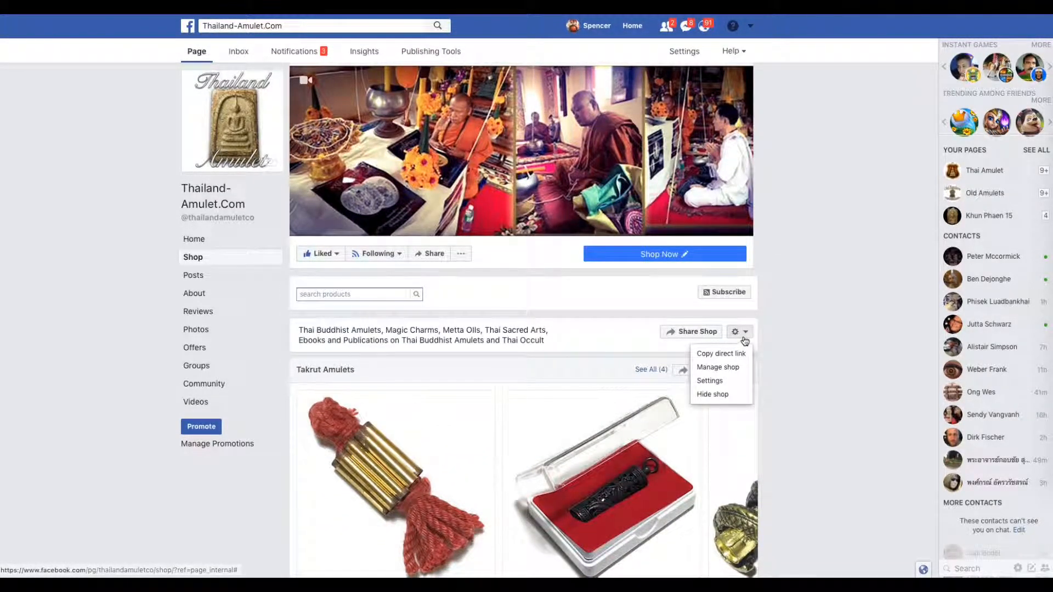
pyautogui.scroll(-3, 732, 362)
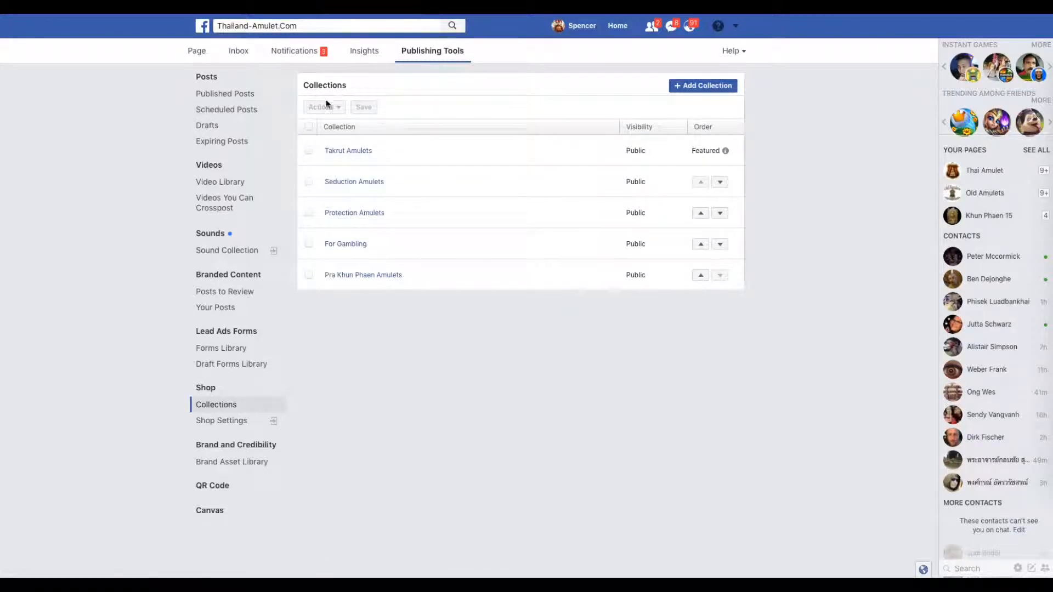
pyautogui.click(699, 88)
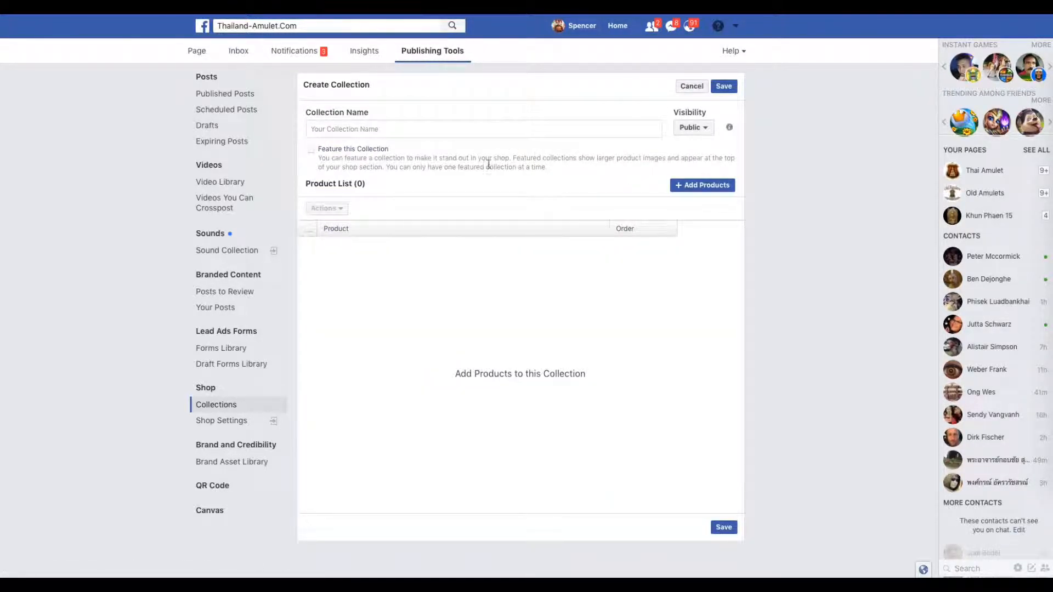
pyautogui.click(343, 127)
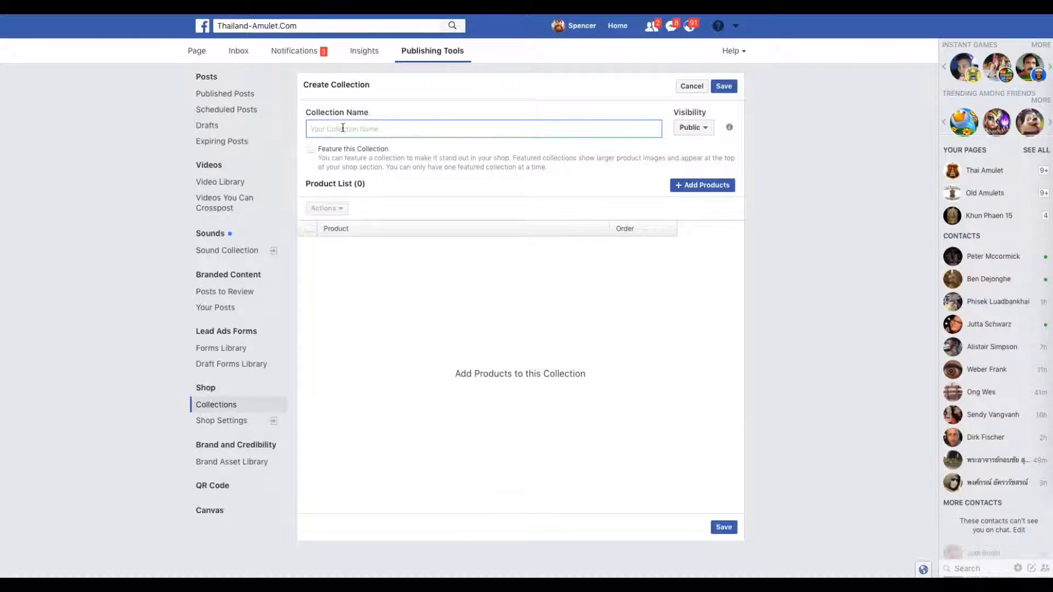
pyautogui.write('Improve Karma')
pyautogui.click(313, 153)
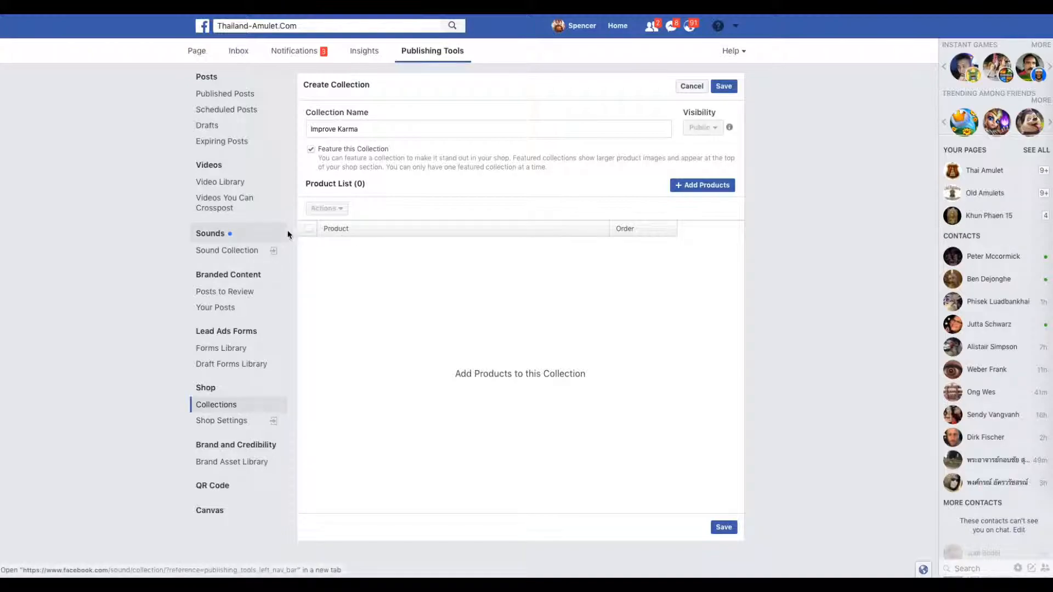
# Step: Find the Pra Kring Som Pratana Heng amulet by searching "pra kring" and add it to the new collection
pyautogui.click(428, 129)
pyautogui.click(693, 186)
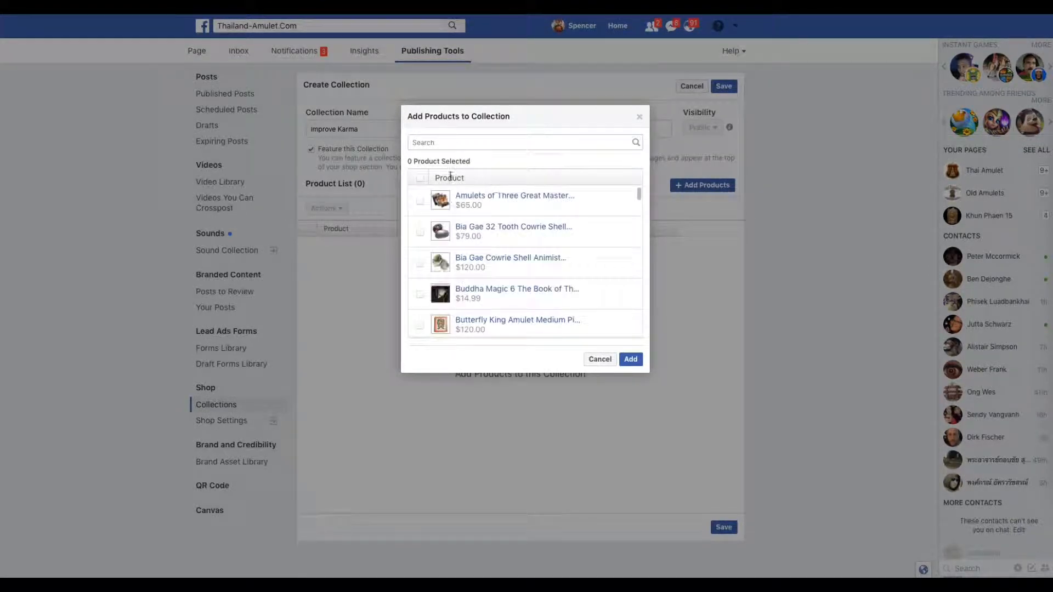
pyautogui.scroll(-10, 500, 279)
pyautogui.scroll(-10, 501, 278)
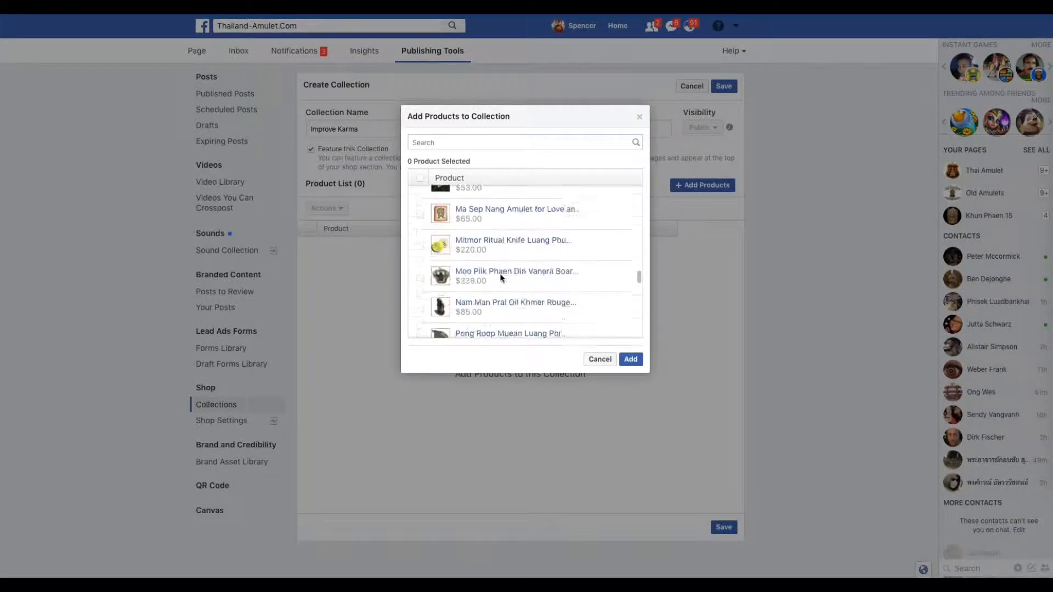
pyautogui.click(447, 142)
pyautogui.write('p')
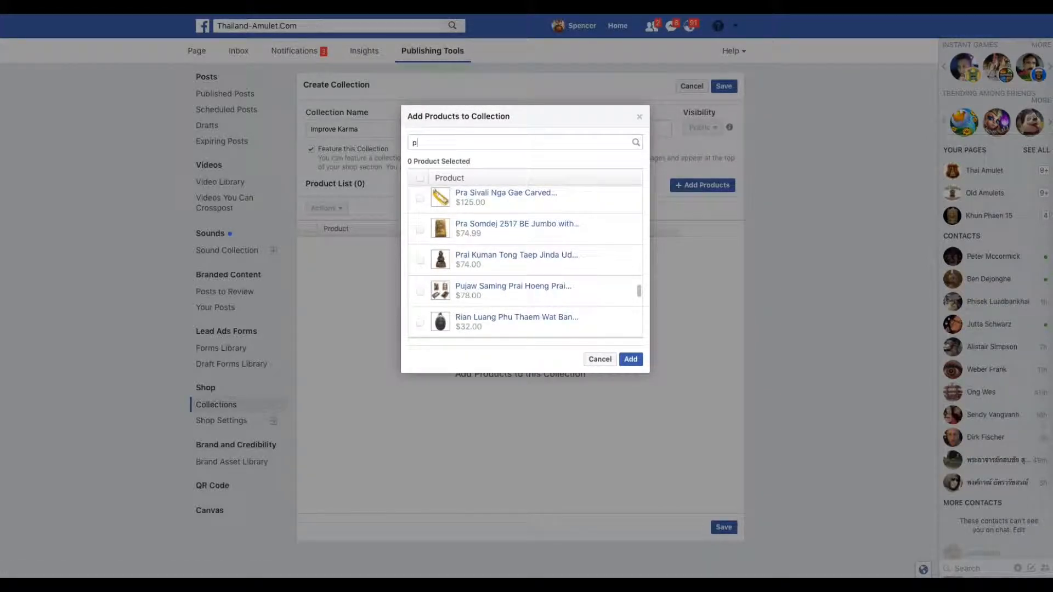
pyautogui.write('ra kring')
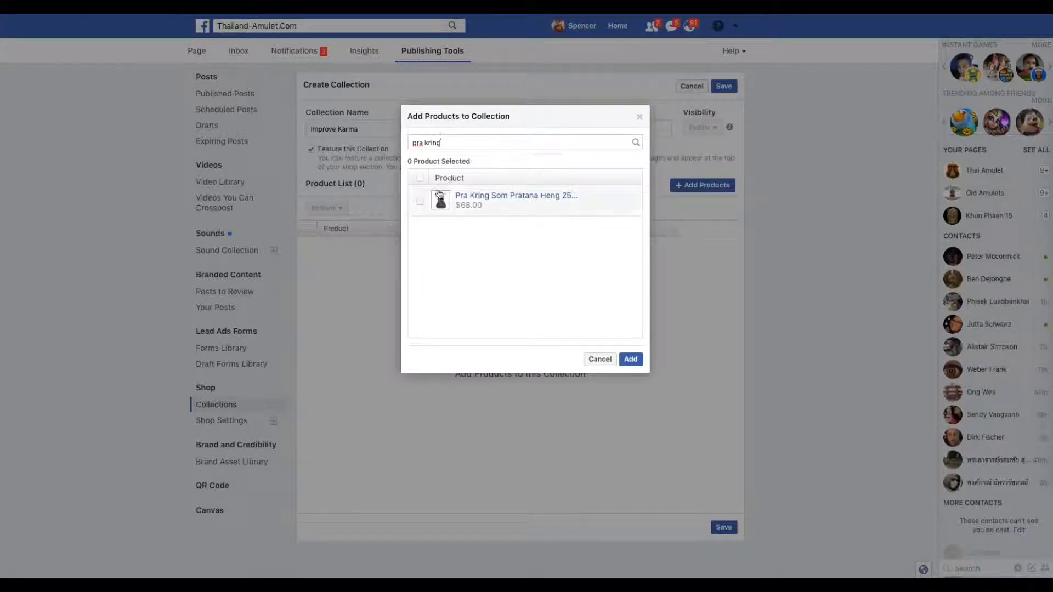
pyautogui.click(420, 203)
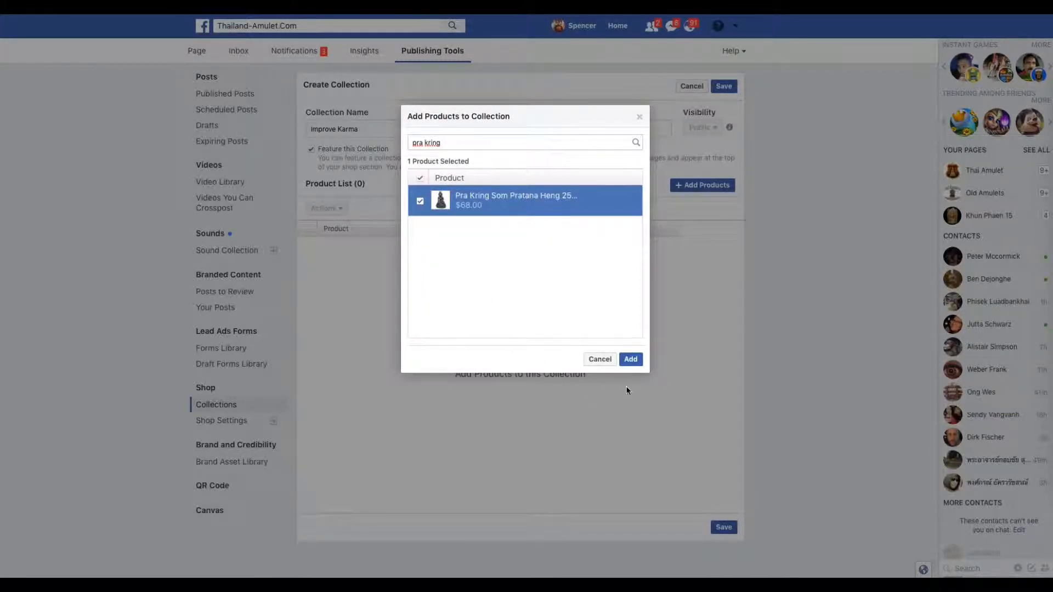
pyautogui.click(626, 359)
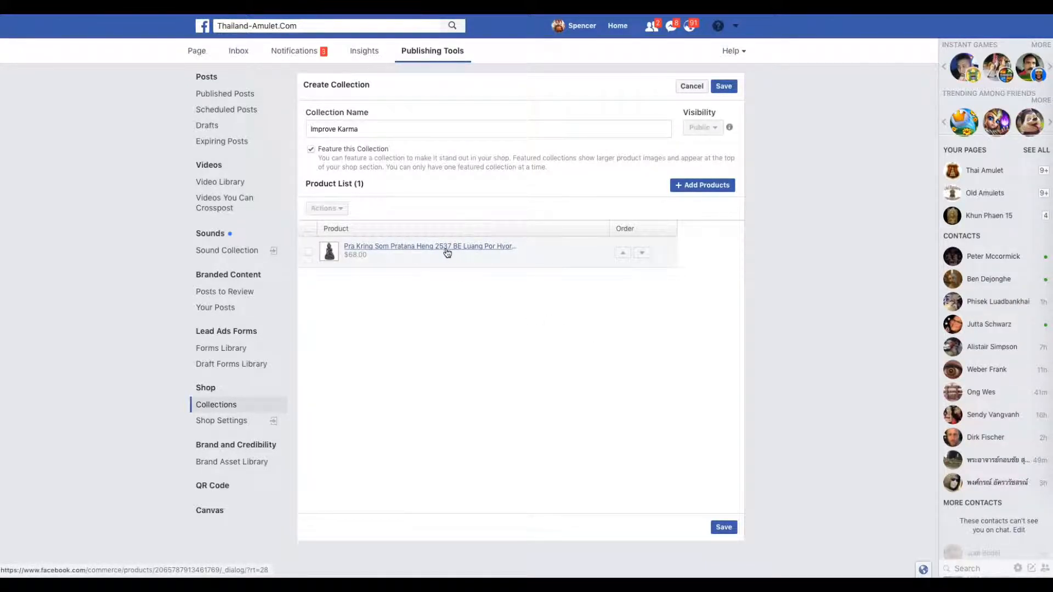
# Step: Stop featuring the collection and rename it Serm Duang (Improve Karma)
pyautogui.click(311, 130)
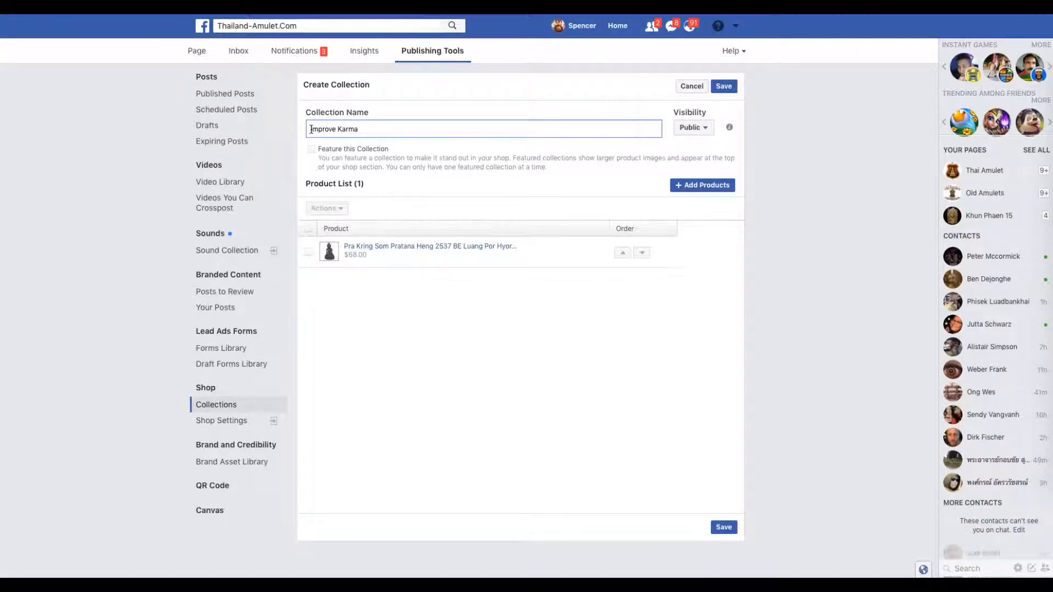
pyautogui.write('Serm Duang (')
# Step: Start adding more products to the collection and search them for "serm duang"
pyautogui.click(695, 187)
pyautogui.moveTo(498, 137); pyautogui.dragTo(401, 122)
pyautogui.click(471, 143)
pyautogui.moveTo(471, 143); pyautogui.dragTo(363, 115)
pyautogui.write('serm duang')
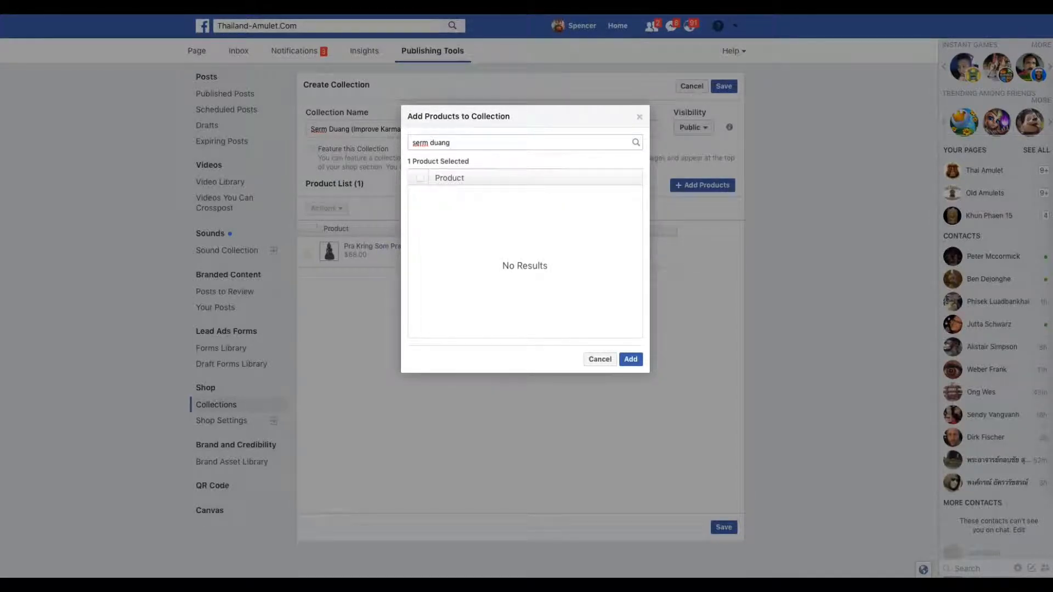
# Step: Search the products for "pra" instead and select the Lersi Dern Dong Pu Hai Ruay amulet
pyautogui.press('BackSpace')
pyautogui.press('BackSpace')
pyautogui.press('BackSpace')
pyautogui.press('BackSpace')
pyautogui.press('BackSpace')
pyautogui.press('BackSpace')
pyautogui.press('BackSpace')
pyautogui.press('BackSpace')
pyautogui.write('b')
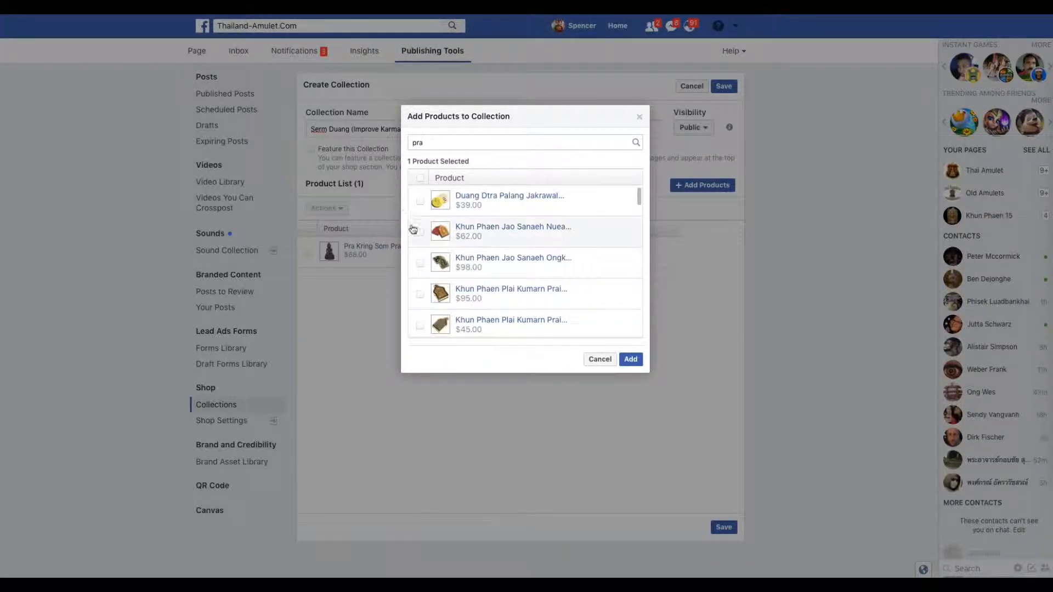
pyautogui.scroll(-3, 540, 302)
pyautogui.scroll(-5, 541, 302)
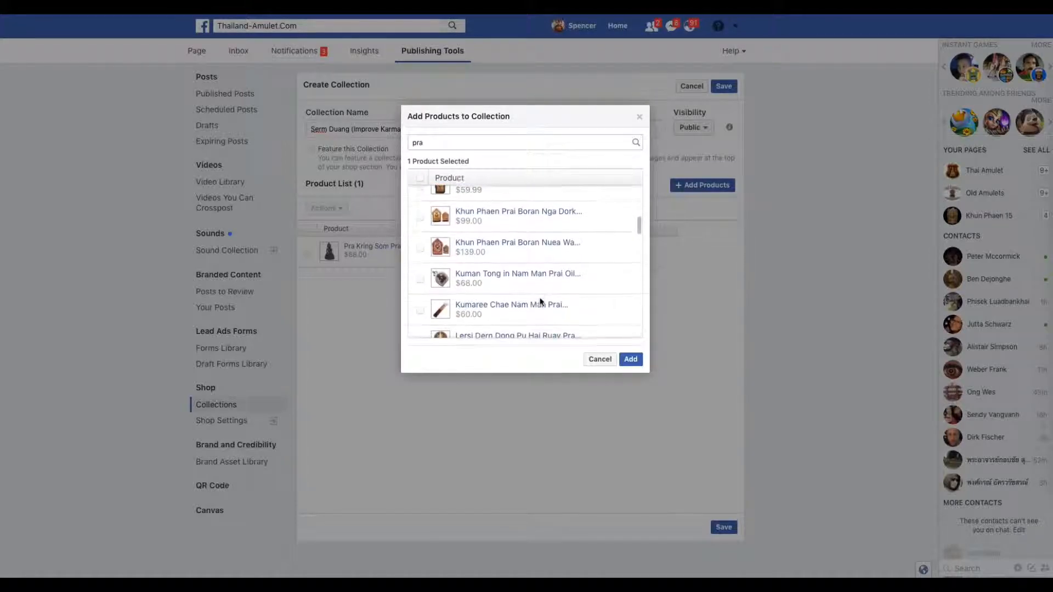
pyautogui.scroll(-1, 540, 301)
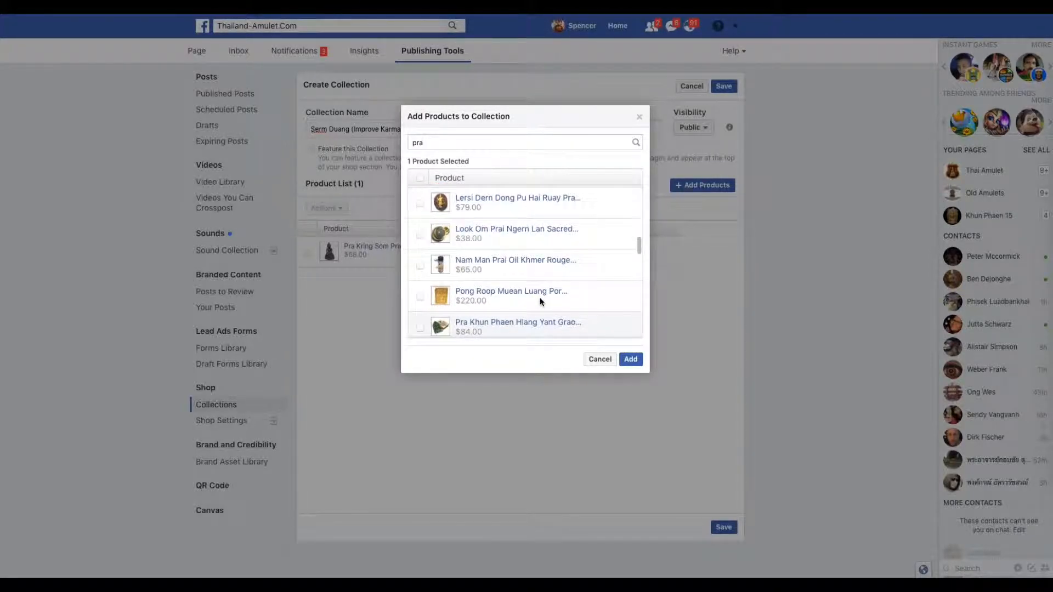
pyautogui.scroll(-1, 540, 302)
pyautogui.scroll(-1, 540, 301)
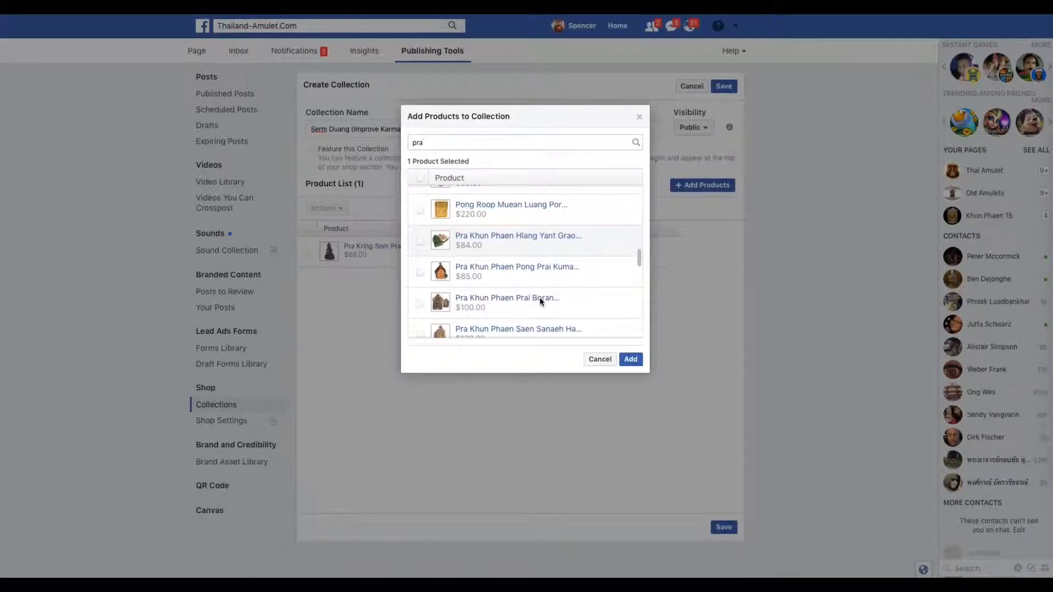
pyautogui.scroll(2, 540, 298)
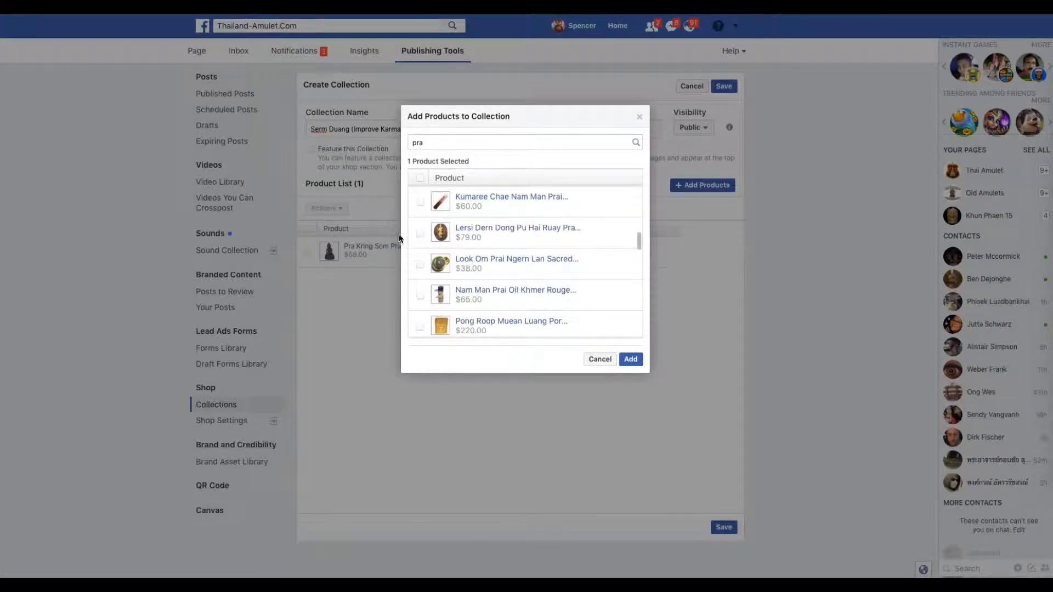
pyautogui.click(421, 234)
# Step: Select the Pra Pid Ta Nuea Pong 1st edition and Pra Putta Chinarat Wat Klang Tung amulets as well
pyautogui.scroll(-2, 529, 266)
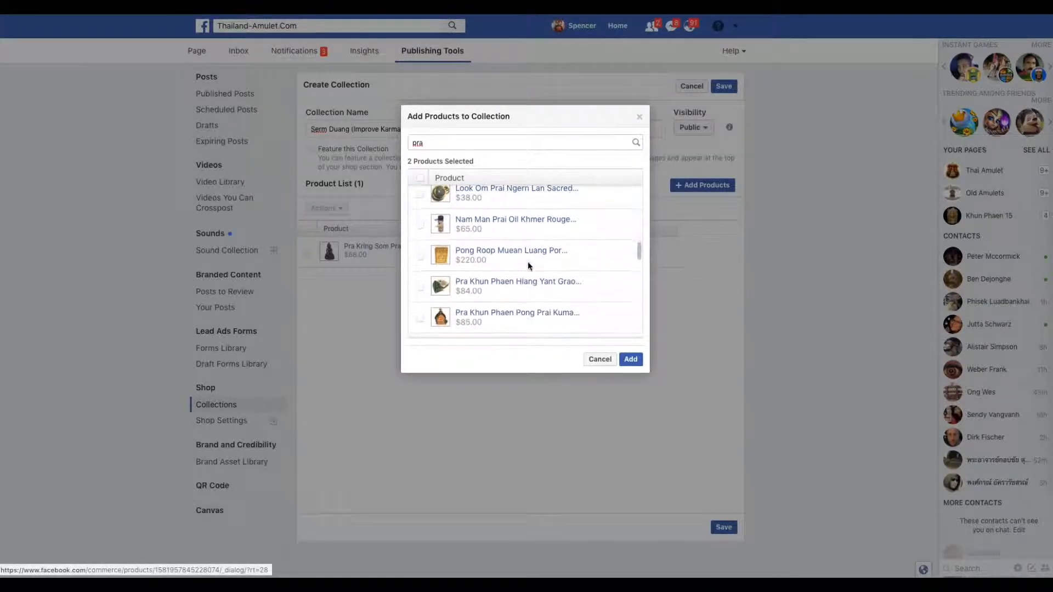
pyautogui.scroll(-1, 528, 267)
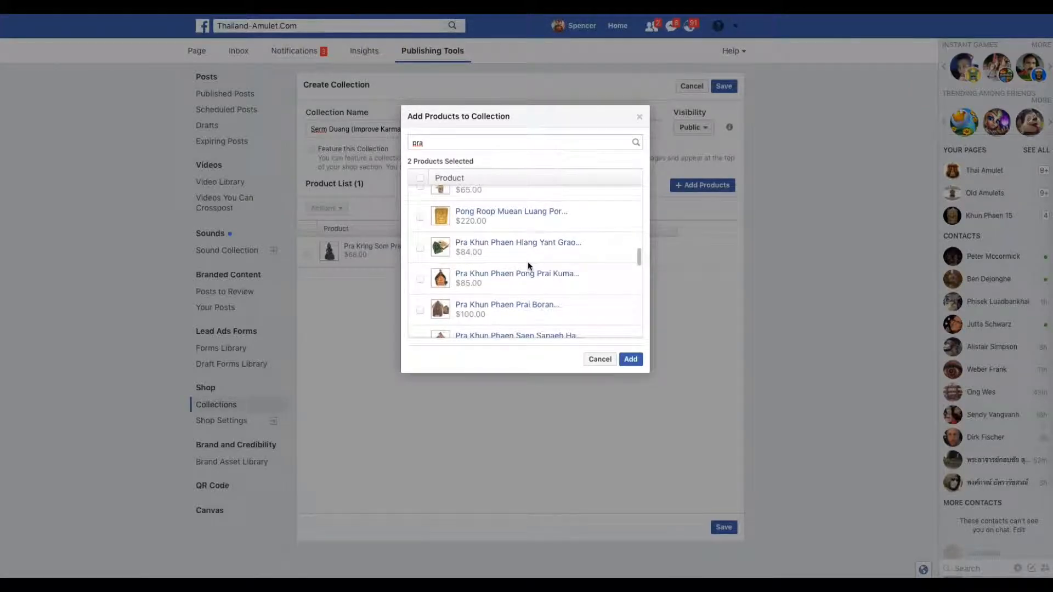
pyautogui.scroll(-3, 529, 267)
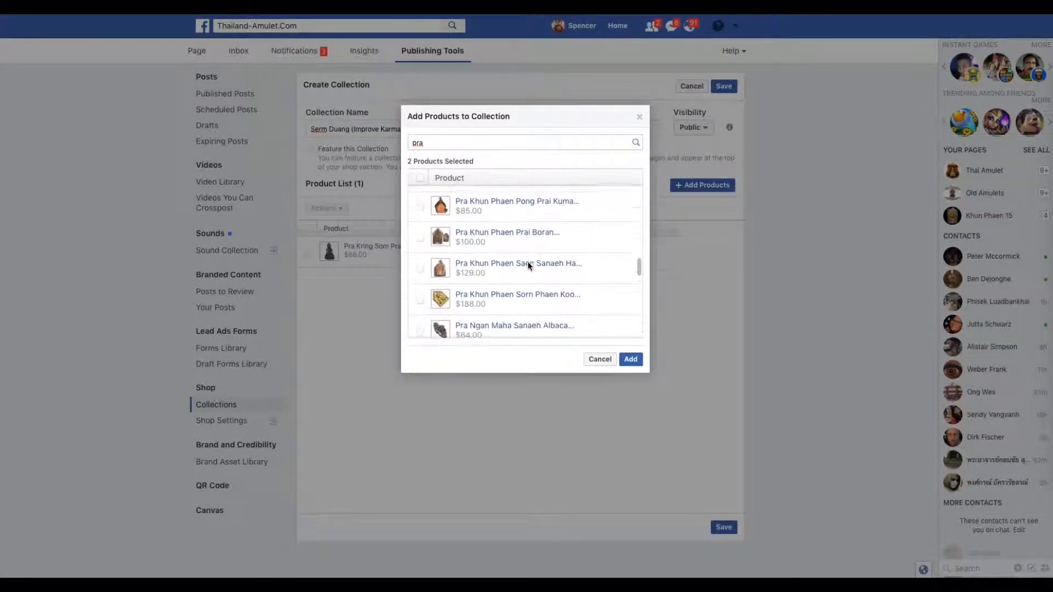
pyautogui.scroll(-4, 528, 266)
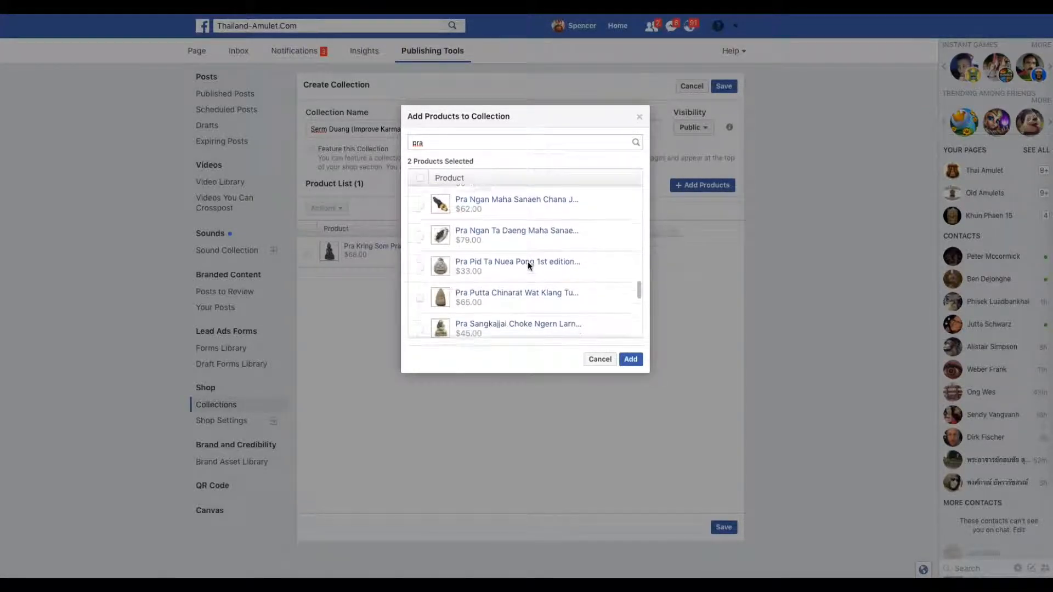
pyautogui.click(422, 253)
pyautogui.click(420, 285)
# Step: Select Pra Sivali Nga Gae Carved and Pra Somdej 2517 BE Jumbo, add all selected products and save the collection
pyautogui.scroll(-2, 420, 284)
pyautogui.scroll(-1, 421, 285)
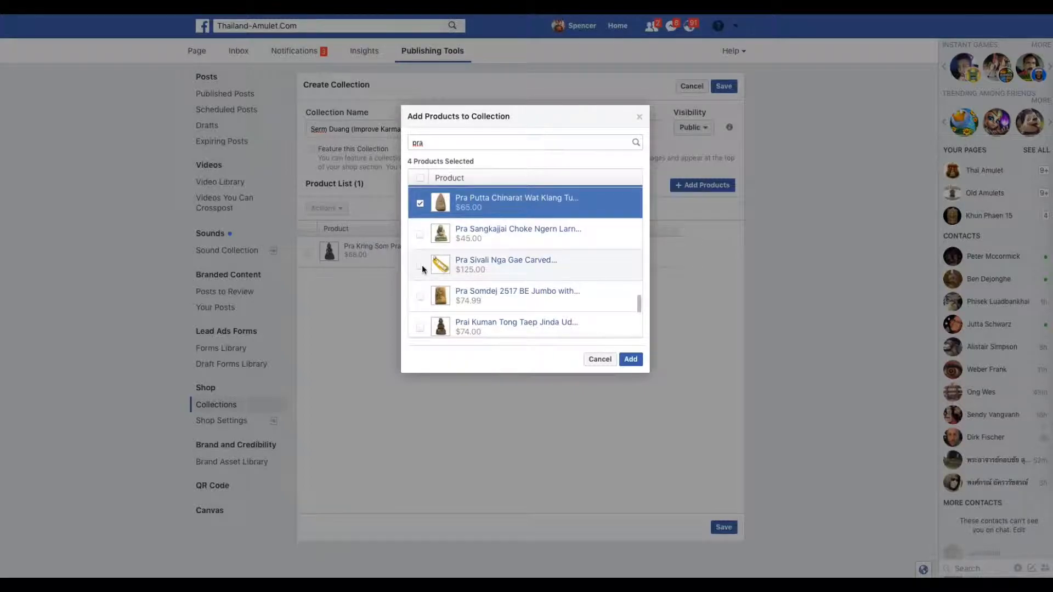
pyautogui.click(421, 266)
pyautogui.scroll(-3, 422, 265)
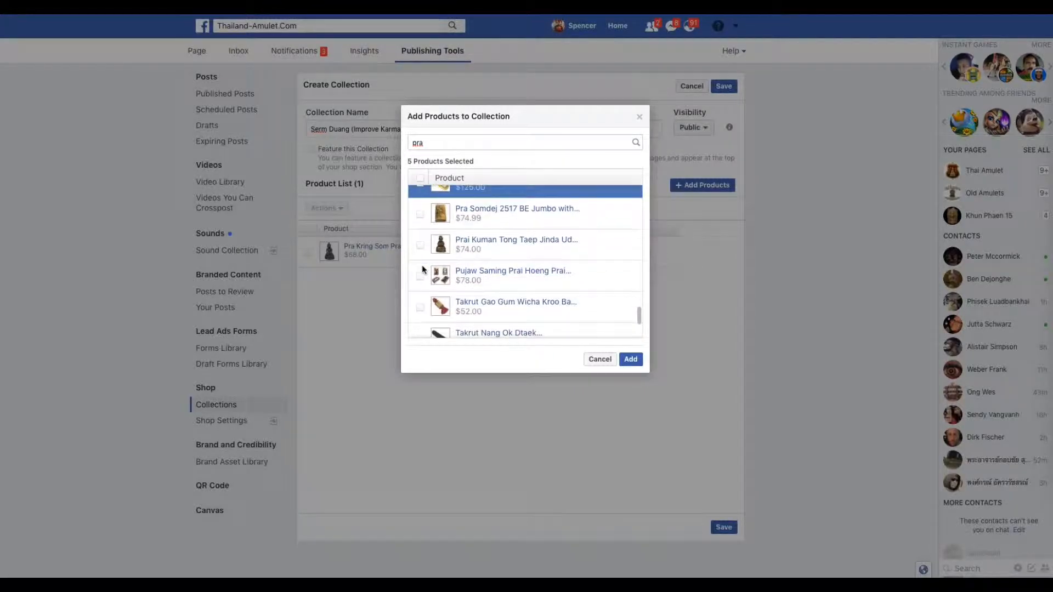
pyautogui.click(419, 213)
pyautogui.scroll(-3, 420, 225)
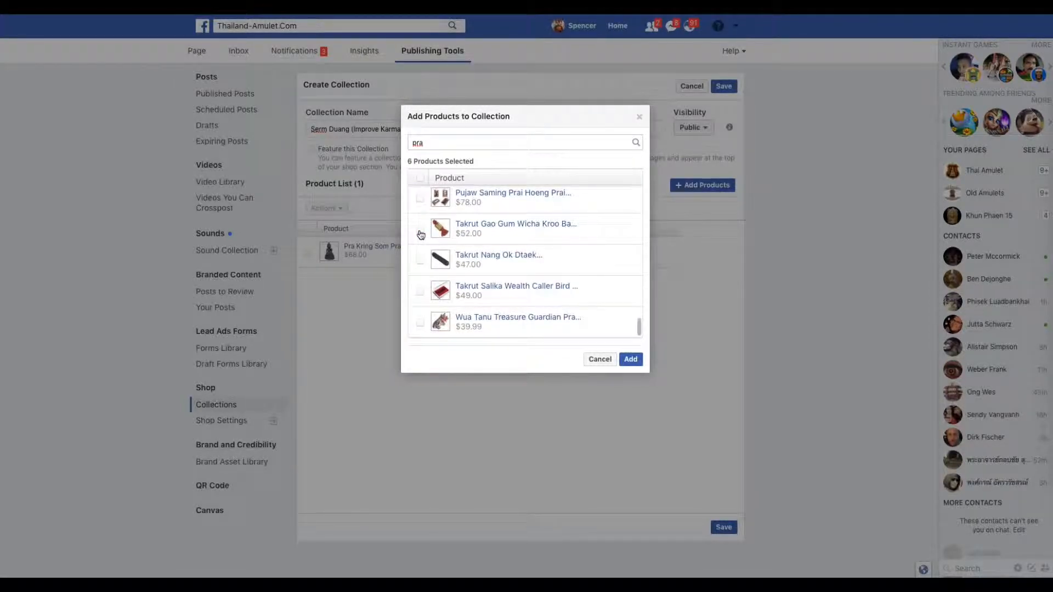
pyautogui.click(631, 360)
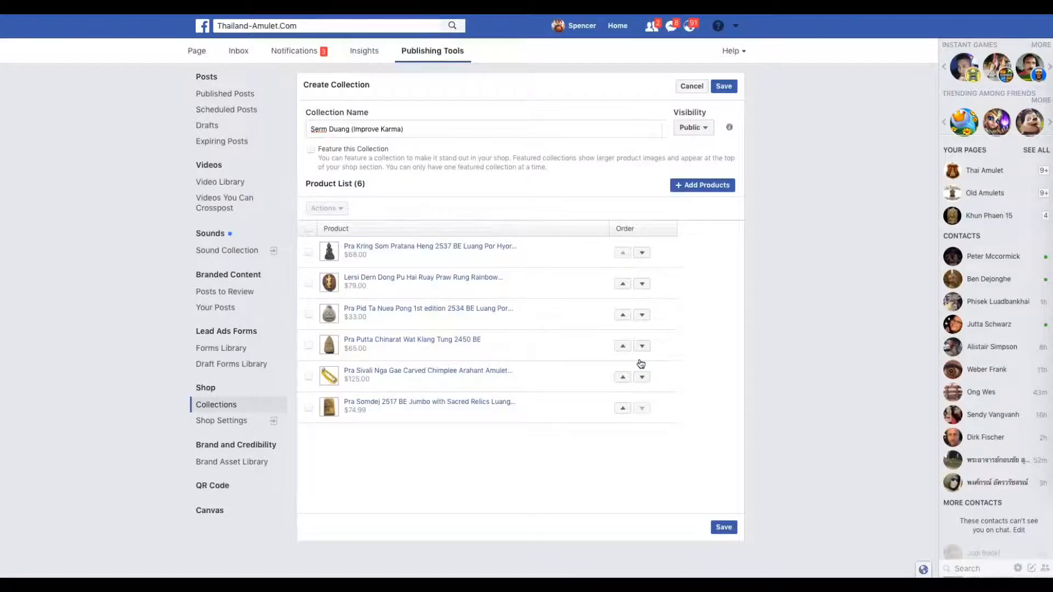
pyautogui.click(724, 528)
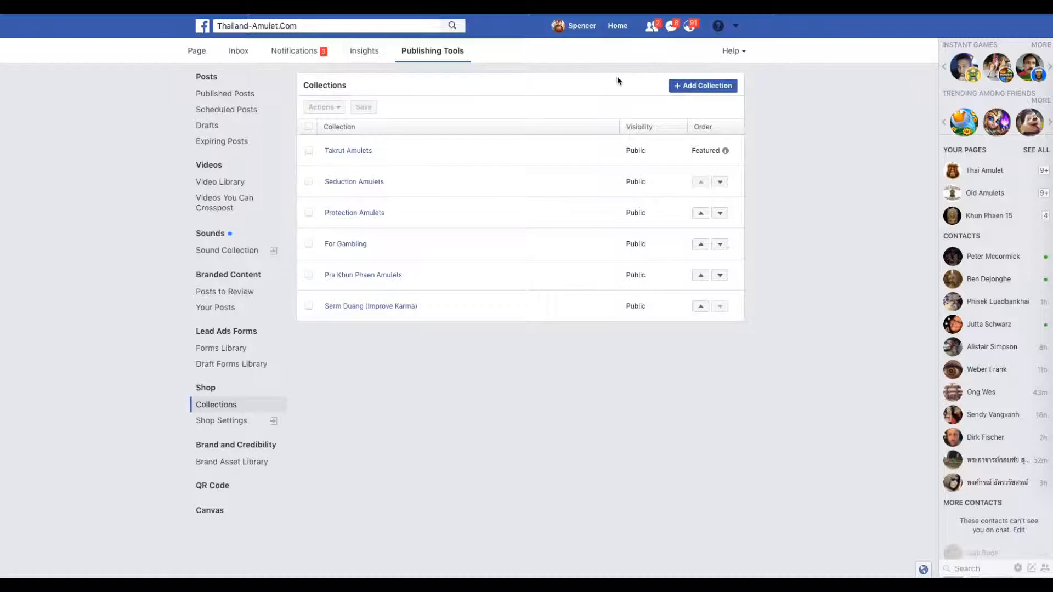
# Step: Return to the Facebook page's home and look over its Shop section, recent posts and the linked product page
pyautogui.click(198, 52)
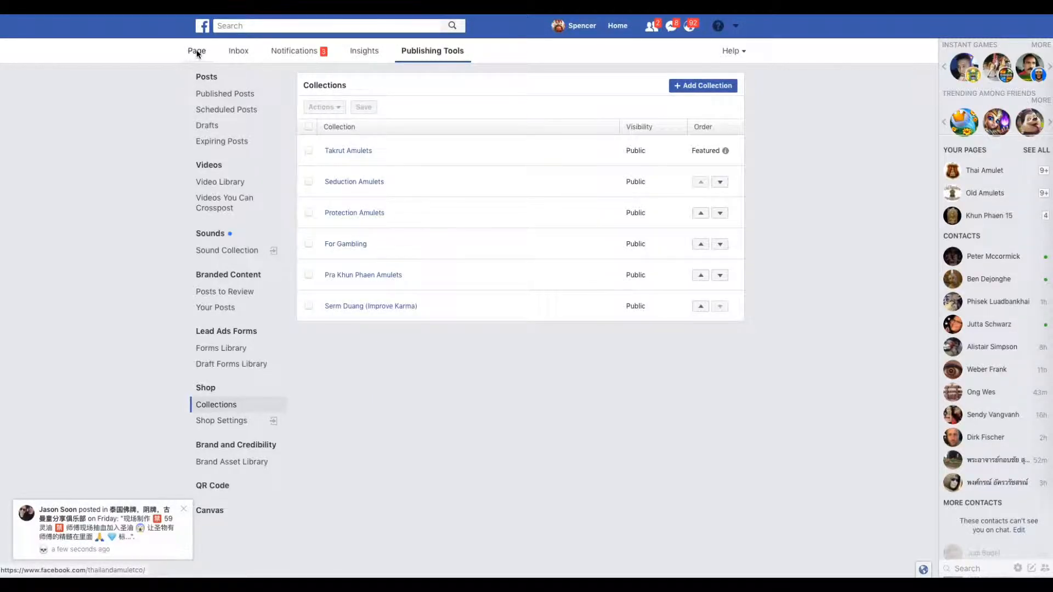
pyautogui.scroll(-2, 476, 262)
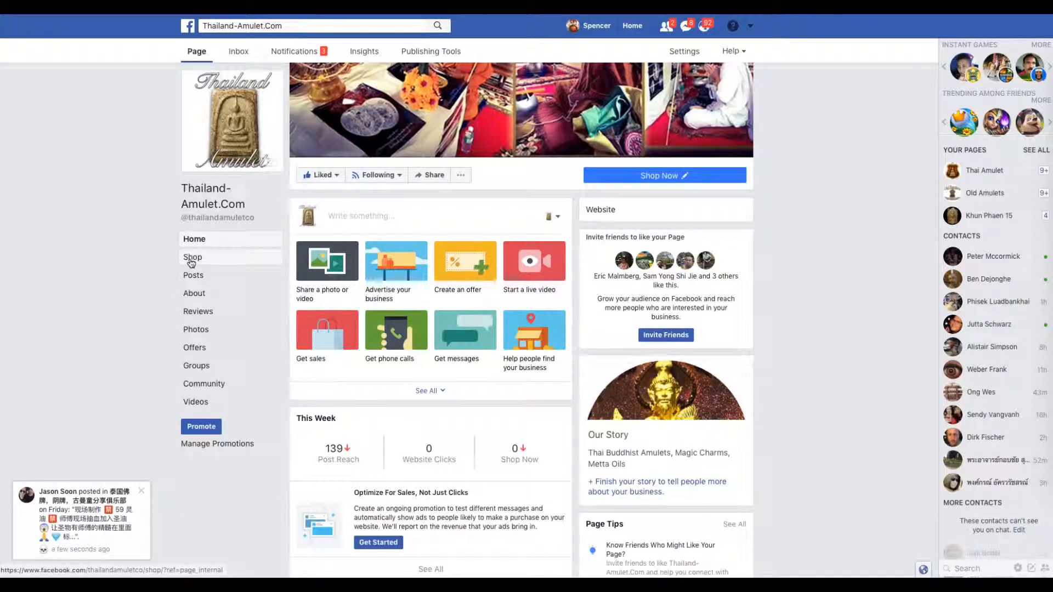
pyautogui.scroll(-7, 373, 395)
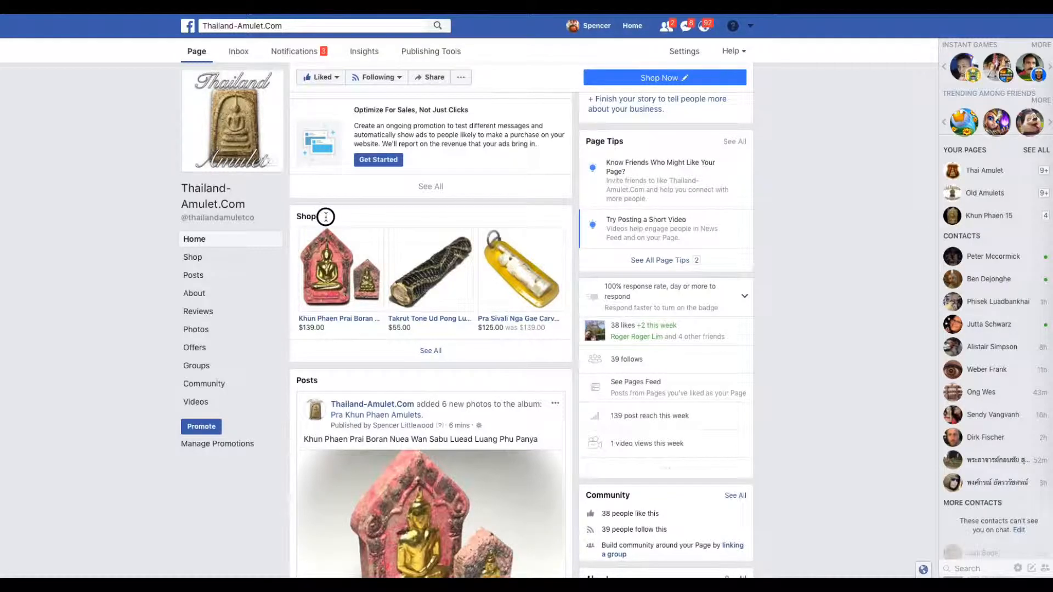
pyautogui.scroll(-3, 297, 217)
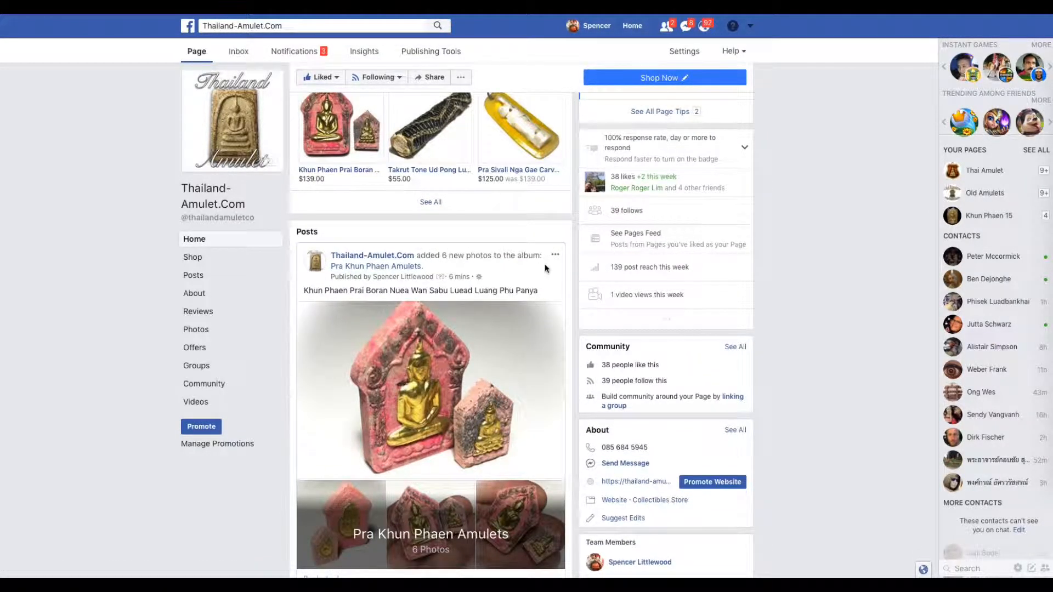
pyautogui.scroll(-9, 483, 268)
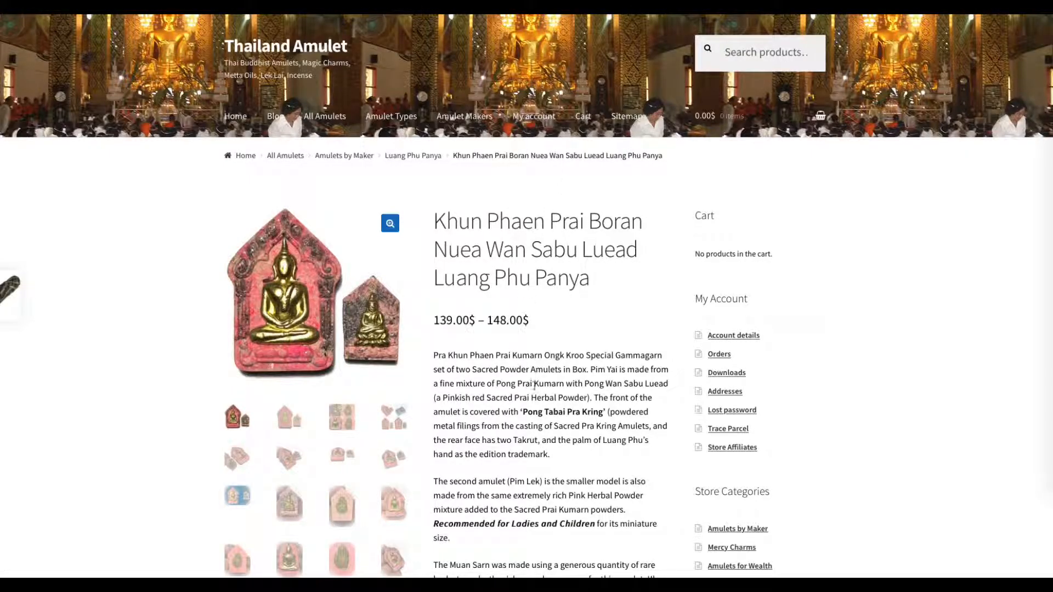
# Step: Browse the store website's All Amulets catalog and look at the Site News links in its footer
pyautogui.click(287, 160)
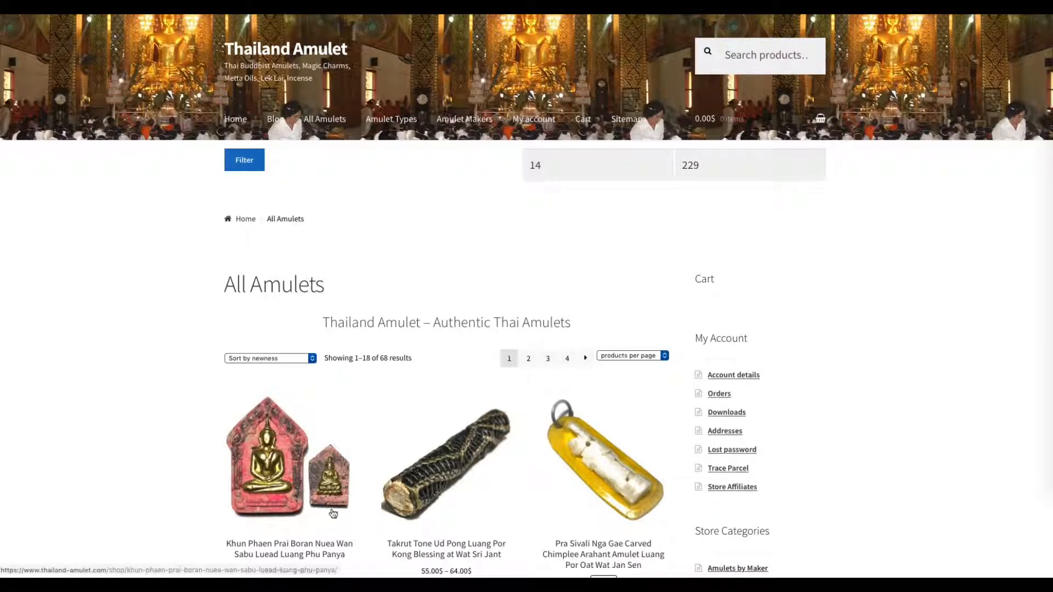
pyautogui.scroll(-10, 406, 500)
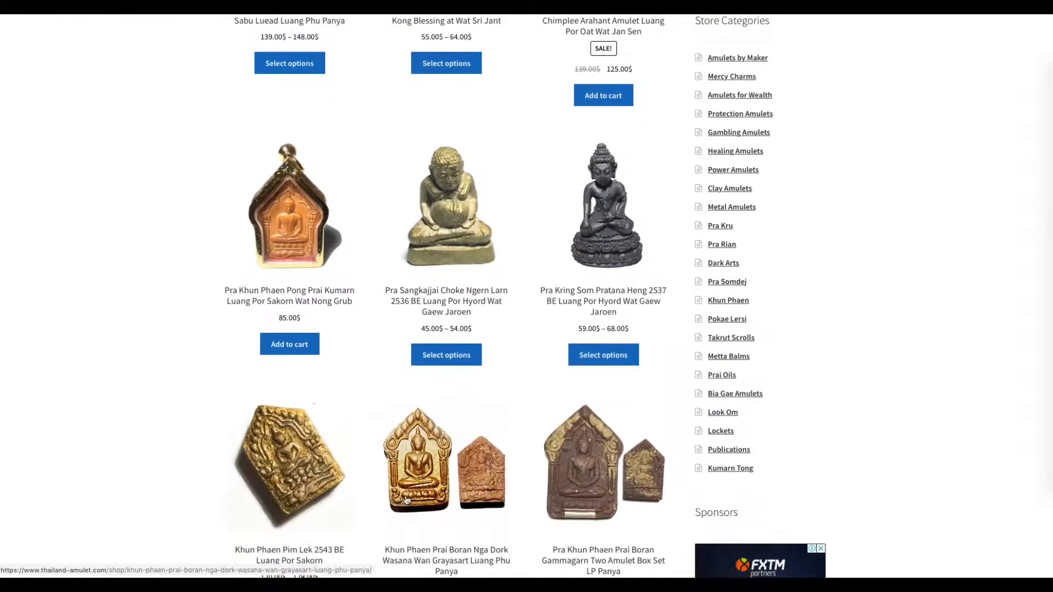
pyautogui.scroll(-20, 406, 499)
pyautogui.scroll(5, 406, 497)
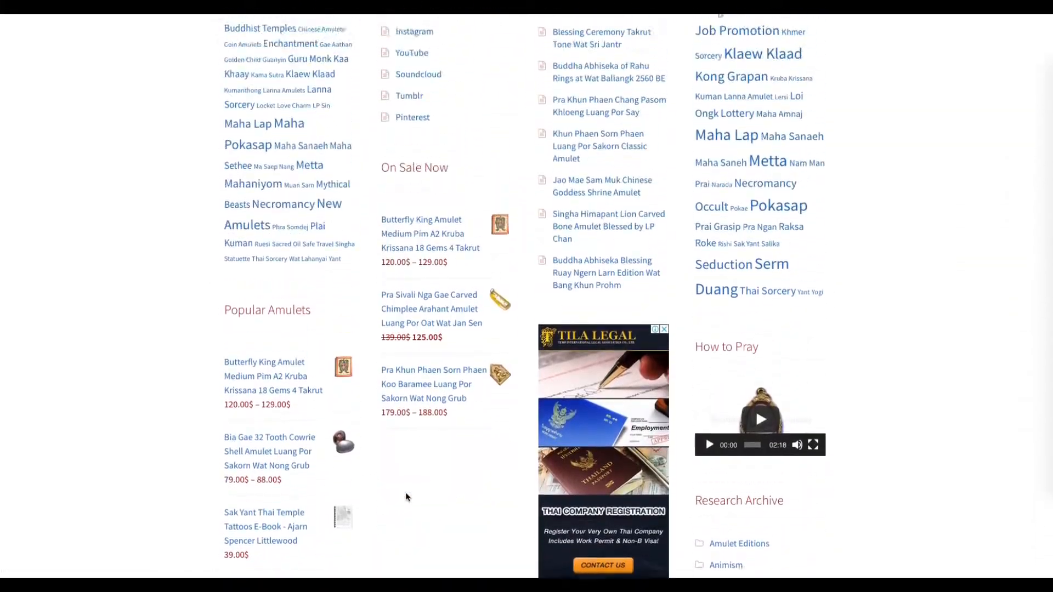
pyautogui.scroll(4, 406, 493)
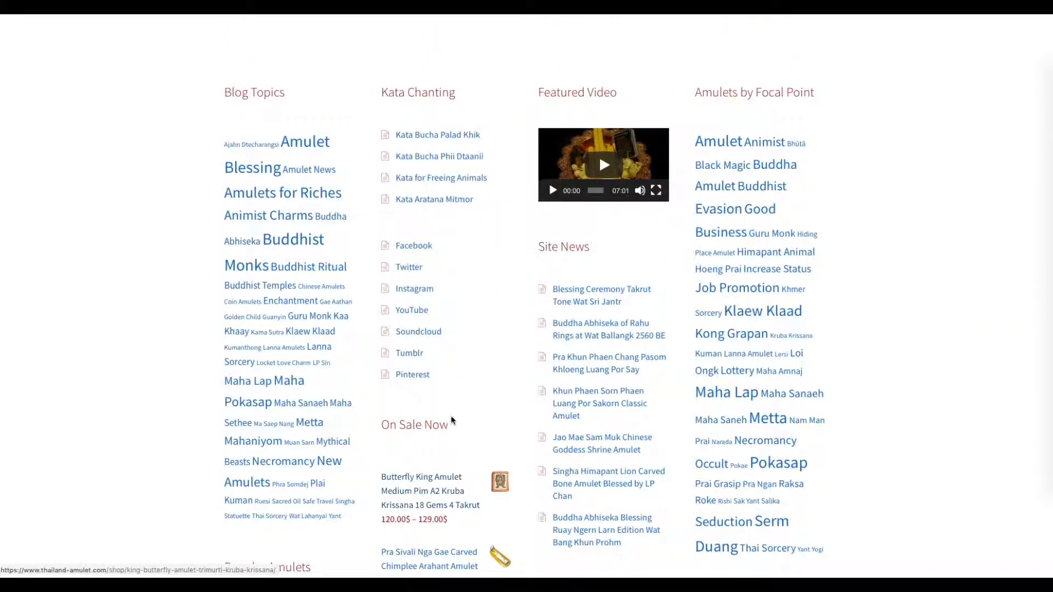
pyautogui.moveTo(591, 246); pyautogui.dragTo(533, 248)
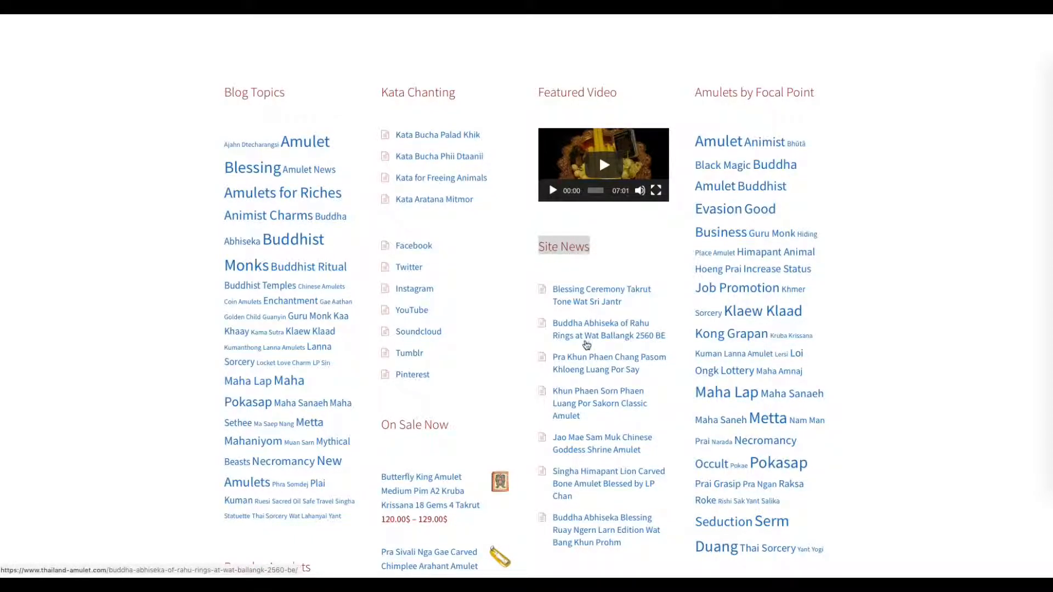
pyautogui.click(586, 305)
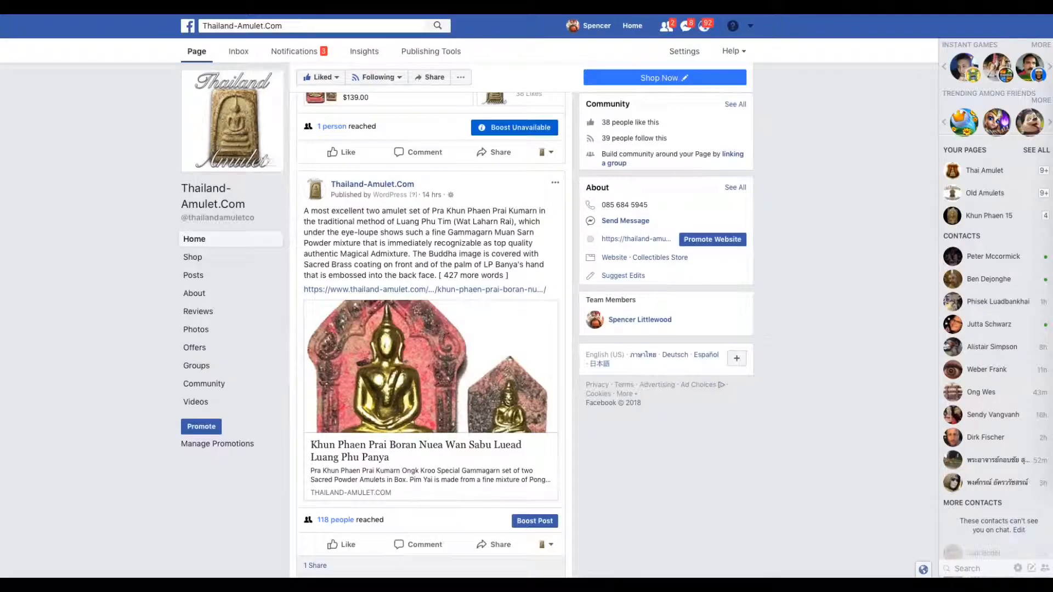
# Step: Look through the Facebook page's older posts down to its Photos, Groups and Videos sections
pyautogui.scroll(-7, 447, 300)
pyautogui.scroll(-2, 447, 300)
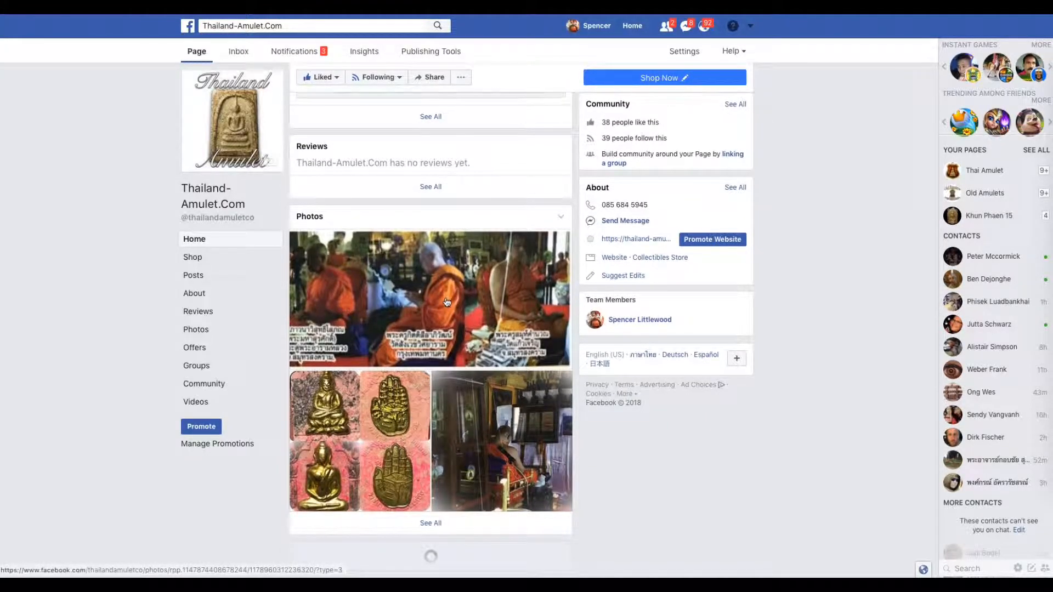
pyautogui.scroll(-5, 195, 275)
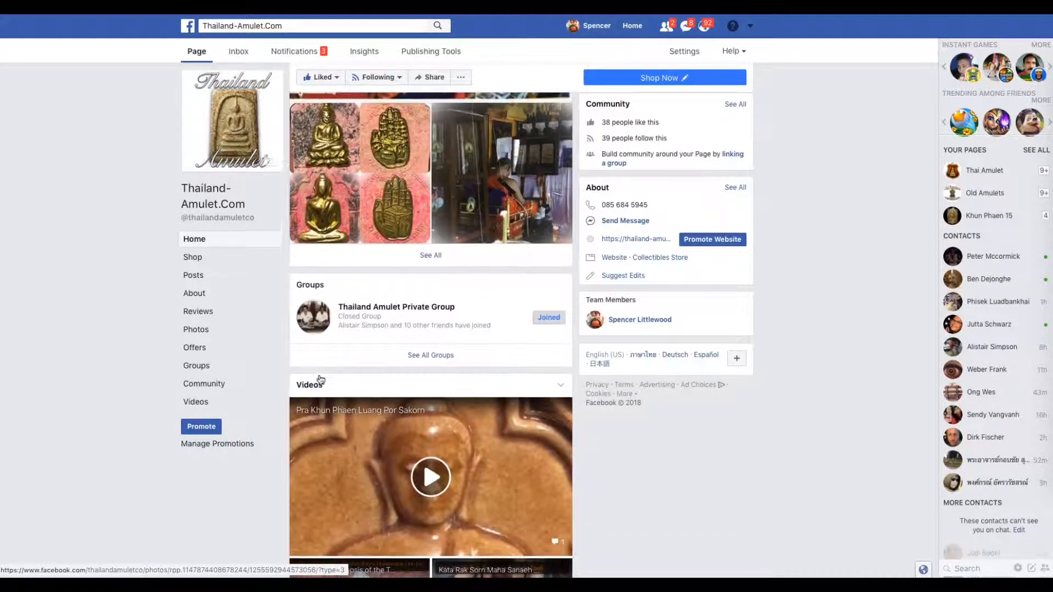
# Step: Look through the Facebook page's March 30 posts and open the linked Blessing Ceremony Takrut Tone Wat Sri Jantr article
pyautogui.scroll(-15, 321, 379)
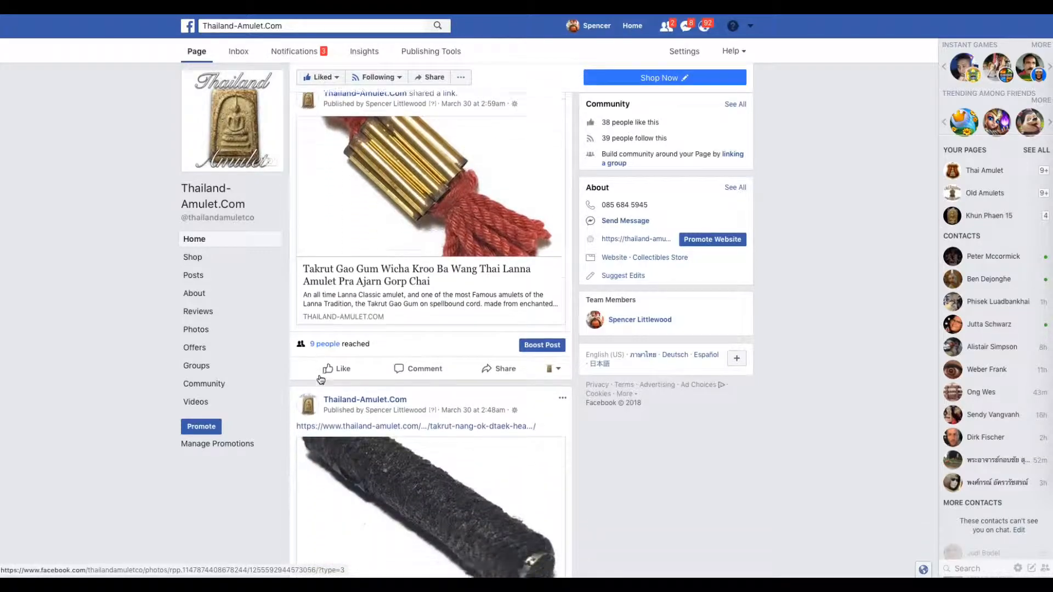
pyautogui.scroll(-3, 321, 380)
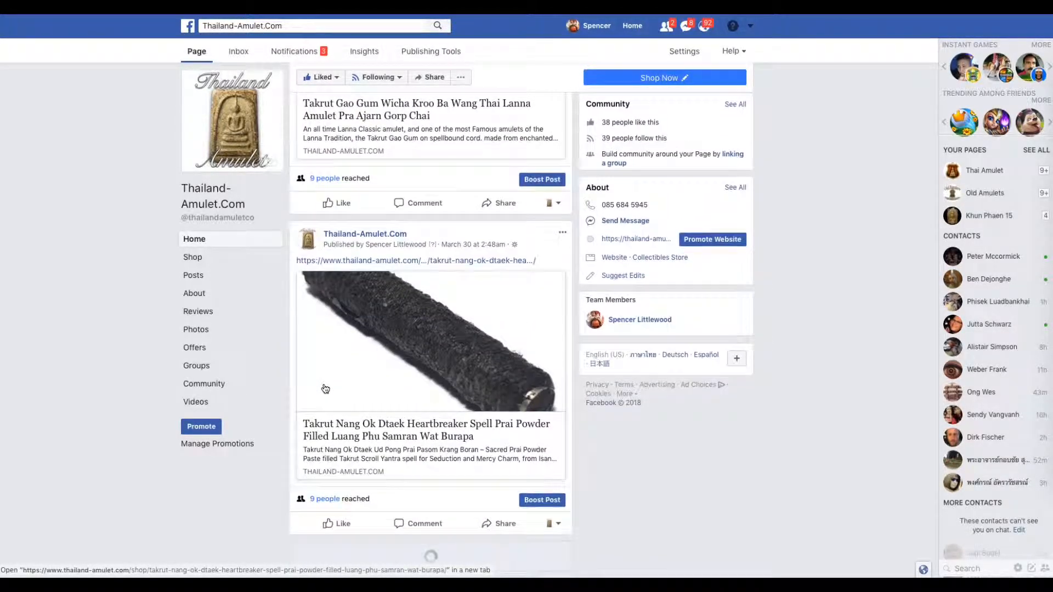
pyautogui.scroll(-15, 325, 389)
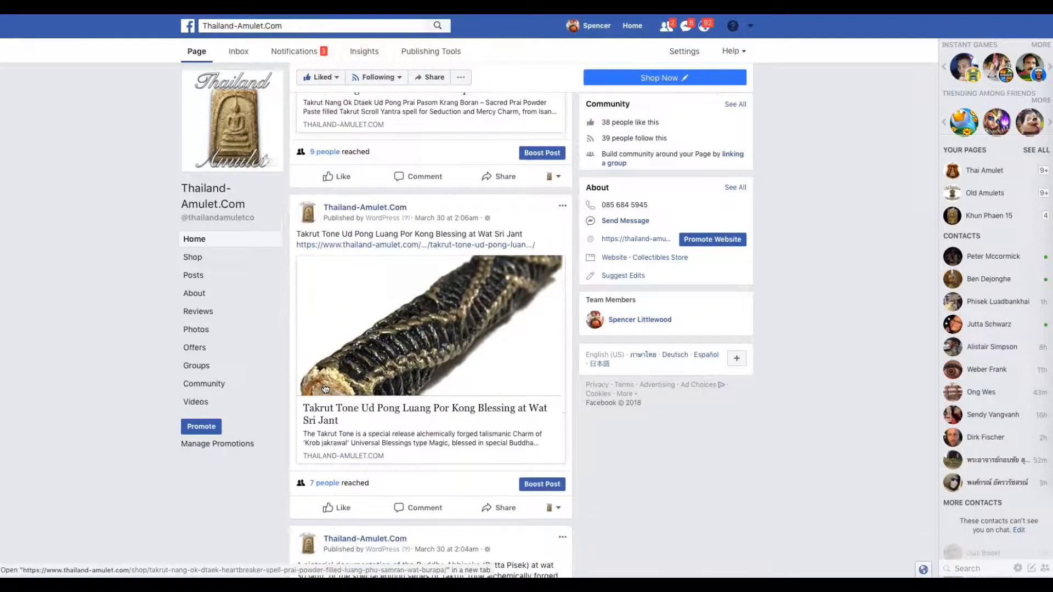
pyautogui.scroll(1, 325, 389)
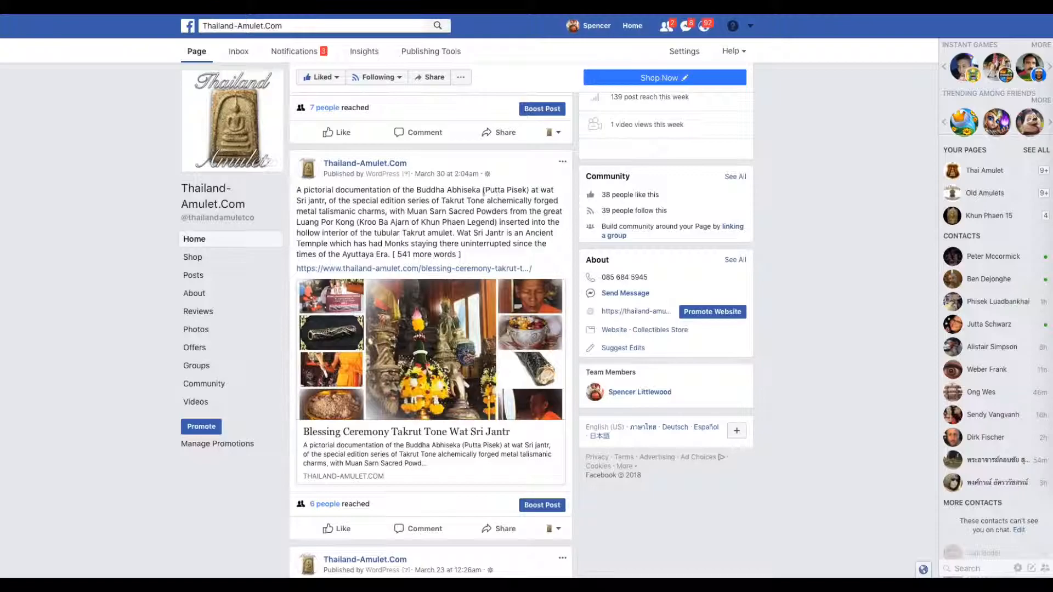
pyautogui.moveTo(415, 189); pyautogui.dragTo(326, 203)
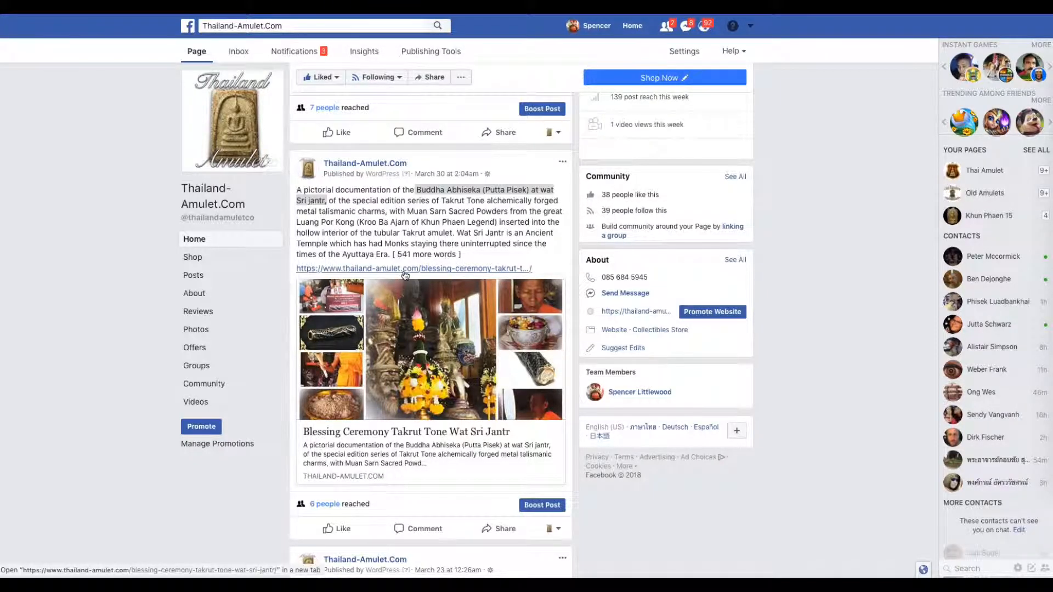
pyautogui.click(405, 269)
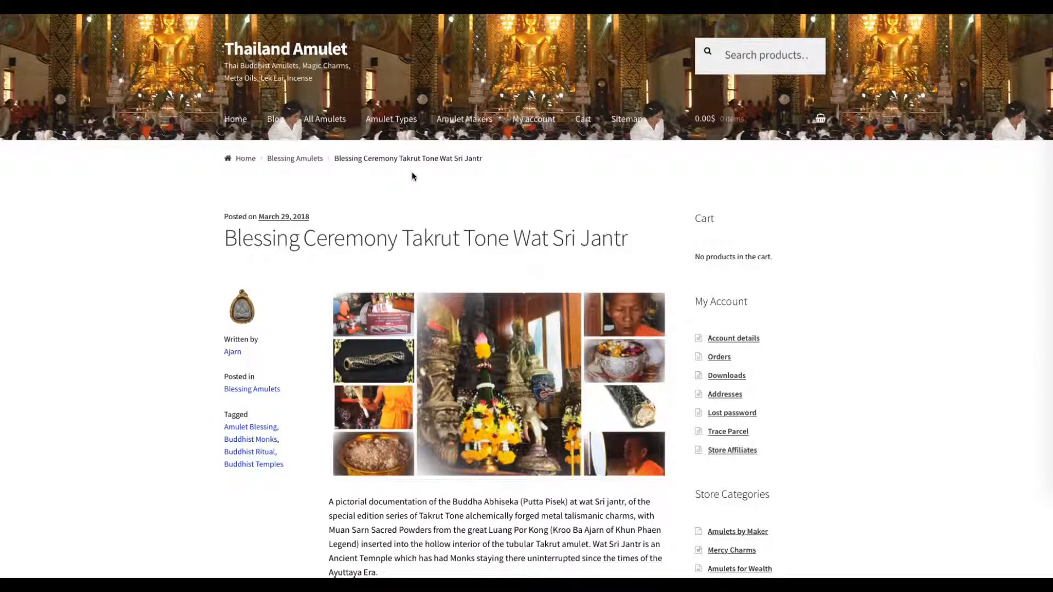
# Step: Open the store website's blog and look through its first page of posts and the footer's topics, chanting and Site News links
pyautogui.click(282, 124)
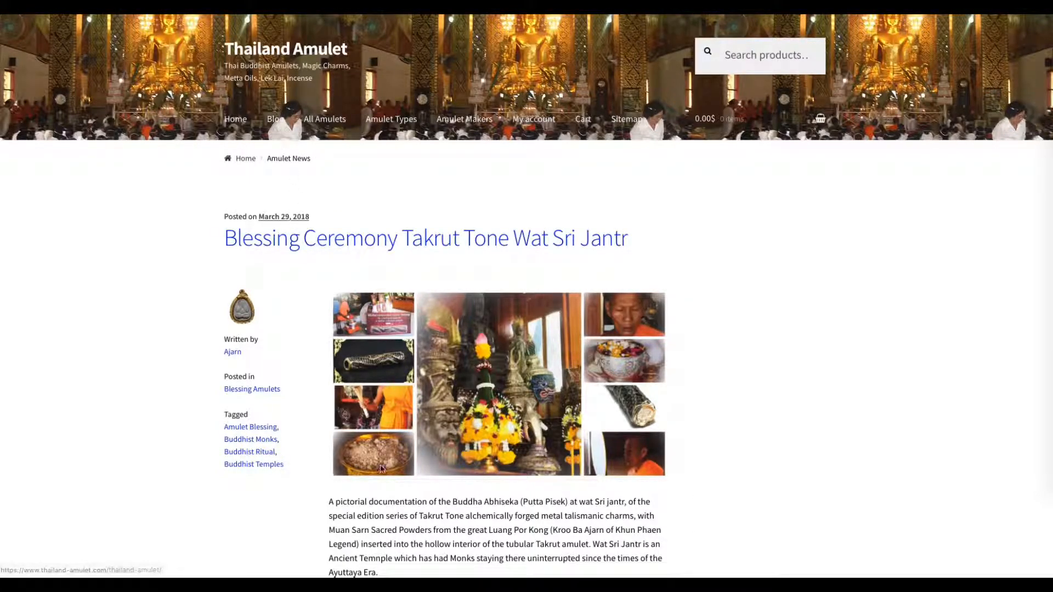
pyautogui.scroll(-12, 419, 503)
pyautogui.scroll(-20, 419, 503)
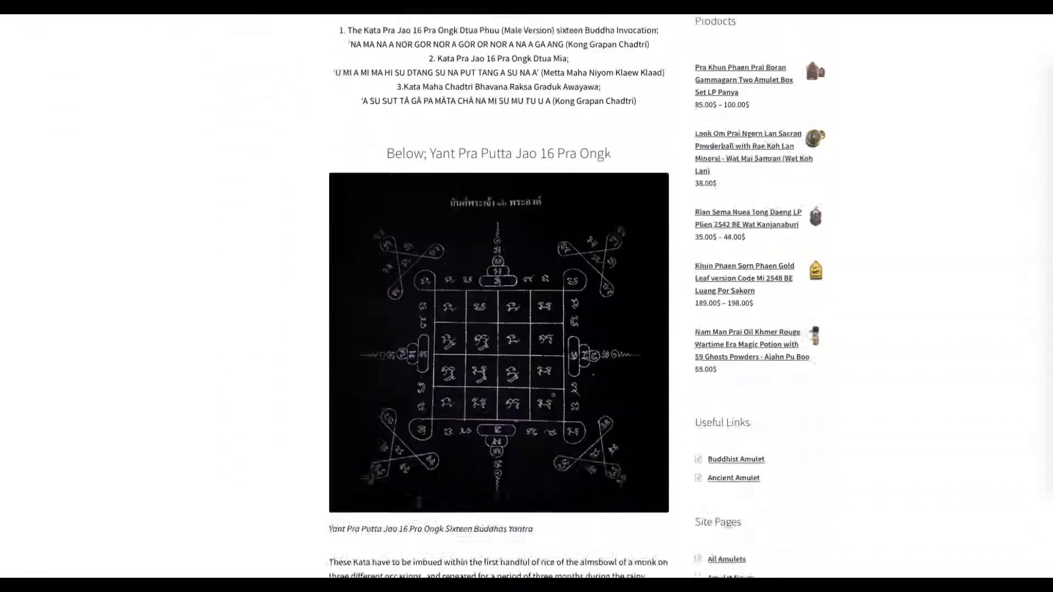
pyautogui.scroll(-20, 419, 505)
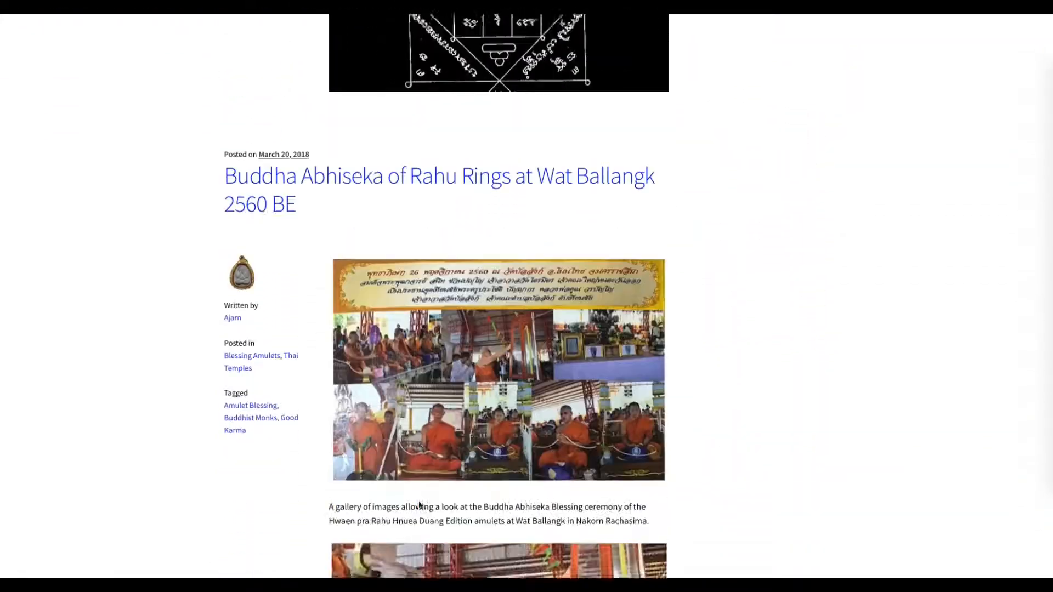
pyautogui.scroll(7, 420, 505)
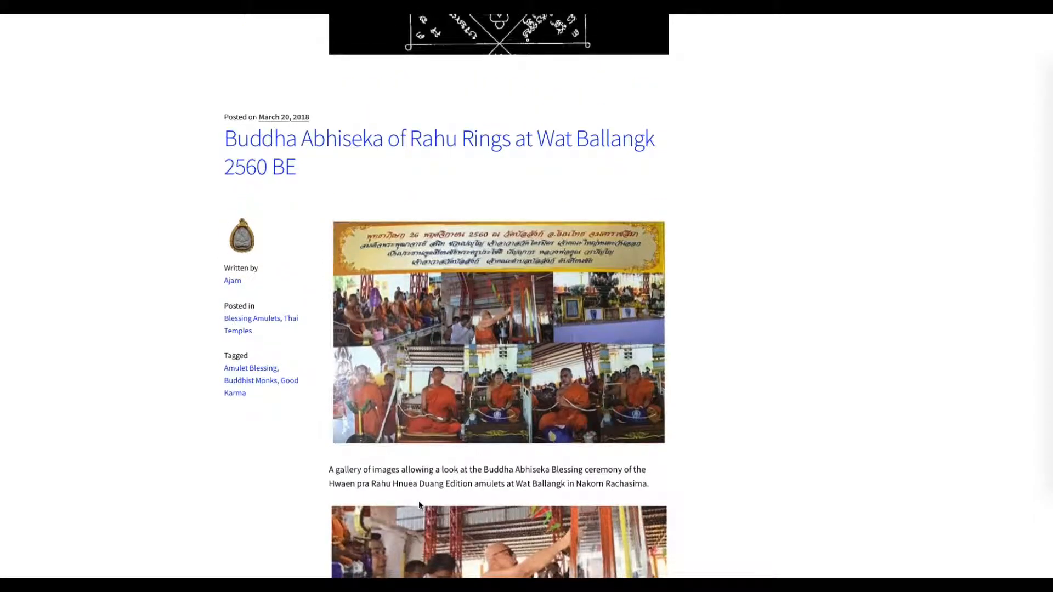
pyautogui.scroll(-20, 419, 505)
pyautogui.scroll(4, 419, 503)
pyautogui.scroll(-20, 401, 504)
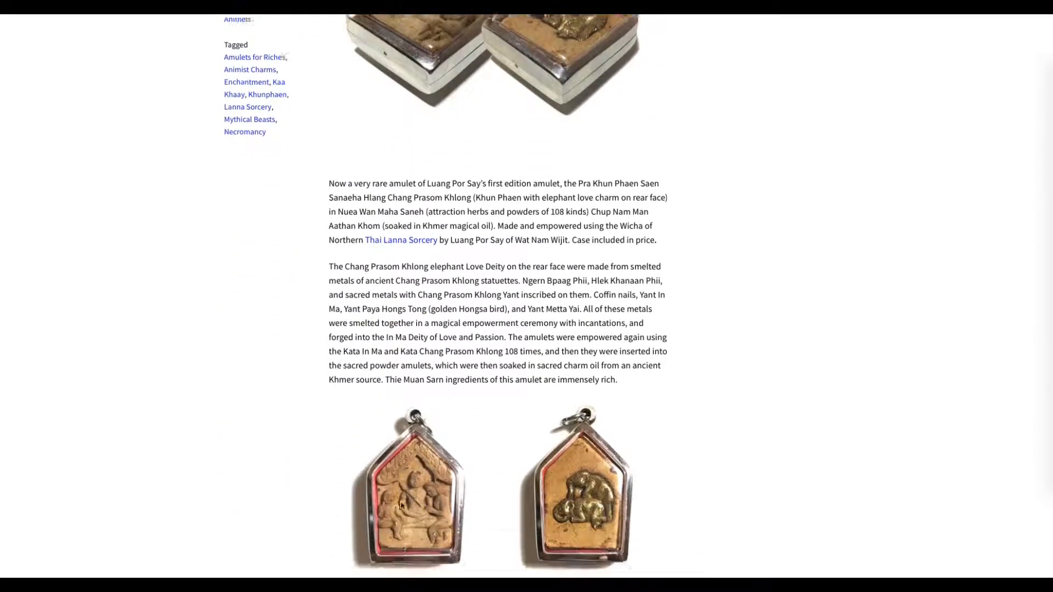
pyautogui.scroll(-10, 401, 505)
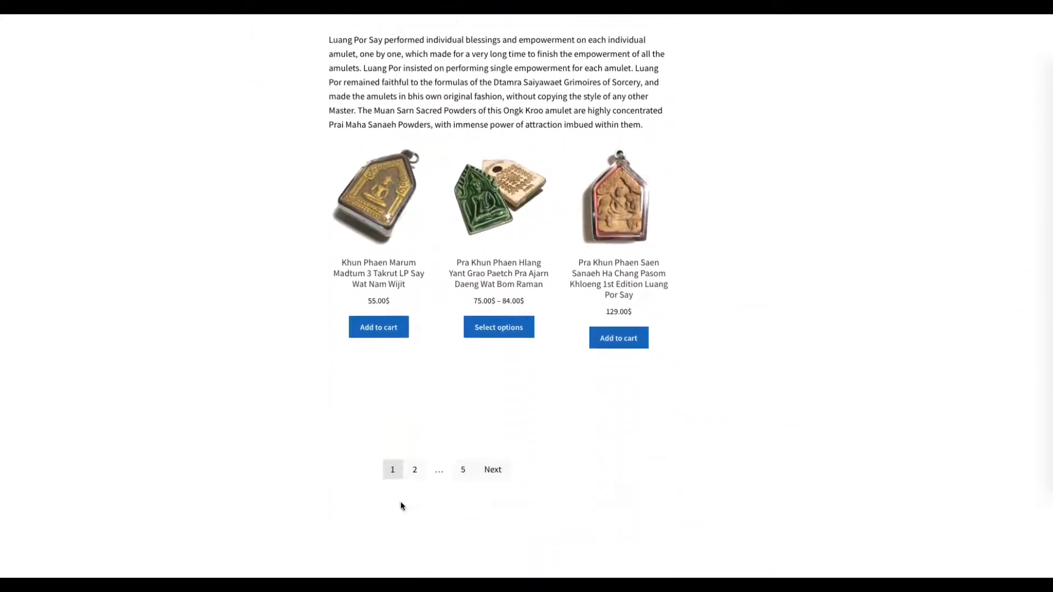
pyautogui.scroll(-5, 401, 506)
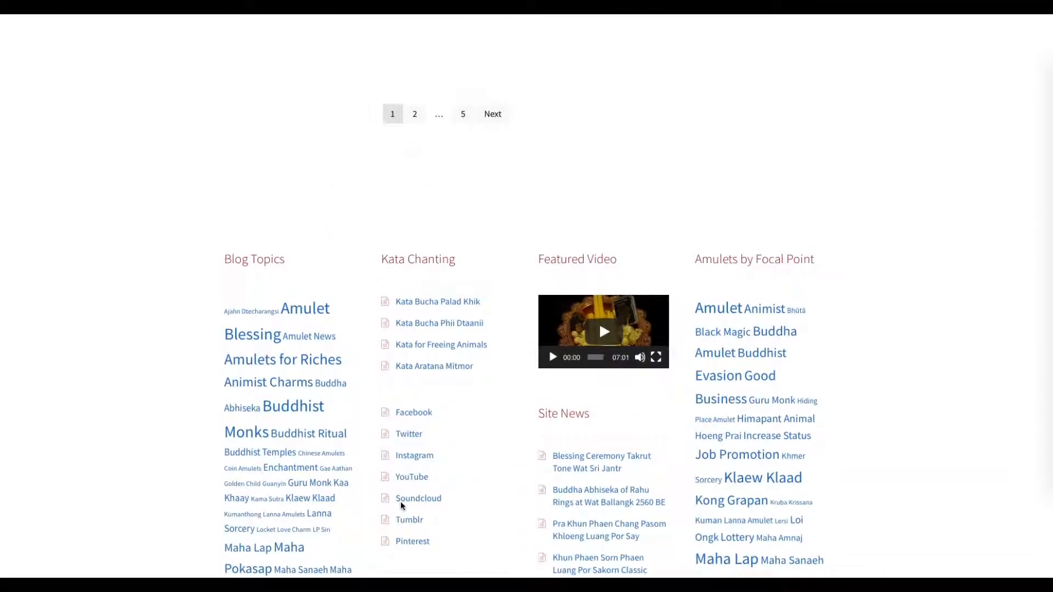
pyautogui.scroll(-3, 402, 507)
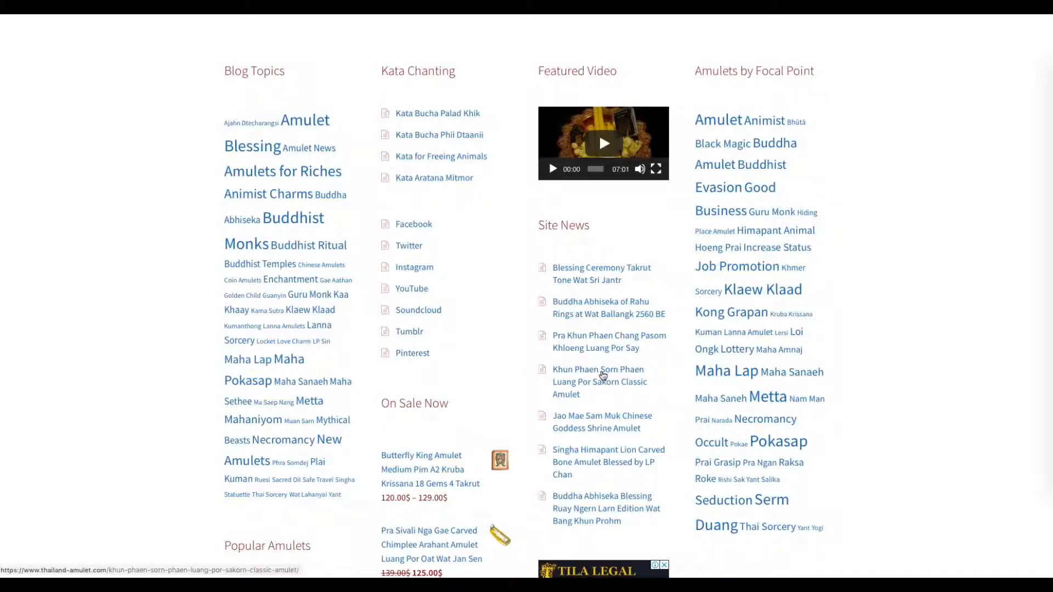
pyautogui.scroll(9, 595, 461)
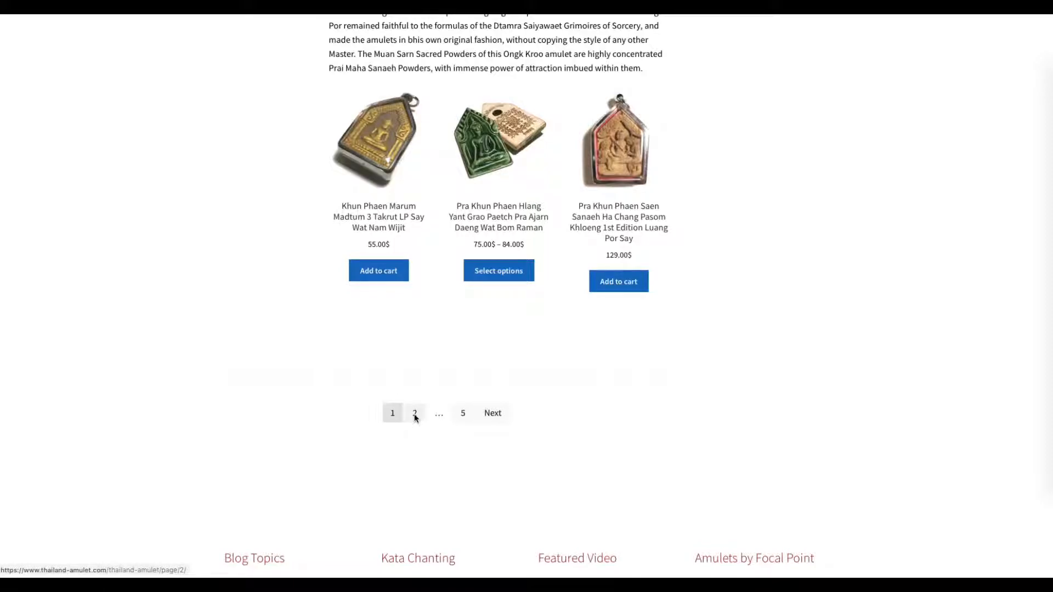
# Step: Go to page 2 of the blog and examine its amulet articles and the shop products embedded beneath them
pyautogui.click(415, 415)
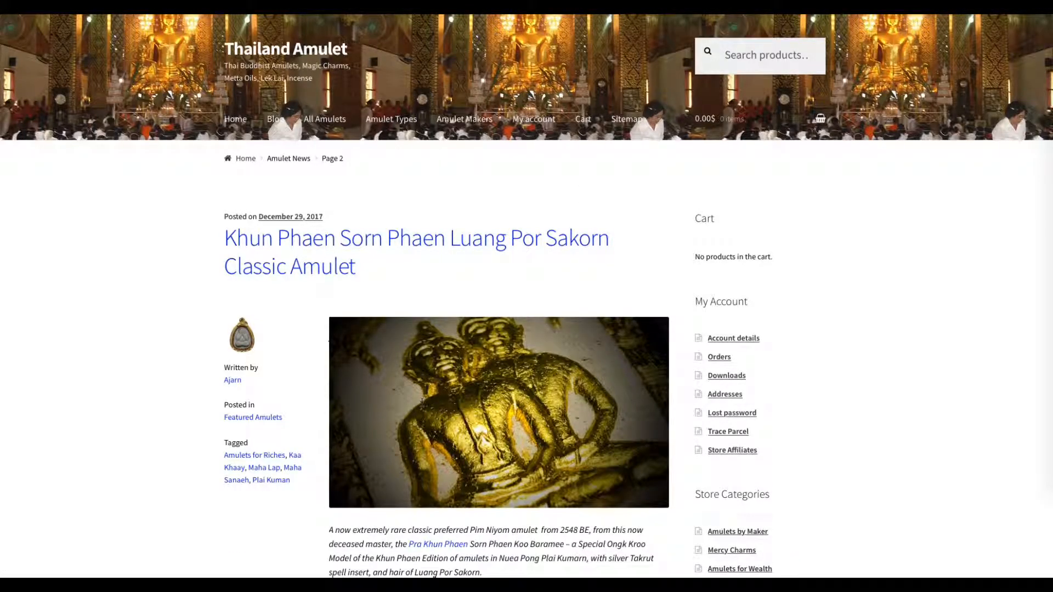
pyautogui.scroll(-20, 422, 402)
pyautogui.scroll(-15, 422, 403)
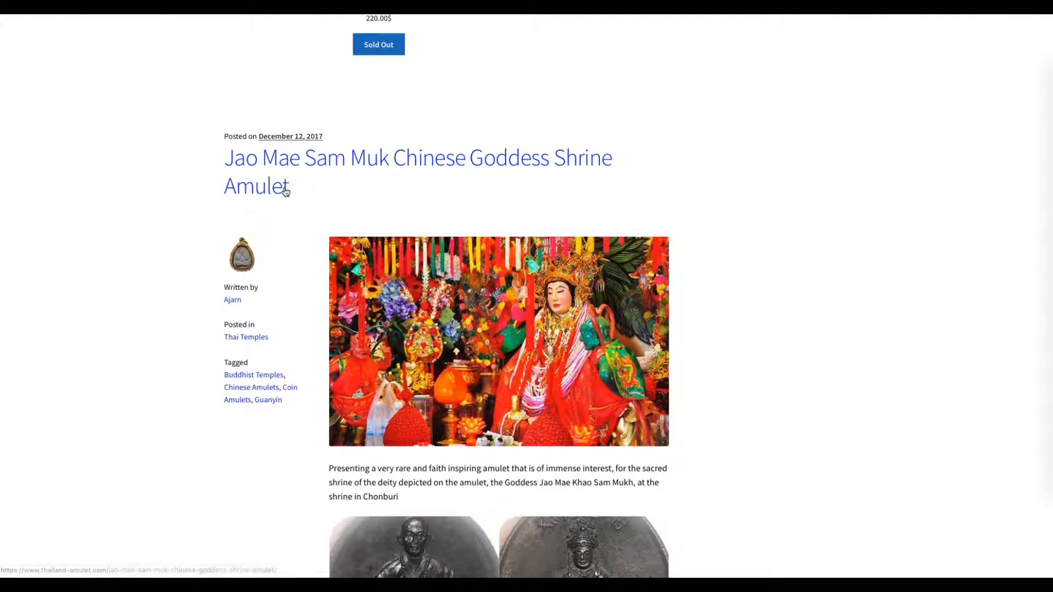
pyautogui.scroll(8, 426, 174)
pyautogui.scroll(1, 432, 180)
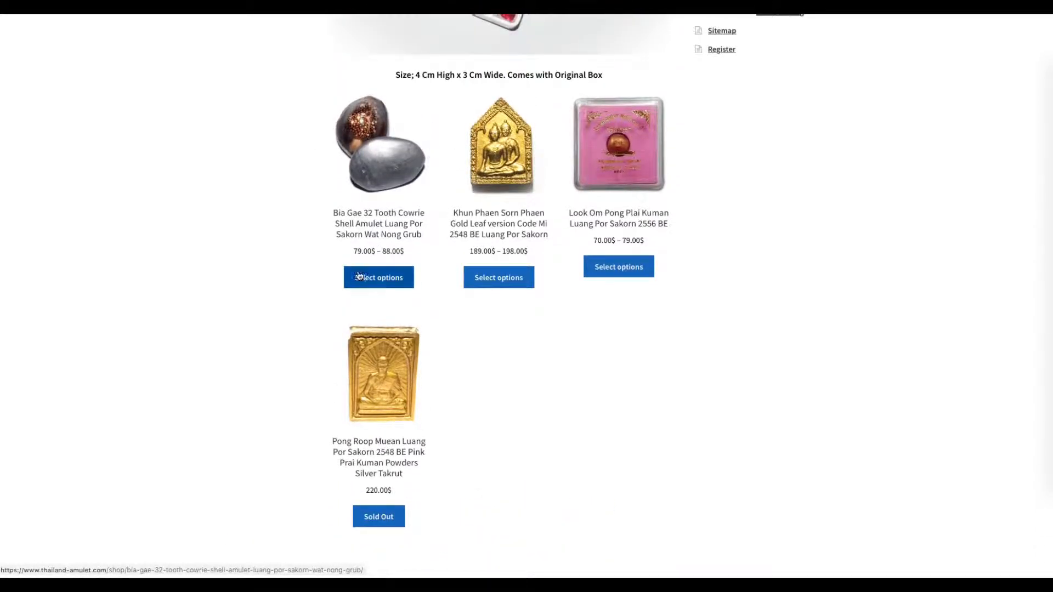
pyautogui.scroll(-10, 373, 354)
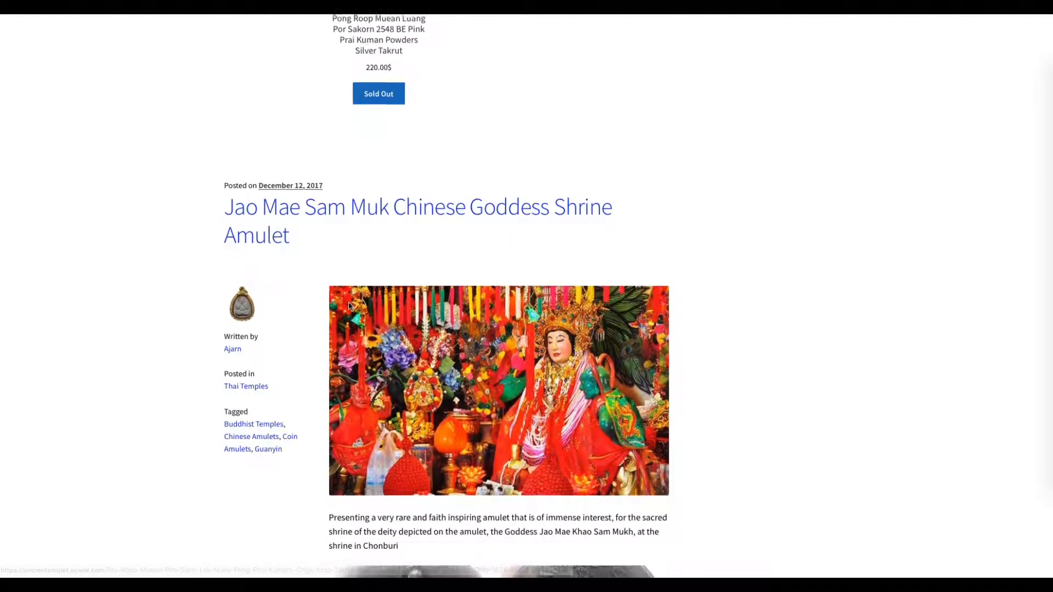
pyautogui.scroll(-20, 353, 295)
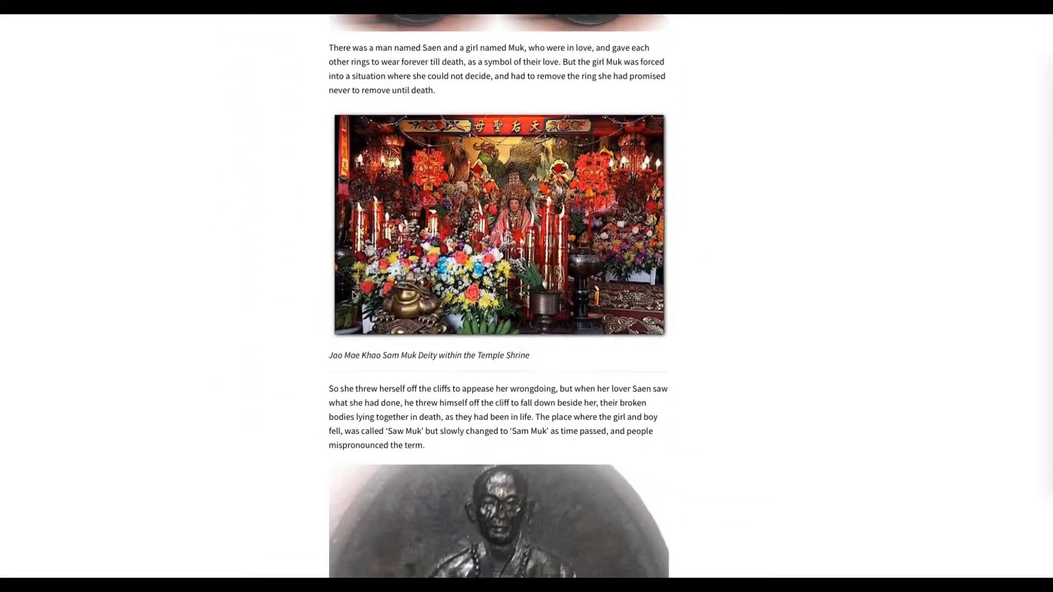
pyautogui.scroll(-12, 353, 295)
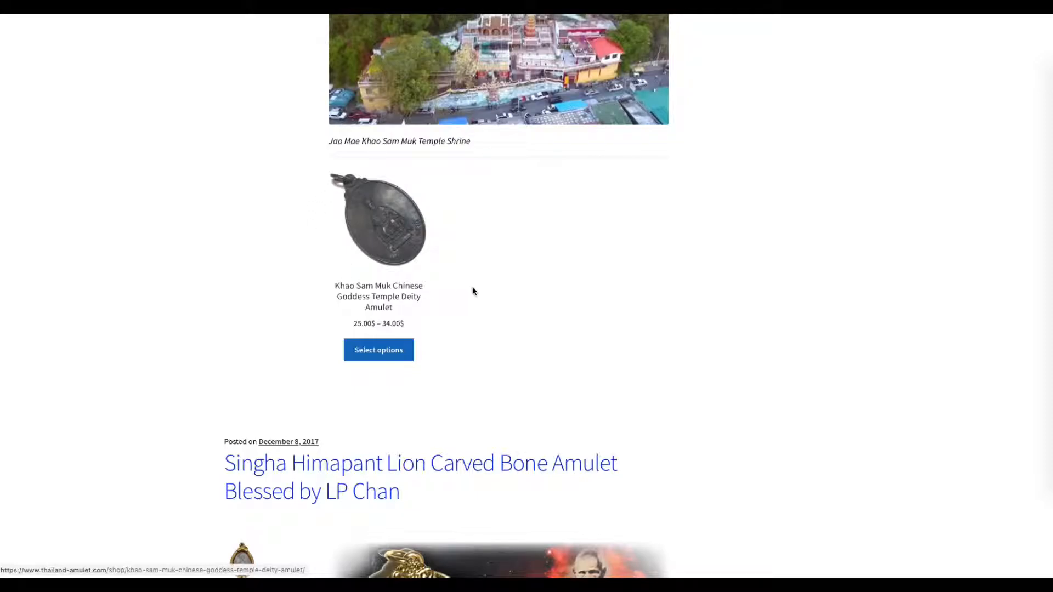
pyautogui.scroll(-7, 349, 330)
pyautogui.scroll(-15, 351, 329)
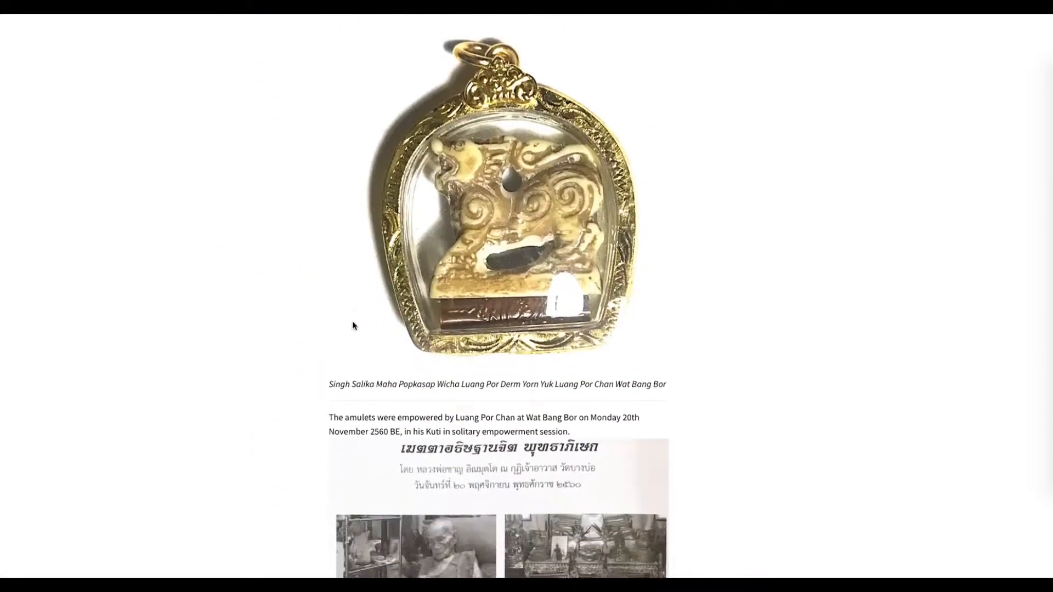
pyautogui.scroll(-20, 354, 325)
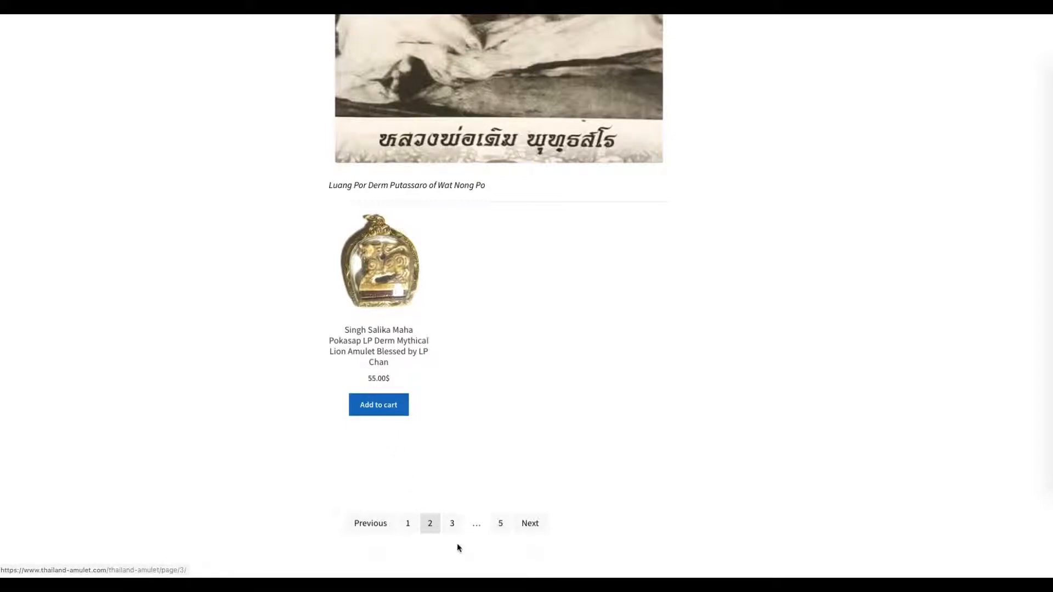
pyautogui.scroll(-5, 562, 521)
pyautogui.scroll(15, 559, 516)
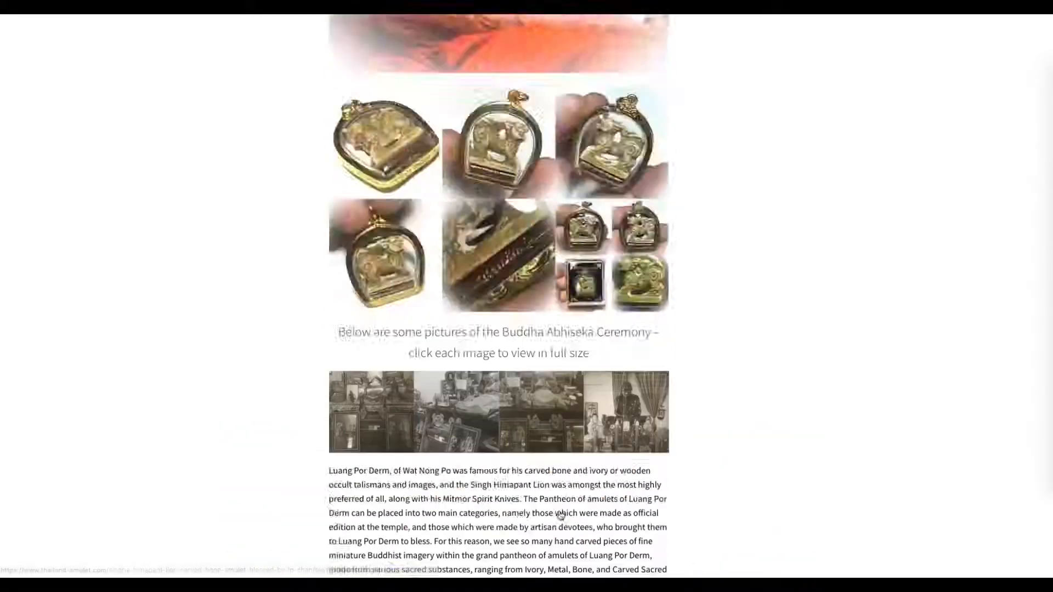
pyautogui.scroll(8, 559, 513)
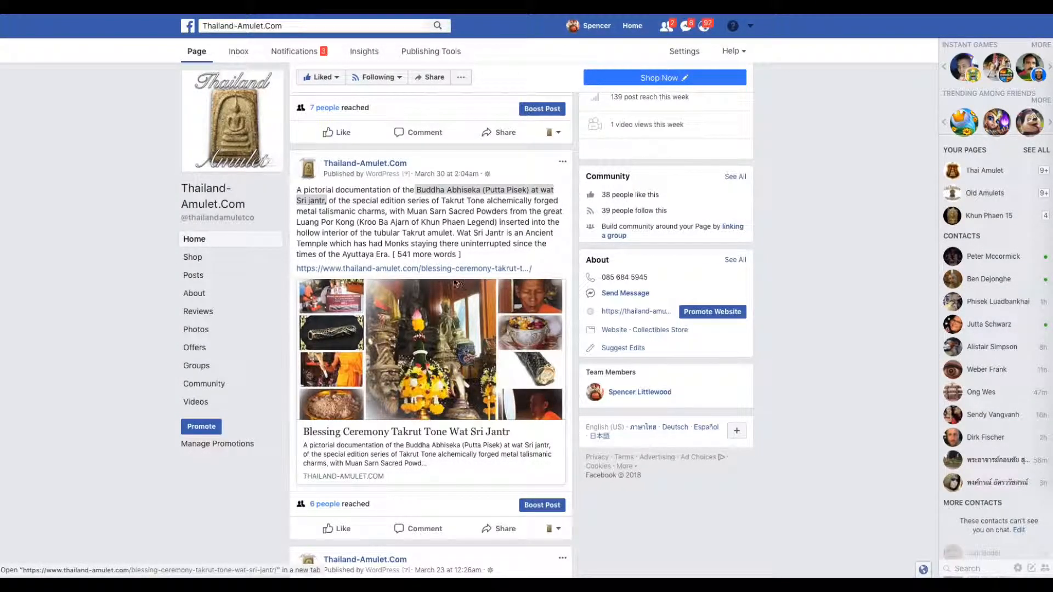
# Step: Tag the product Khun Phaen Prai Boran Nuea Wan Sabu Luead Luang Phu Panya in the Facebook page's four-image amulet photo and finish tagging
pyautogui.click(201, 257)
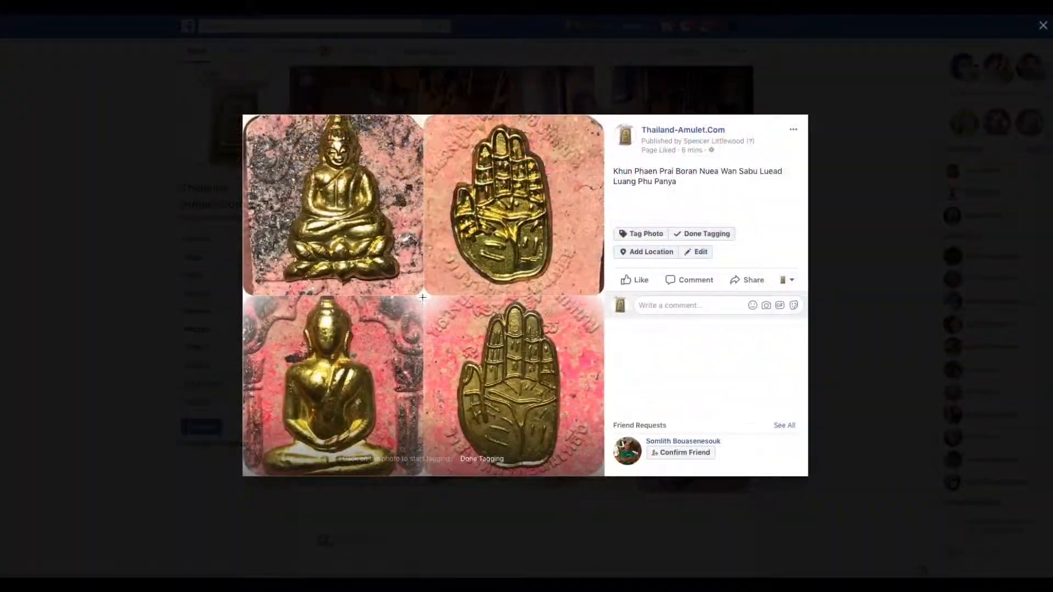
pyautogui.click(424, 224)
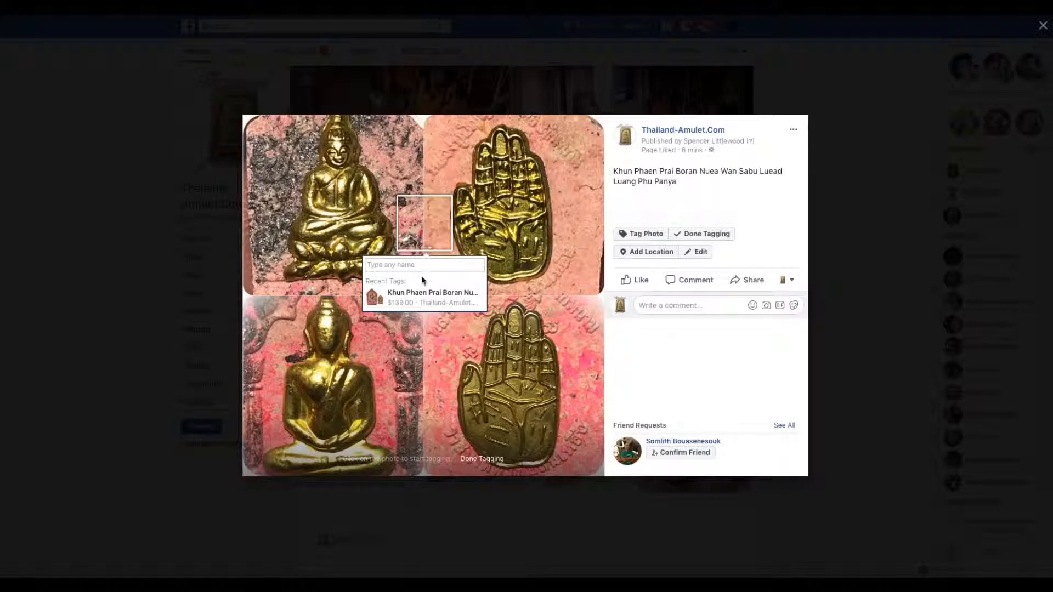
pyautogui.click(426, 296)
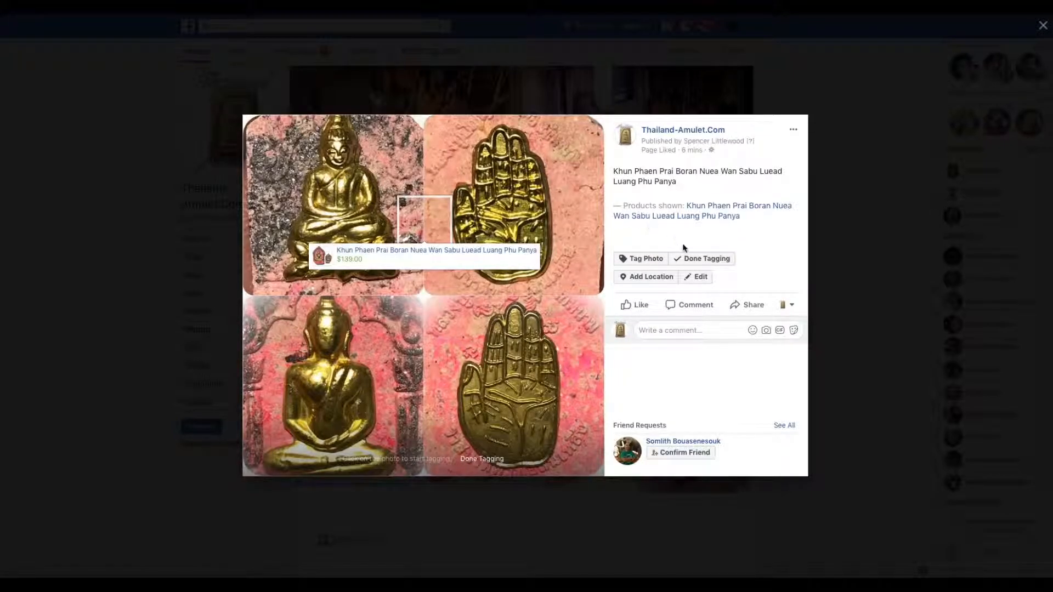
pyautogui.click(687, 259)
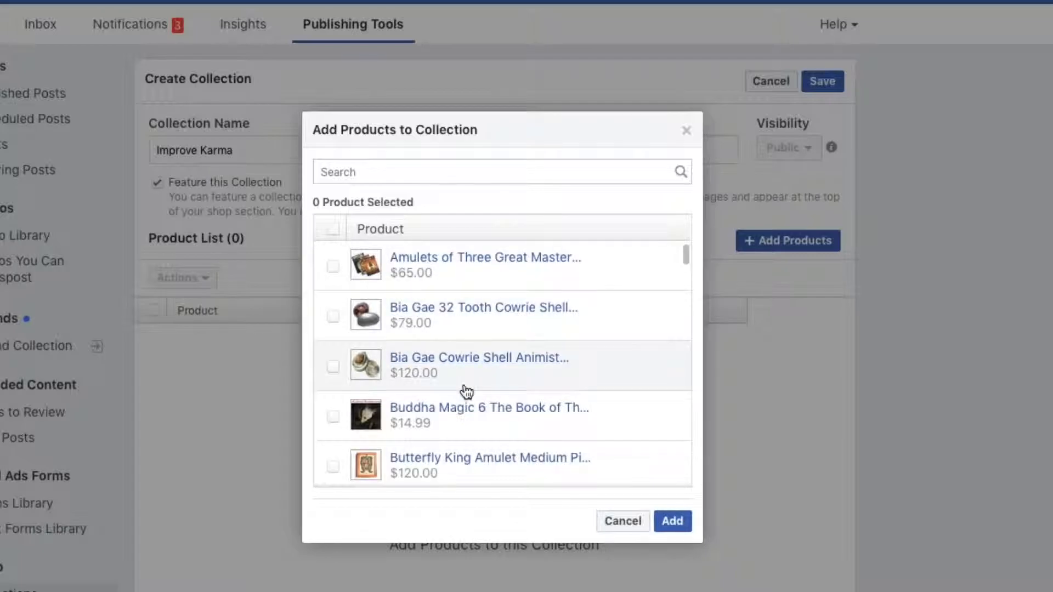
# Step: Search the products for "pra kring", add Pra Kring Som Pratana Heng to the Improve Karma collection and turn off featuring the collection
pyautogui.scroll(-4, 463, 393)
pyautogui.scroll(-15, 463, 391)
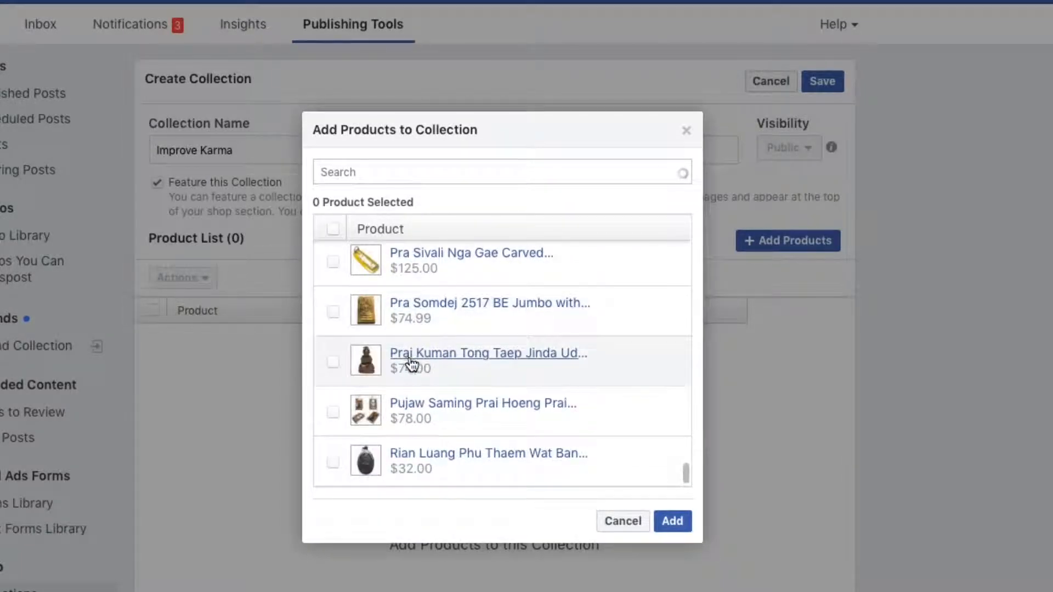
pyautogui.click(375, 171)
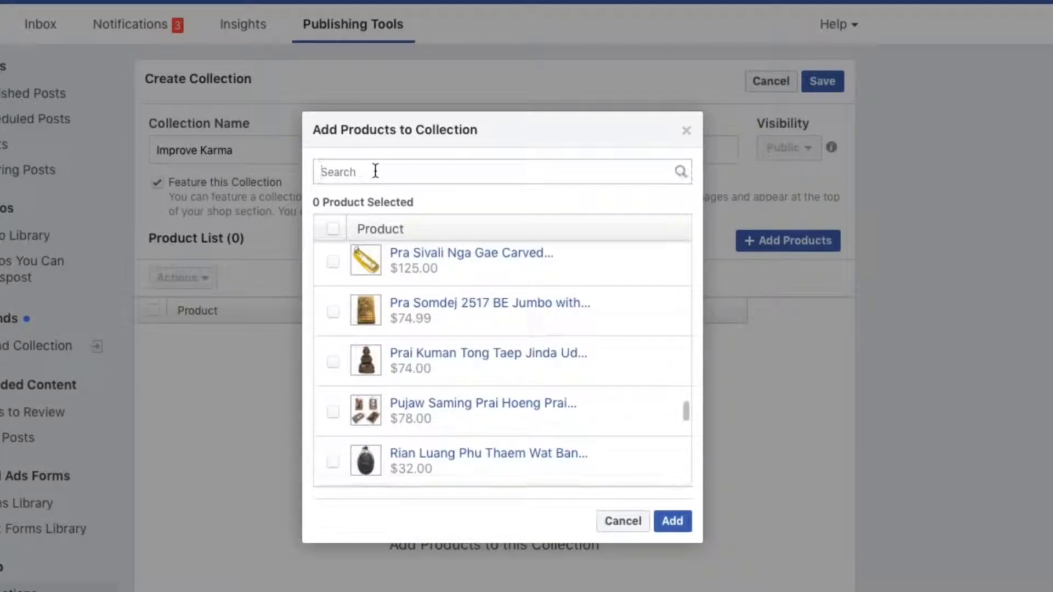
pyautogui.write('pra kring')
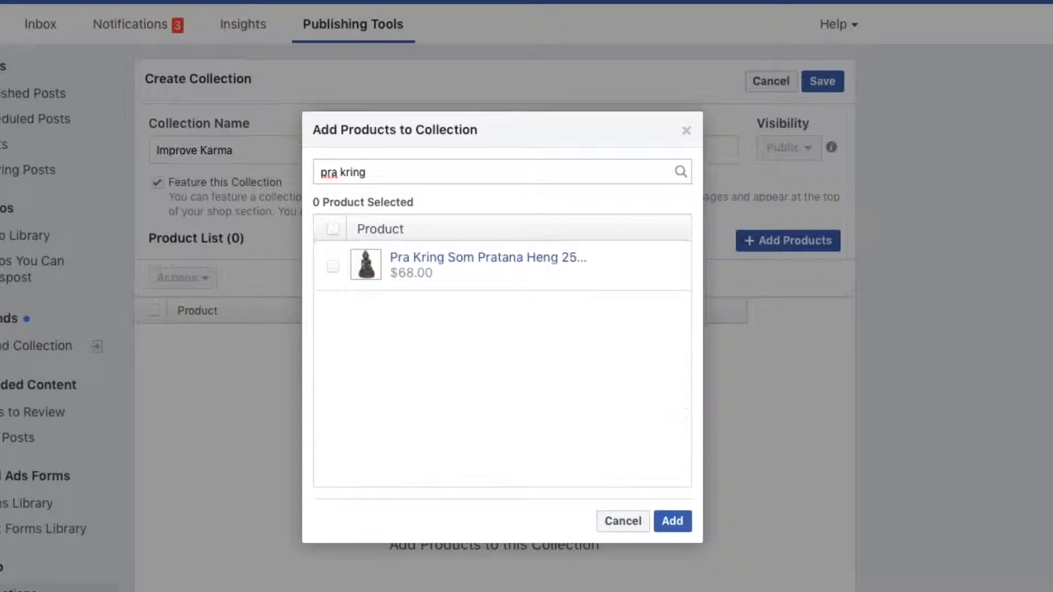
pyautogui.click(331, 268)
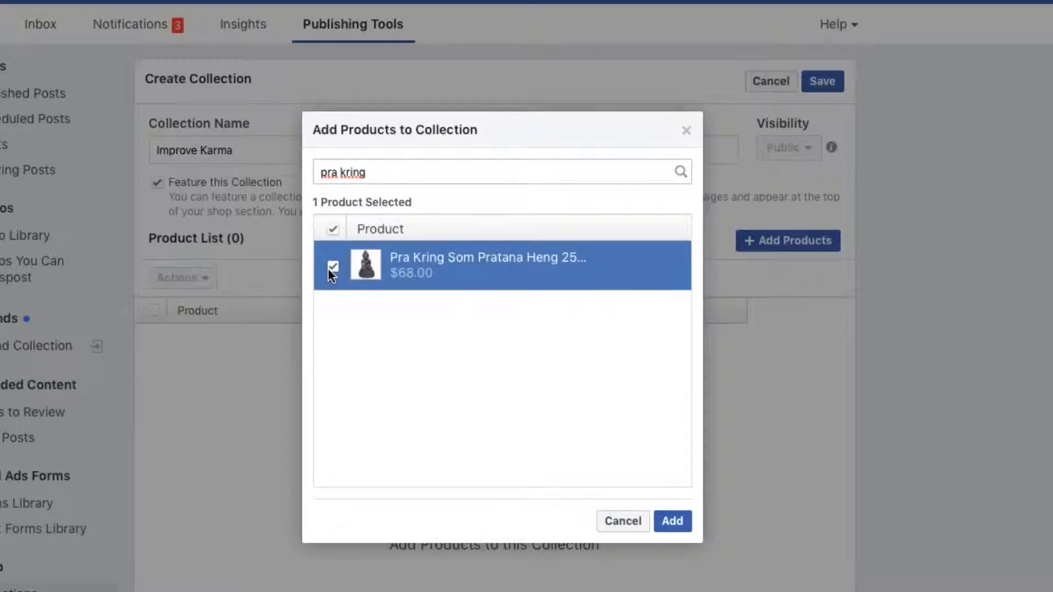
pyautogui.click(667, 519)
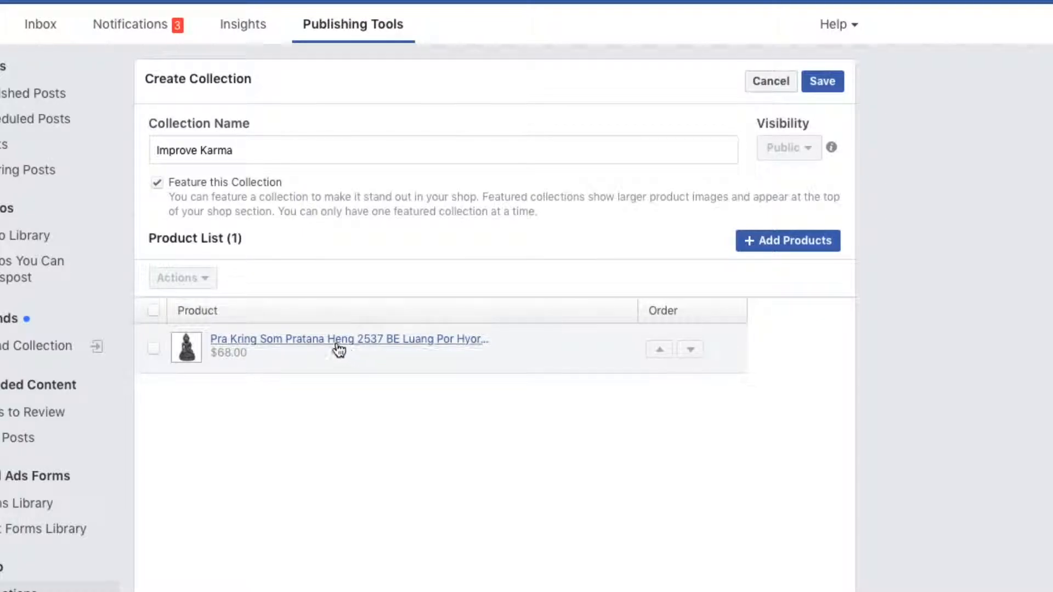
pyautogui.click(157, 184)
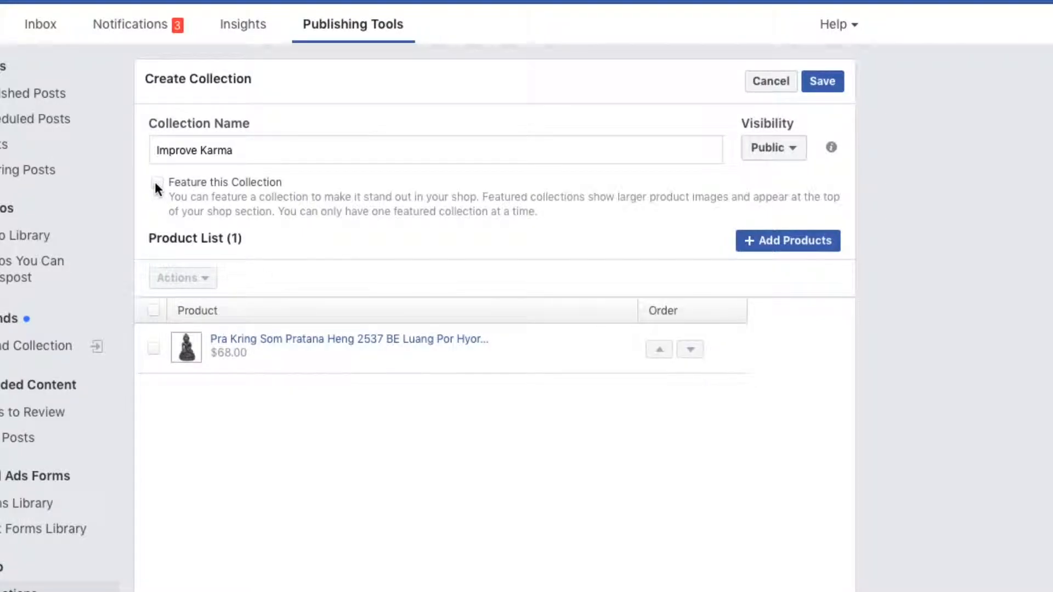
# Step: Rename the new collection as Serm Duang (Improve Karma)
pyautogui.click(156, 150)
pyautogui.write('Se')
pyautogui.write('rm Duan')
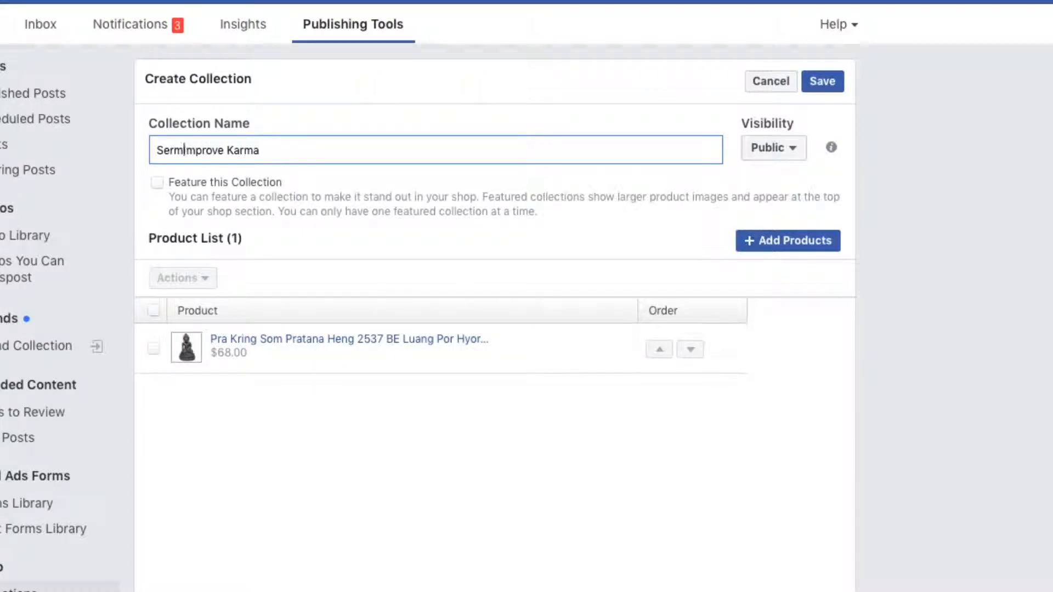
pyautogui.write('g (')
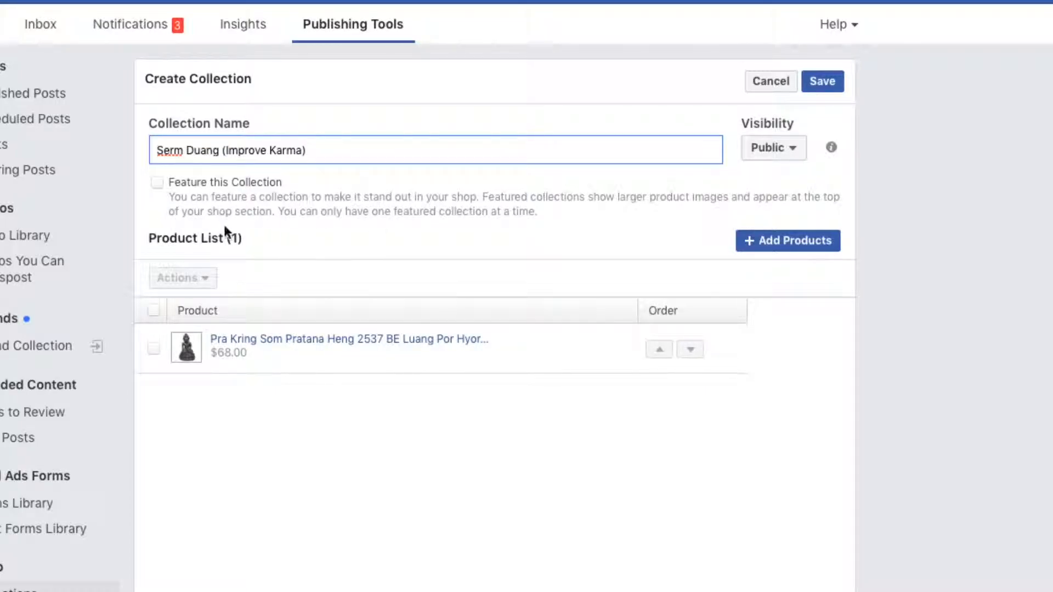
# Step: Search the products available for the collection for "serm duang" and clear the search
pyautogui.click(779, 243)
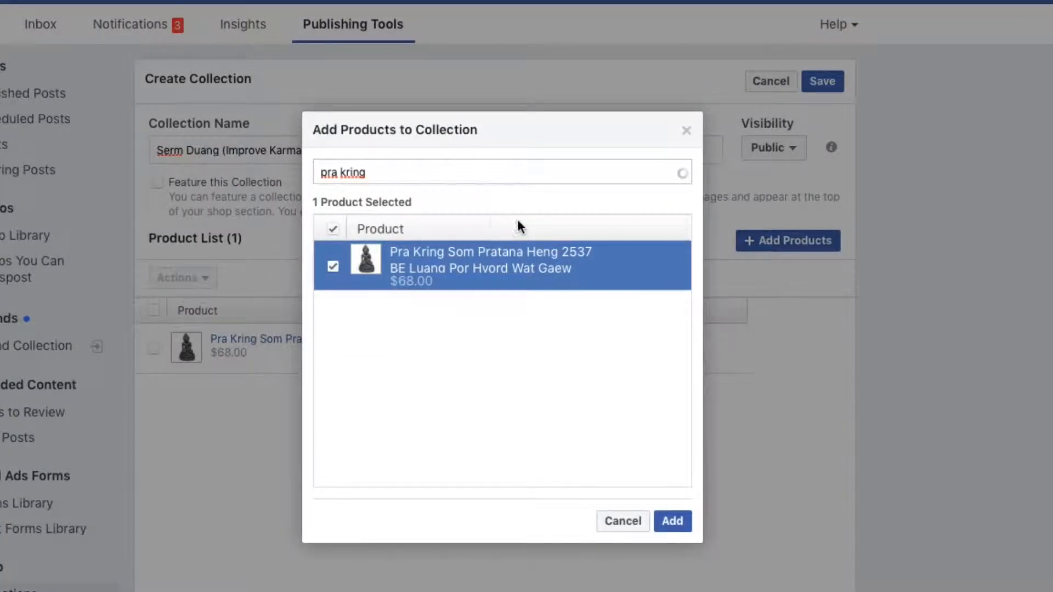
pyautogui.moveTo(460, 162); pyautogui.dragTo(301, 142)
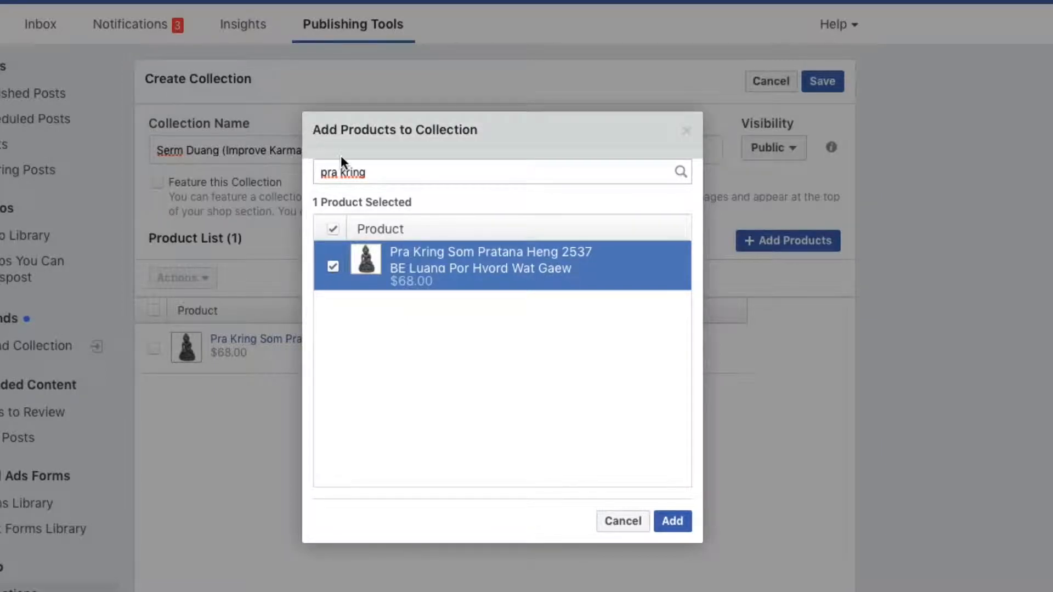
pyautogui.moveTo(416, 177); pyautogui.dragTo(240, 130)
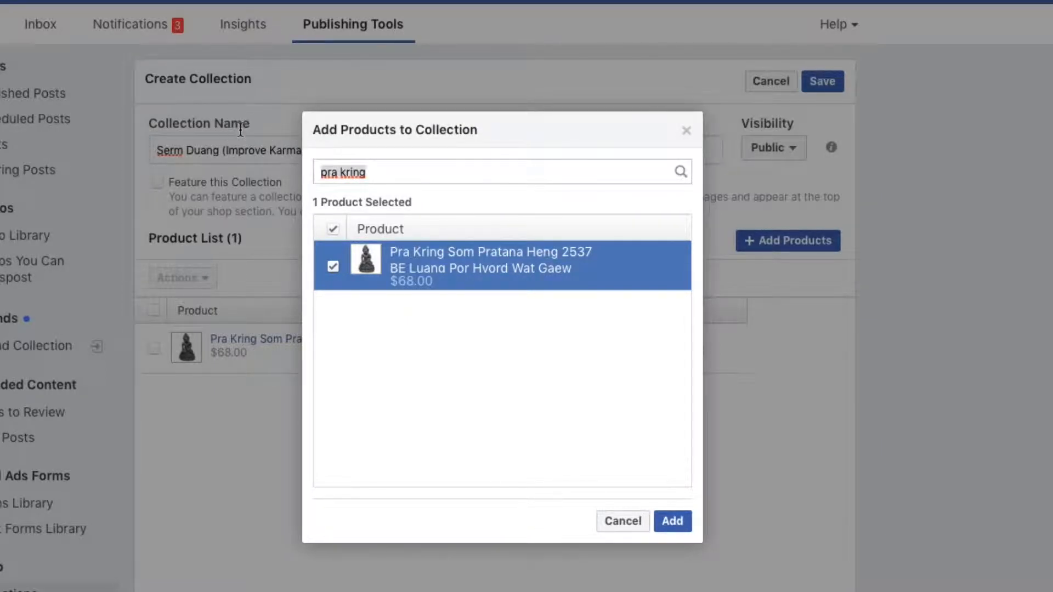
pyautogui.write('serm duang')
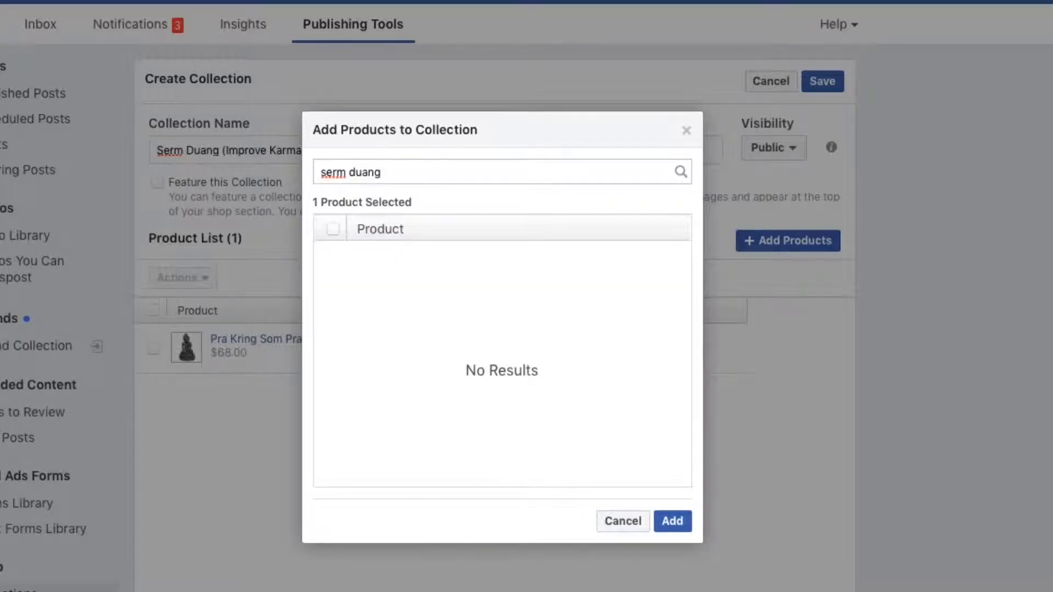
pyautogui.press('BackSpace')
pyautogui.press('BackSpace')
pyautogui.press('BackSpace')
pyautogui.press('BackSpace')
pyautogui.press('BackSpace')
pyautogui.press('BackSpace')
pyautogui.press('BackSpace')
pyautogui.press('BackSpace')
pyautogui.press('BackSpace')
pyautogui.press('BackSpace')
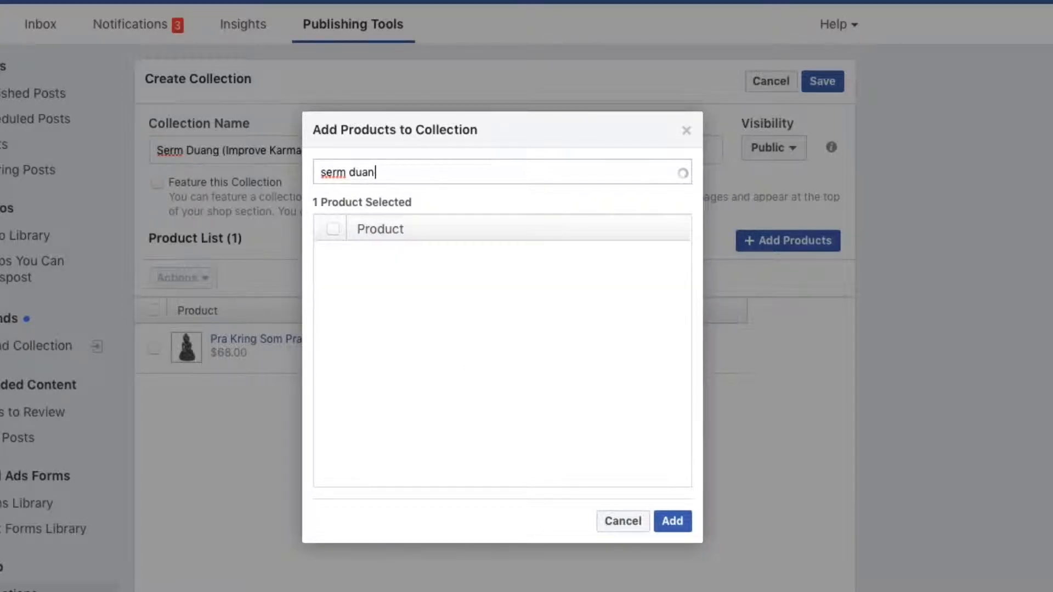
# Step: Search the products for "pra" and select Lersi Dern Dong Pu Hai Ruay Praw Rung Rainbow for the collection
pyautogui.write('b')
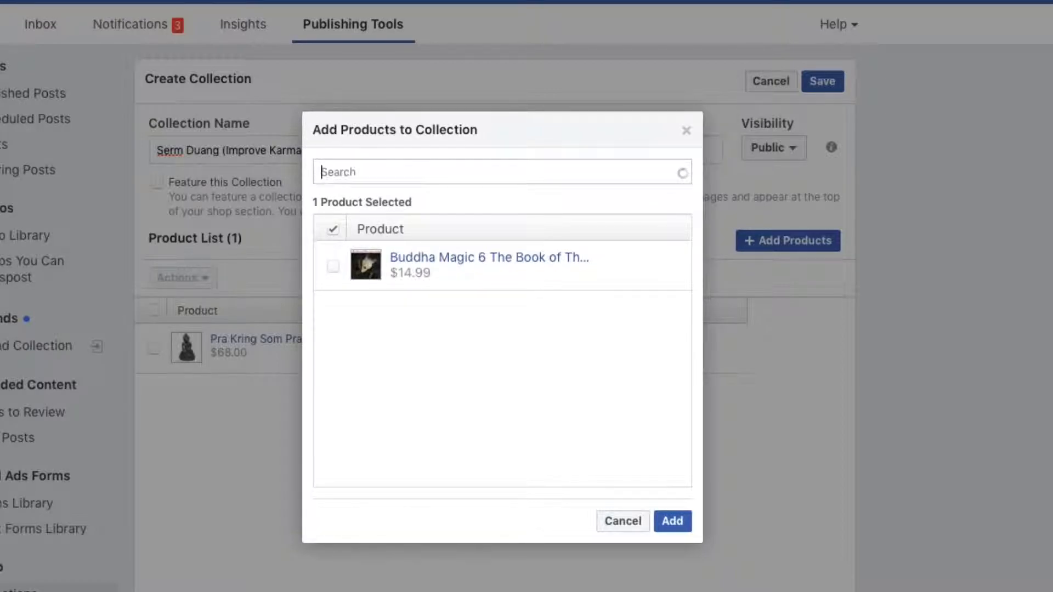
pyautogui.write('pe')
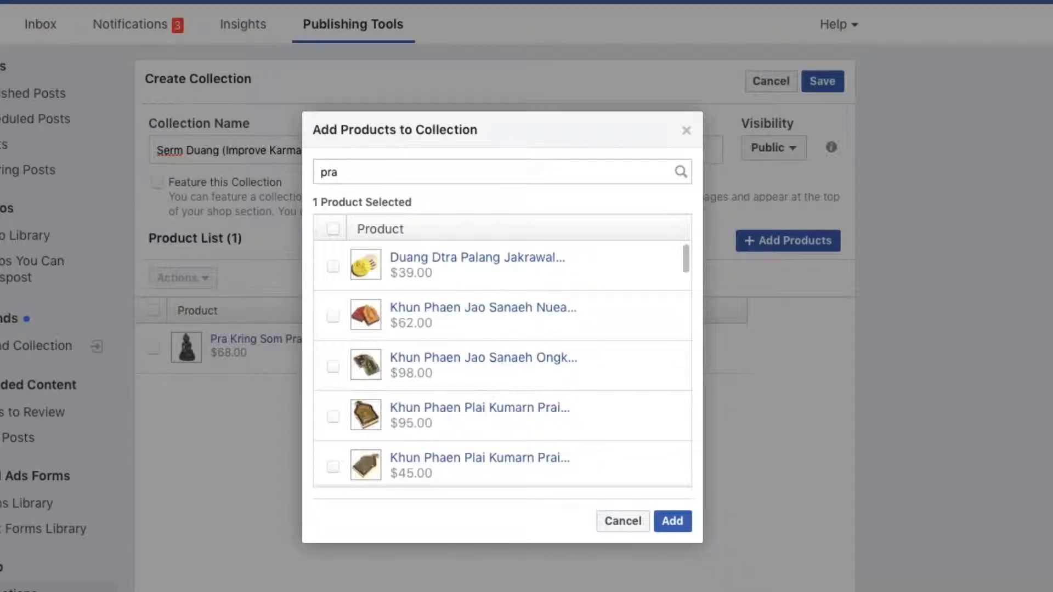
pyautogui.scroll(-6, 525, 420)
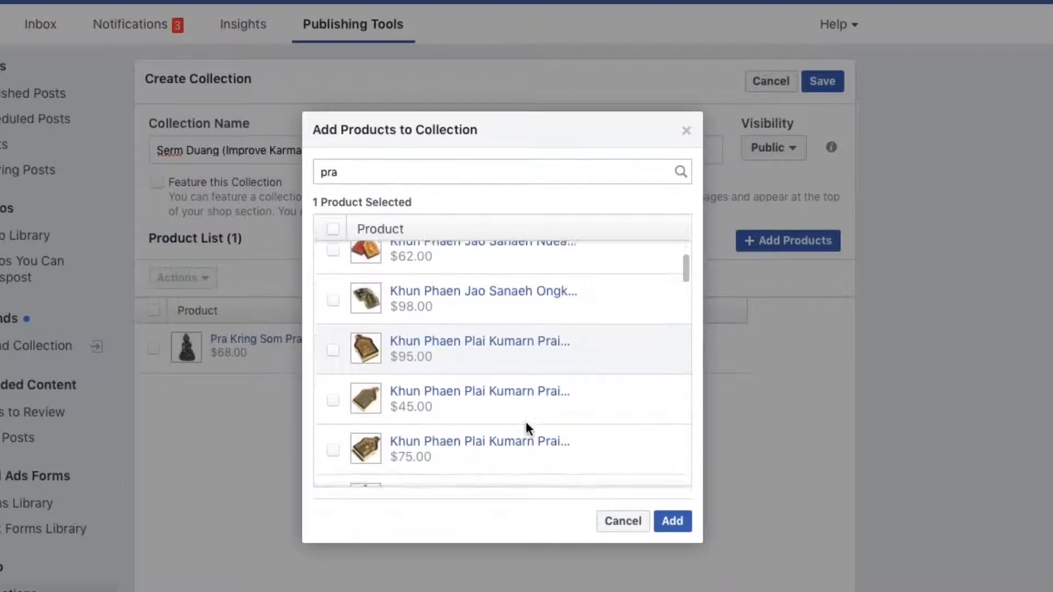
pyautogui.scroll(-5, 525, 421)
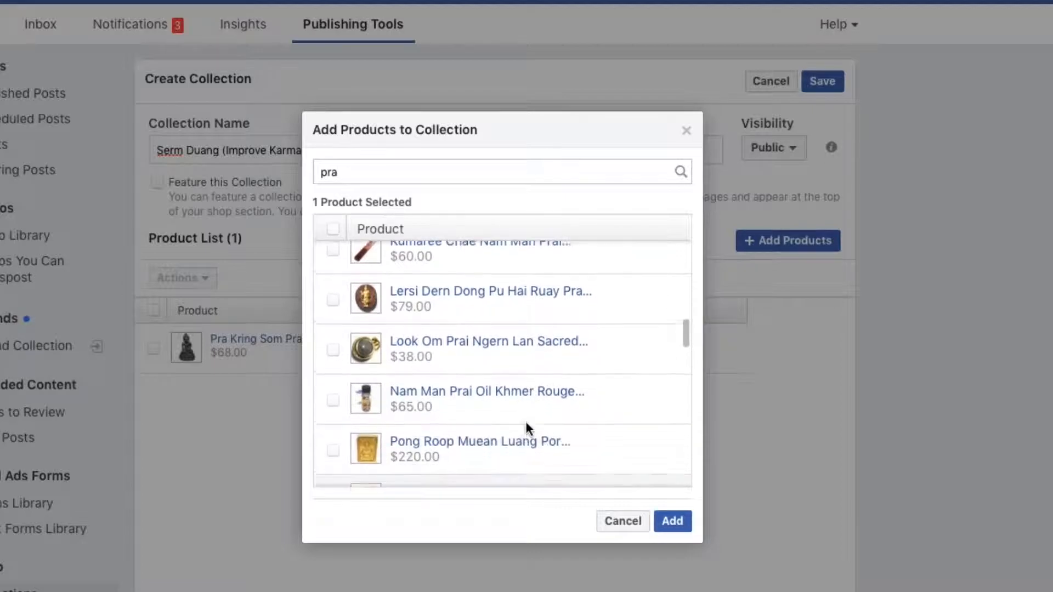
pyautogui.scroll(-3, 525, 428)
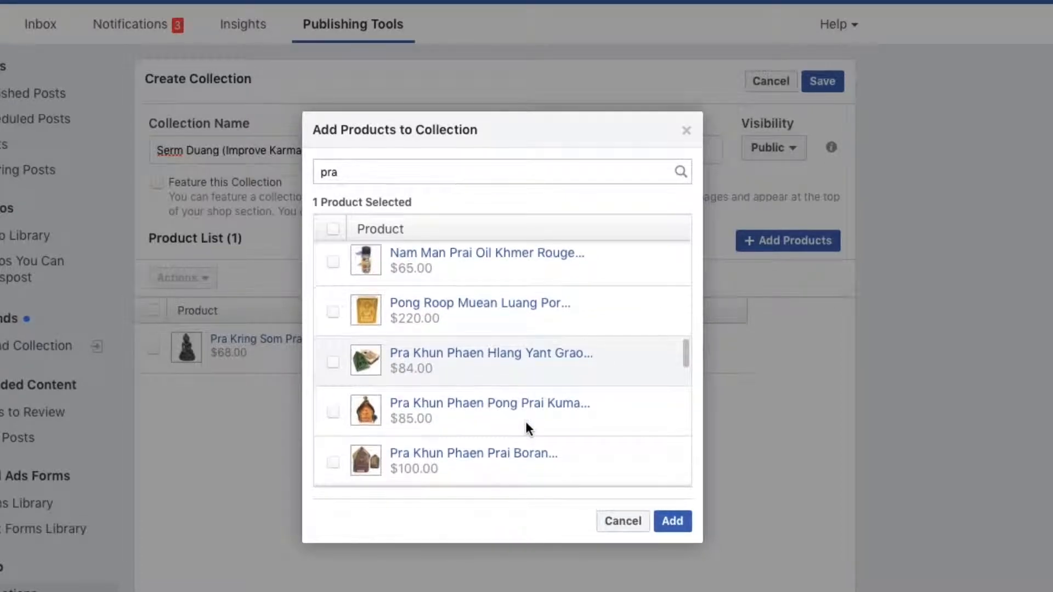
pyautogui.scroll(4, 525, 421)
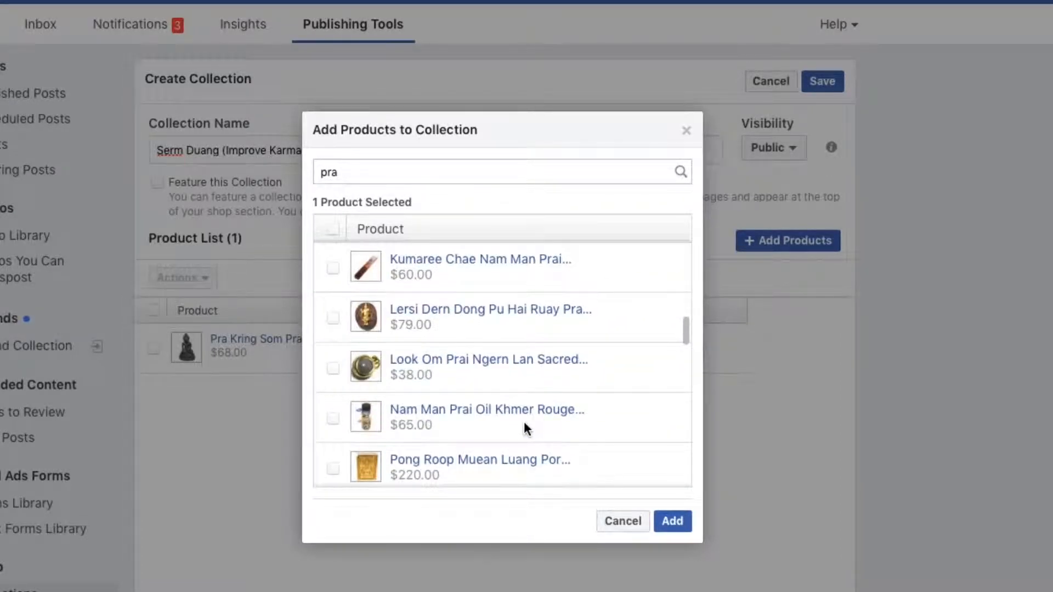
pyautogui.click(335, 318)
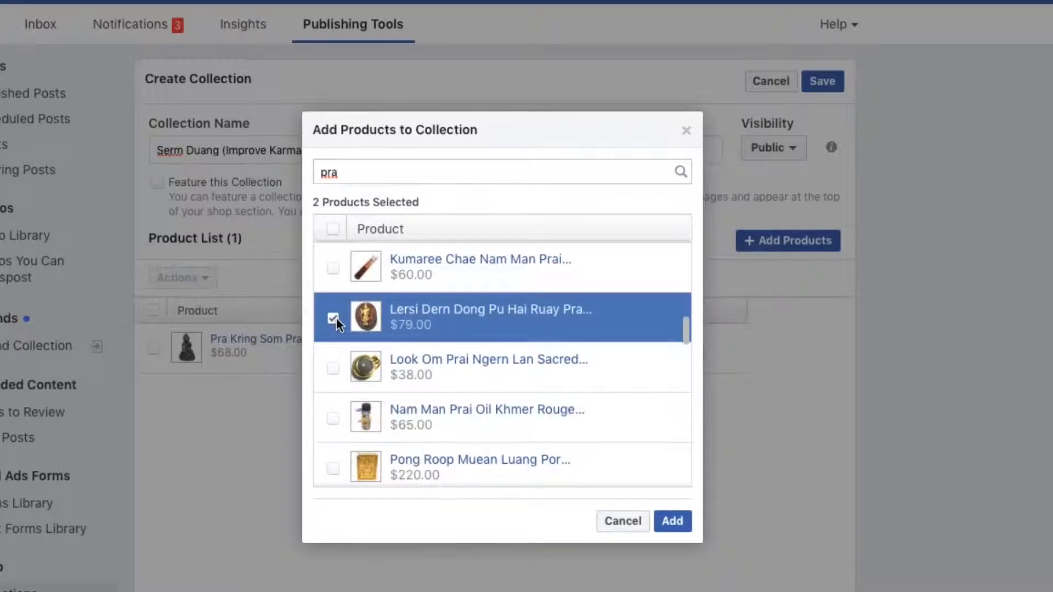
# Step: Also select Pra Pid Ta Nuea Pong 1st edition and Pra Putta Chinarat Wat Klang Tung for the collection
pyautogui.scroll(-2, 505, 368)
pyautogui.scroll(-2, 505, 364)
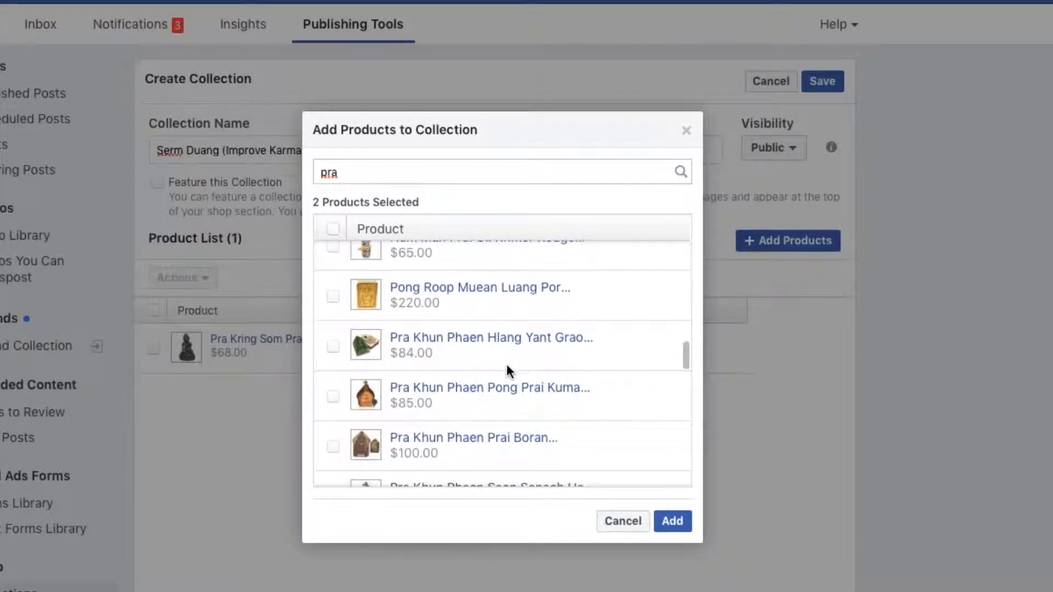
pyautogui.scroll(-3, 506, 364)
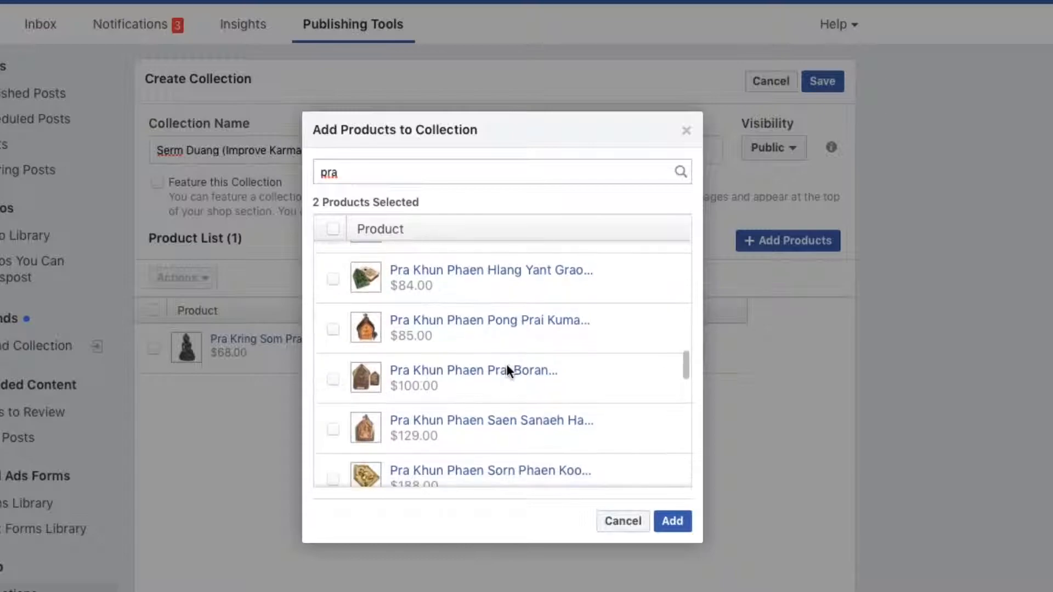
pyautogui.scroll(-4, 507, 366)
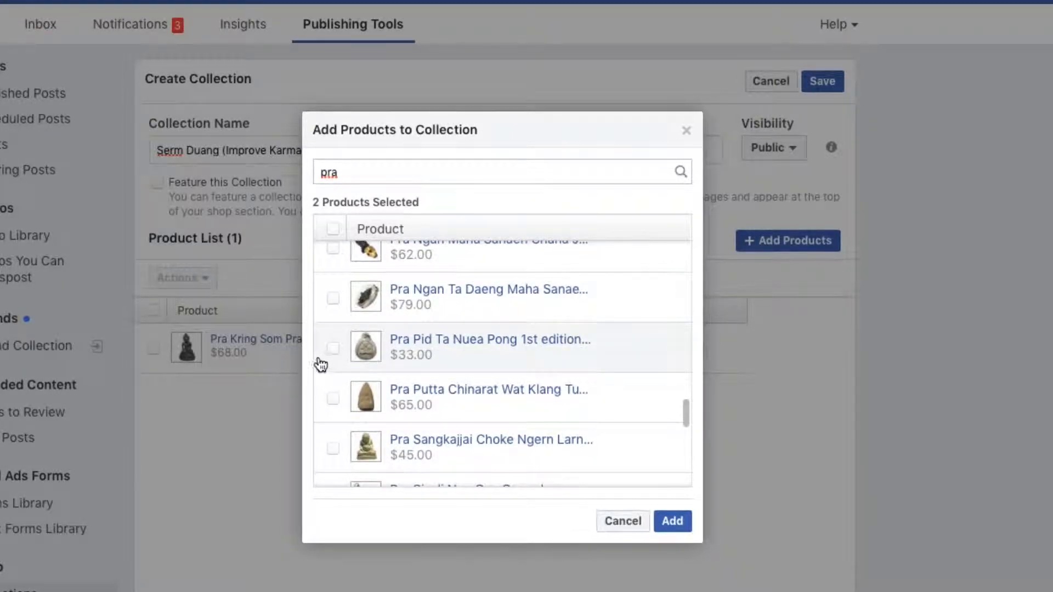
pyautogui.click(332, 349)
pyautogui.click(334, 399)
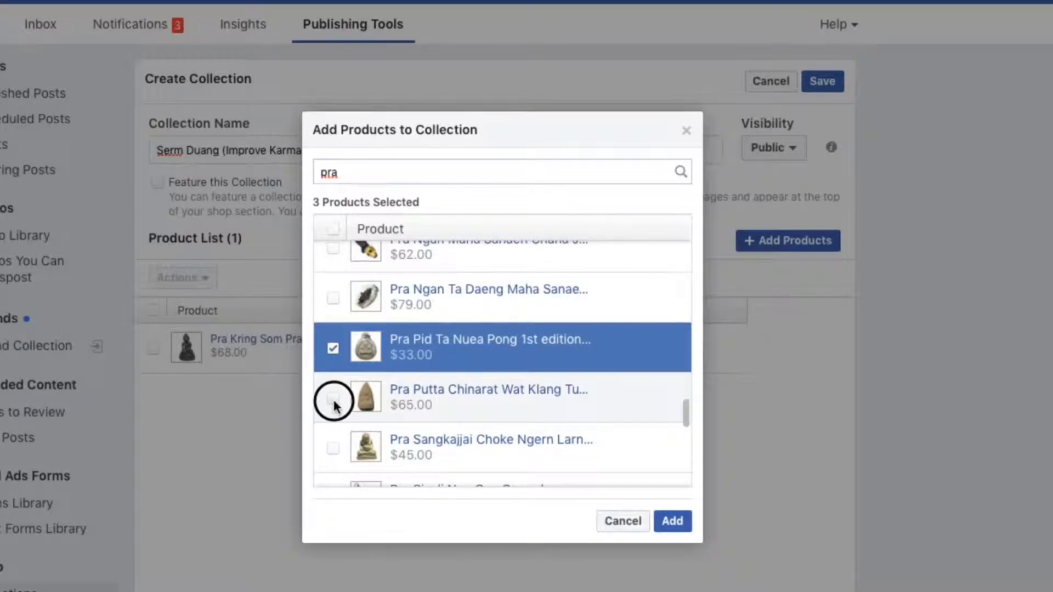
# Step: Add the selected products together with Pra Sivali Nga Gae Carved and Pra Somdej 2517 BE Jumbo, and save the collection
pyautogui.scroll(-3, 334, 399)
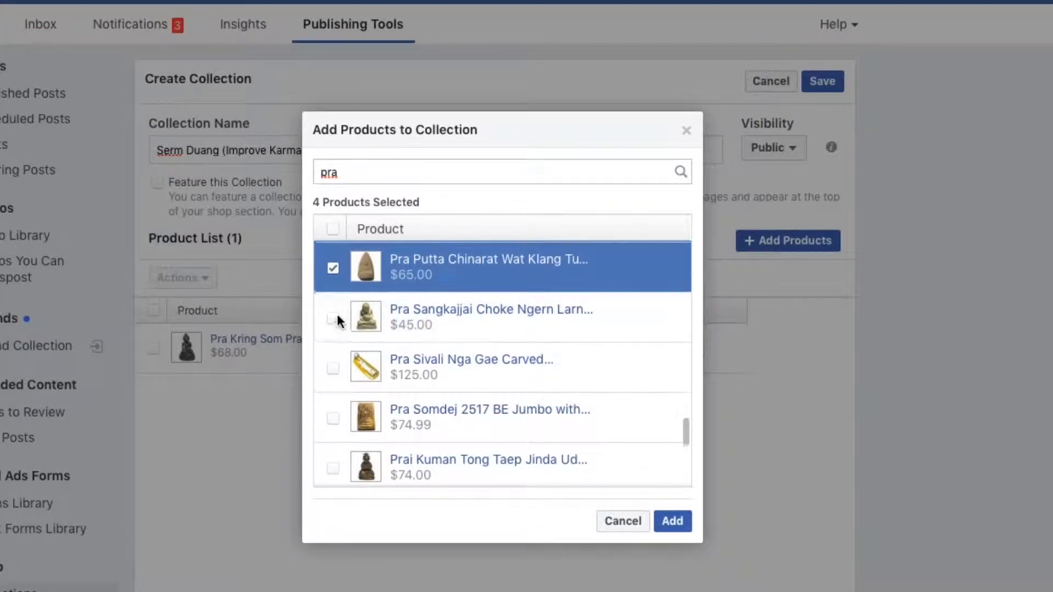
pyautogui.click(333, 364)
pyautogui.scroll(-3, 334, 362)
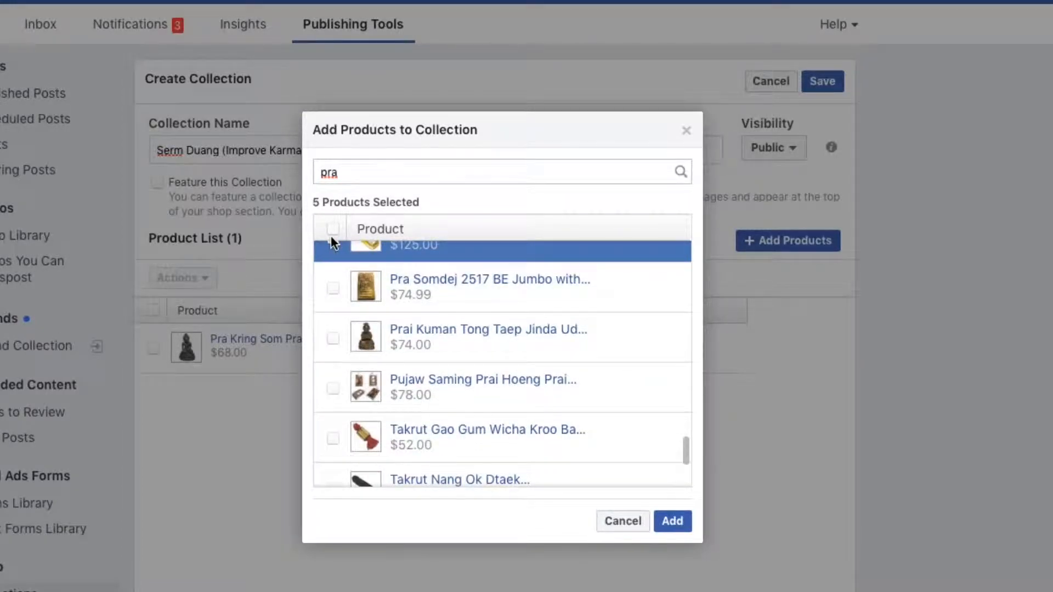
pyautogui.click(332, 287)
pyautogui.scroll(-3, 334, 315)
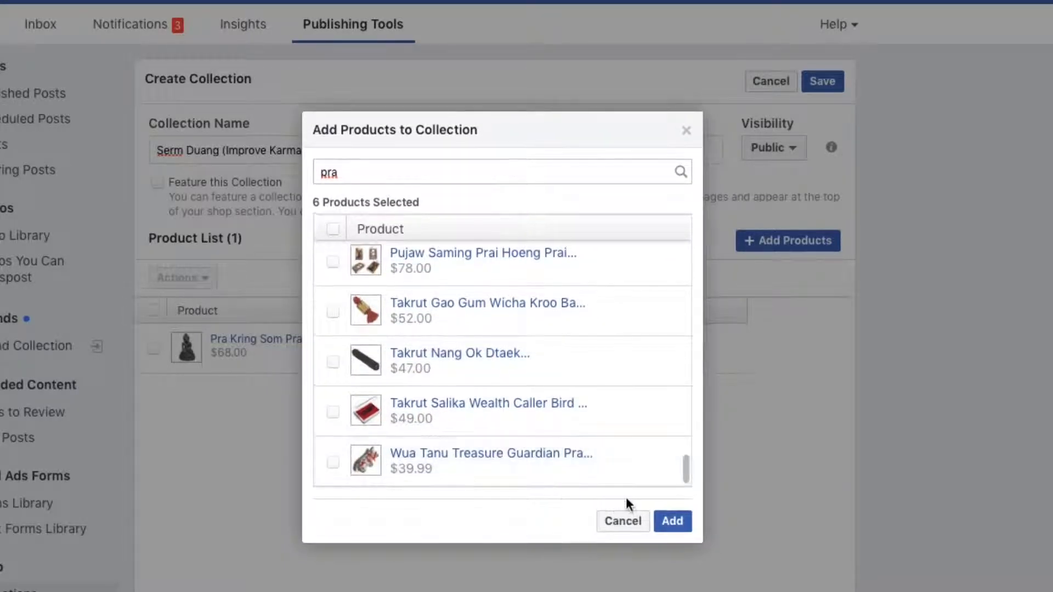
pyautogui.click(688, 524)
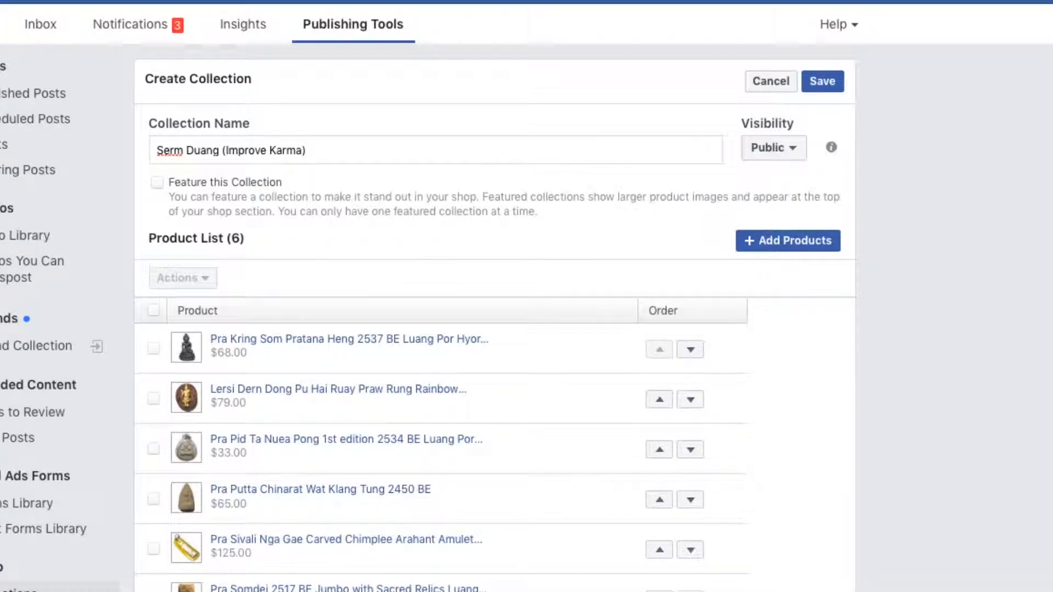
pyautogui.click(823, 81)
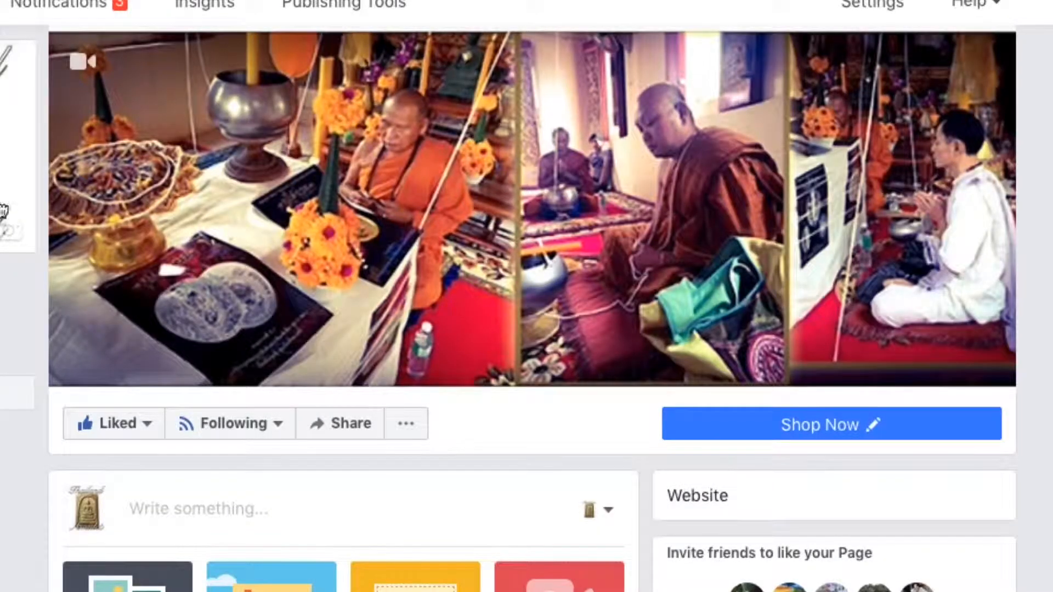
pyautogui.scroll(-3, 437, 433)
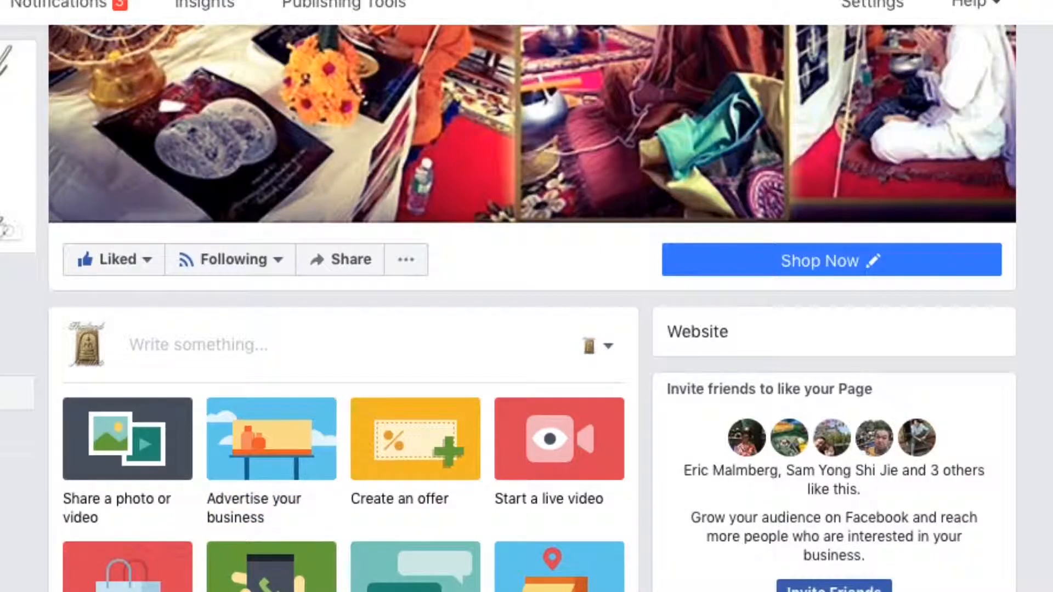
pyautogui.scroll(-10, 526, 329)
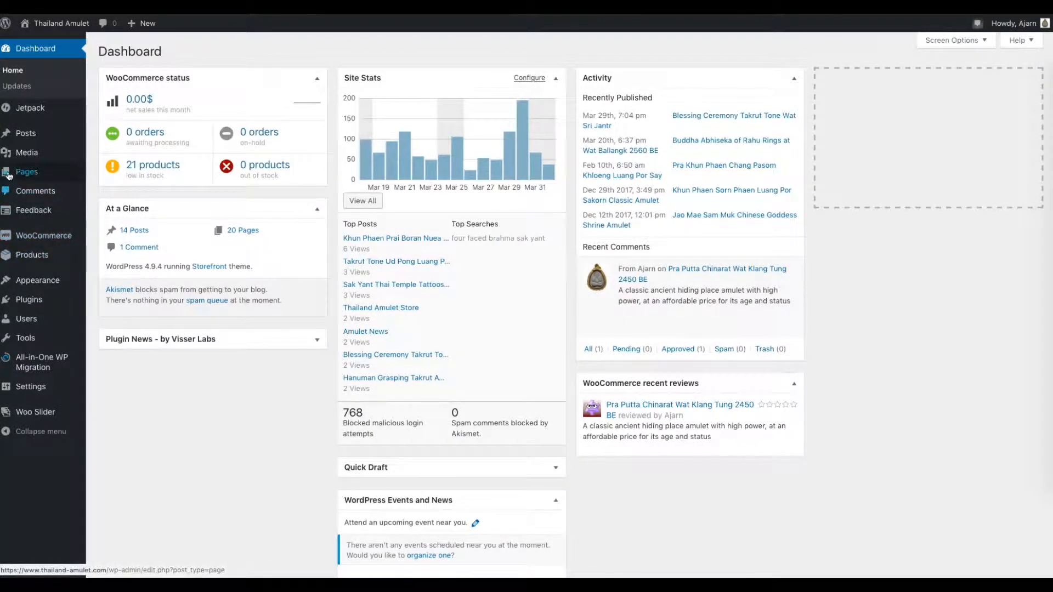
# Step: Switch to the store's WordPress admin and view its lists of all posts, pages and WooCommerce products
pyautogui.moveTo(19, 134)
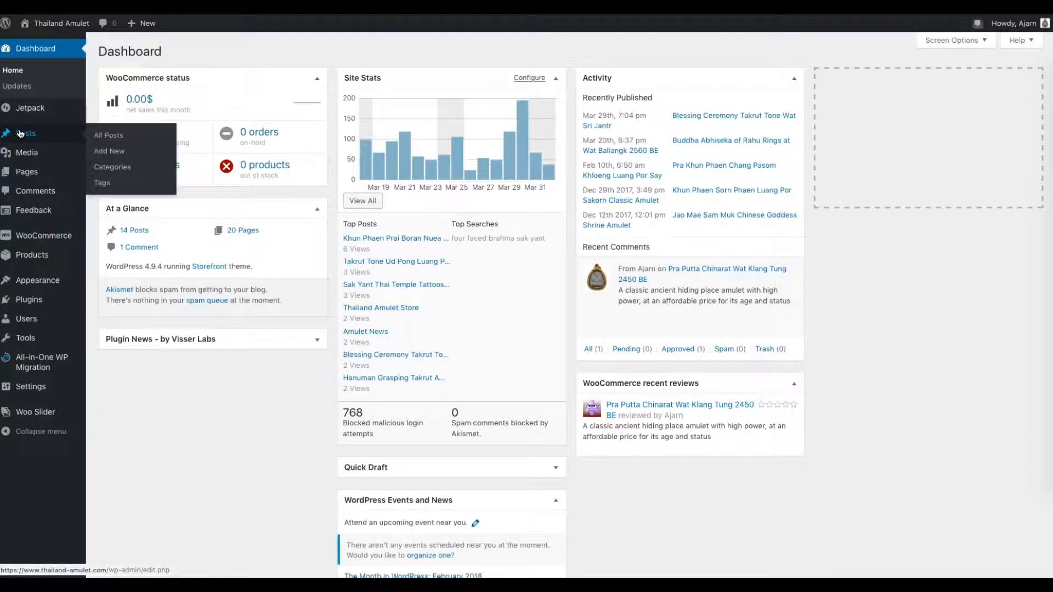
pyautogui.click(131, 135)
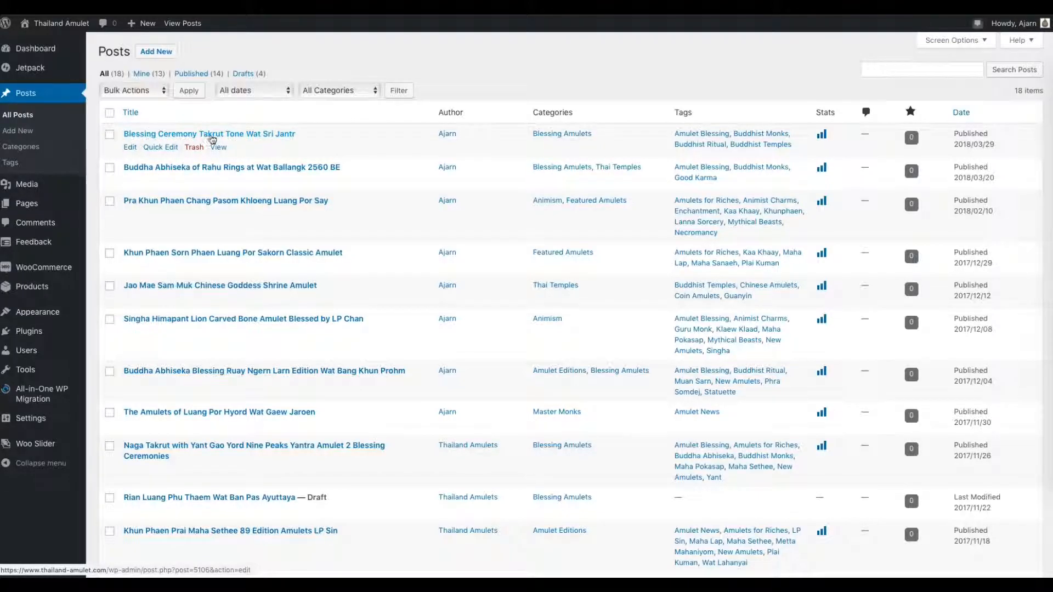
pyautogui.moveTo(12, 204)
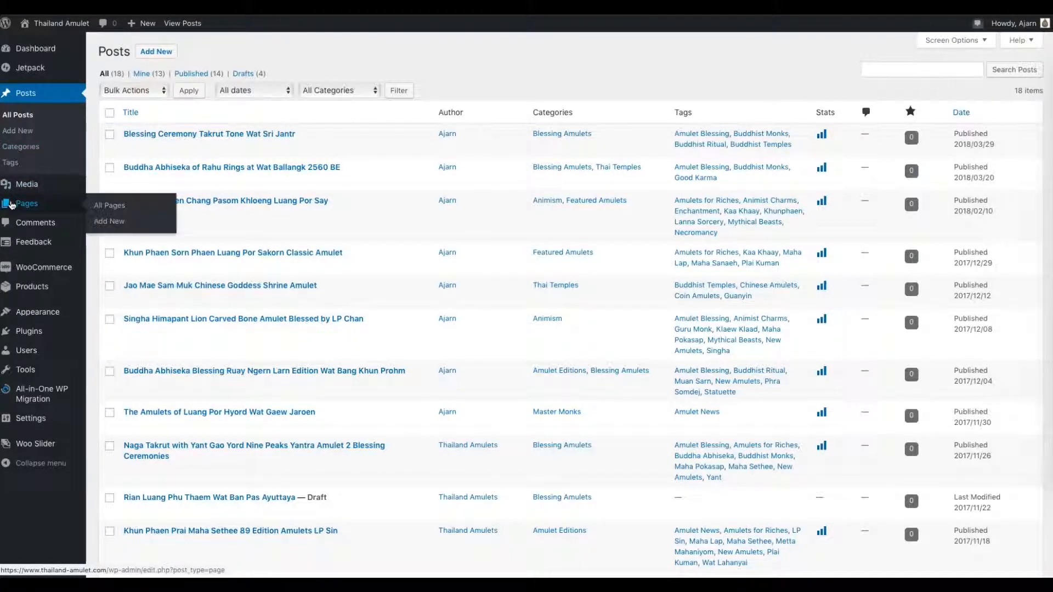
pyautogui.click(12, 205)
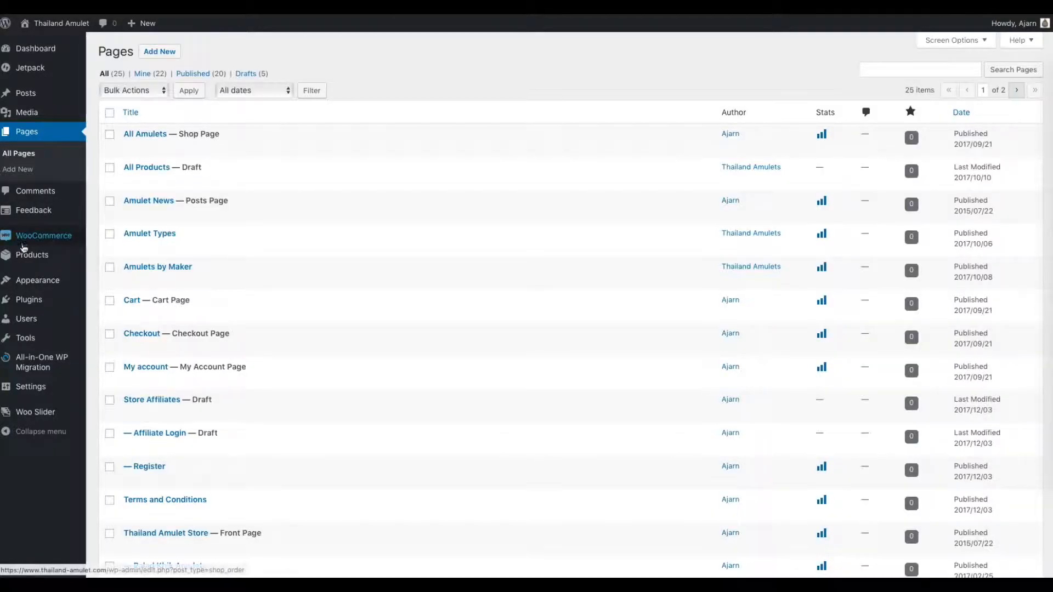
pyautogui.moveTo(26, 264)
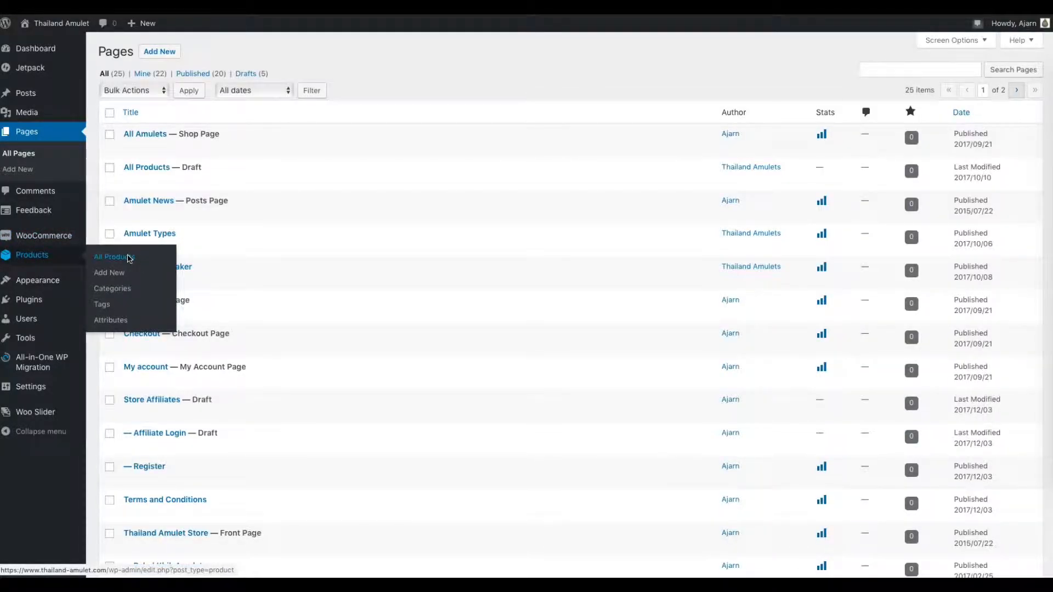
pyautogui.click(128, 259)
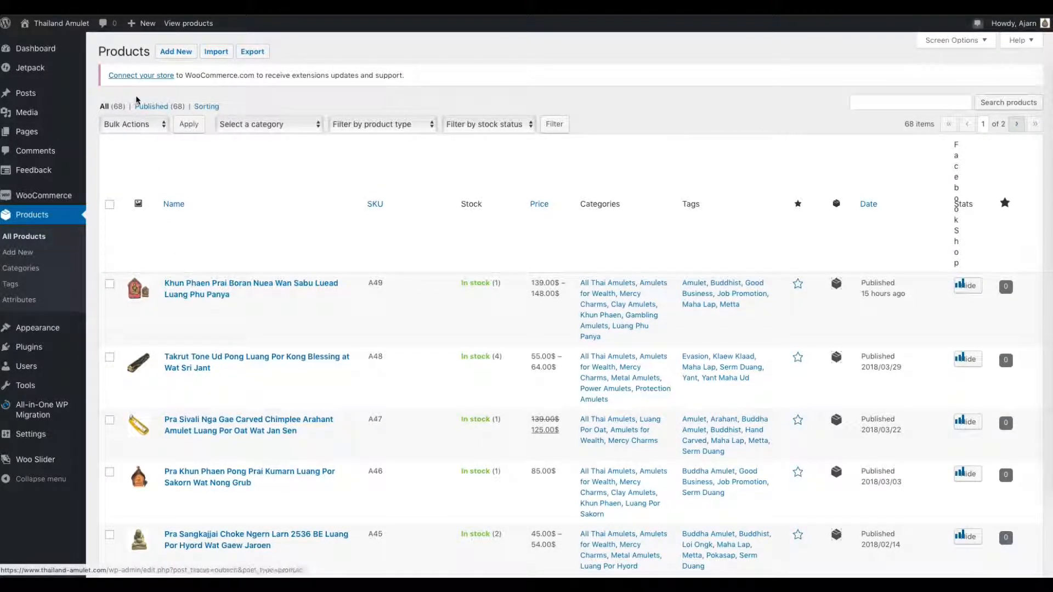
pyautogui.moveTo(97, 51); pyautogui.dragTo(151, 51)
pyautogui.moveTo(16, 100)
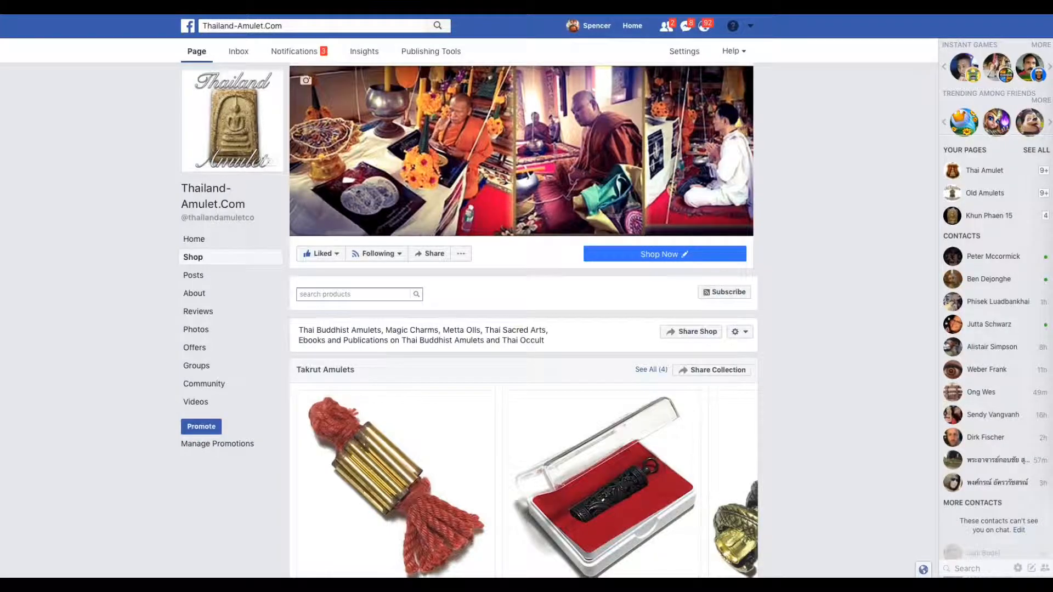
# Step: Return to the Facebook page, open its posts and look through the recent Khun Phaen amulet posts
pyautogui.scroll(-1, 521, 165)
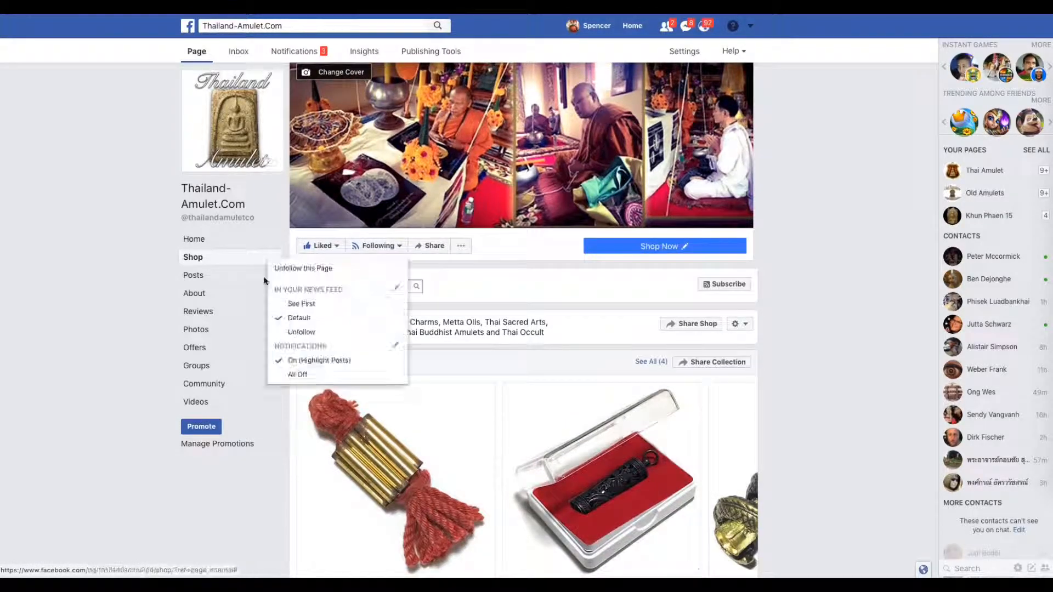
pyautogui.click(186, 277)
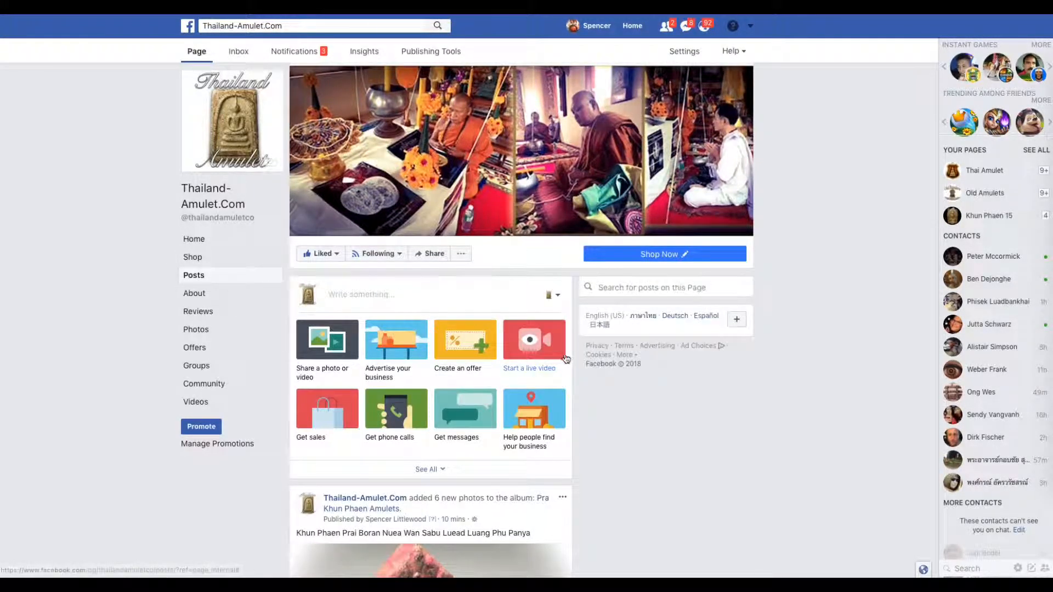
pyautogui.scroll(-3, 569, 356)
pyautogui.scroll(-12, 568, 357)
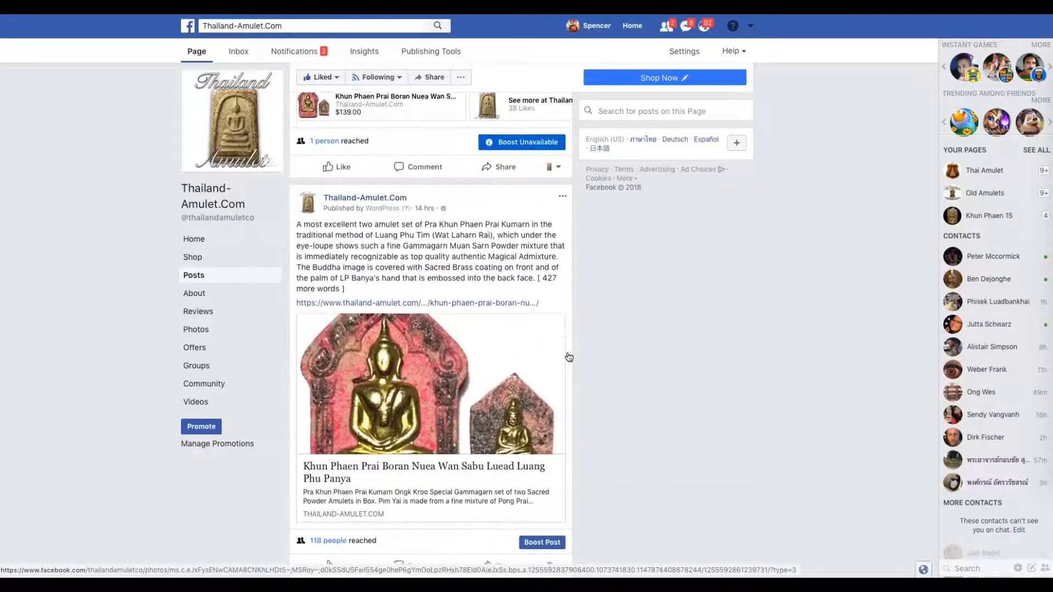
# Step: Look through the page's posts for those published by WordPress, including Khun Phaen Prai Boran and Blessing Ceremony Takrut Tone
pyautogui.moveTo(388, 187); pyautogui.dragTo(400, 136)
pyautogui.click(354, 156)
pyautogui.moveTo(325, 138); pyautogui.dragTo(405, 137)
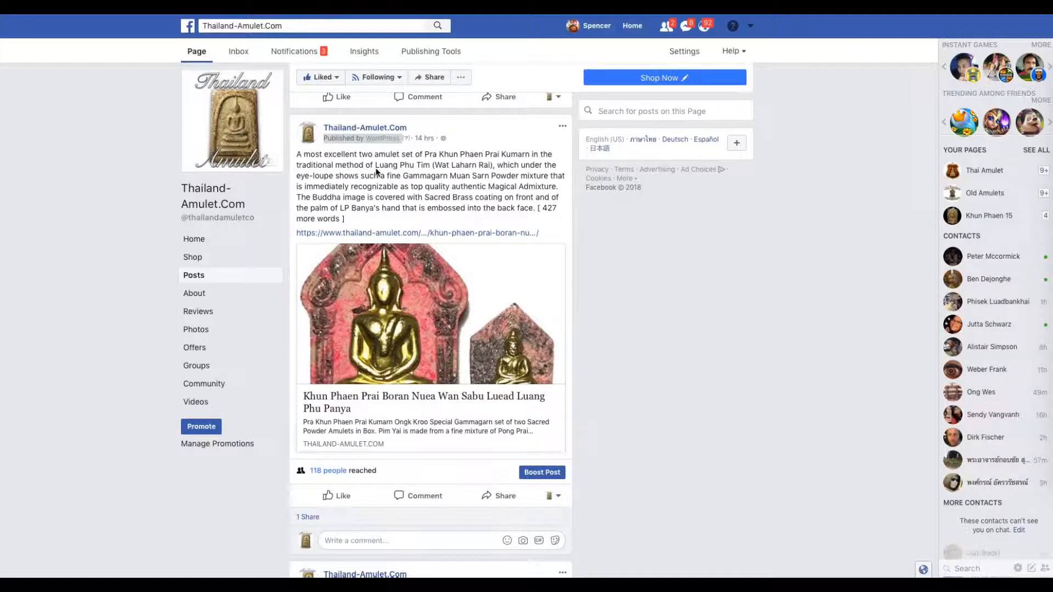
pyautogui.scroll(-20, 377, 172)
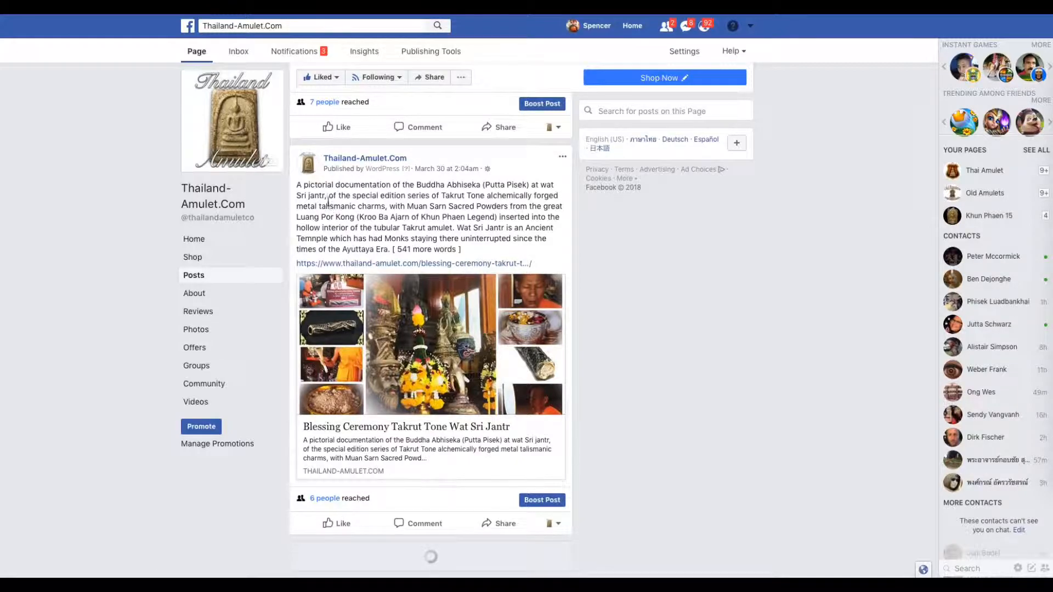
pyautogui.click(325, 169)
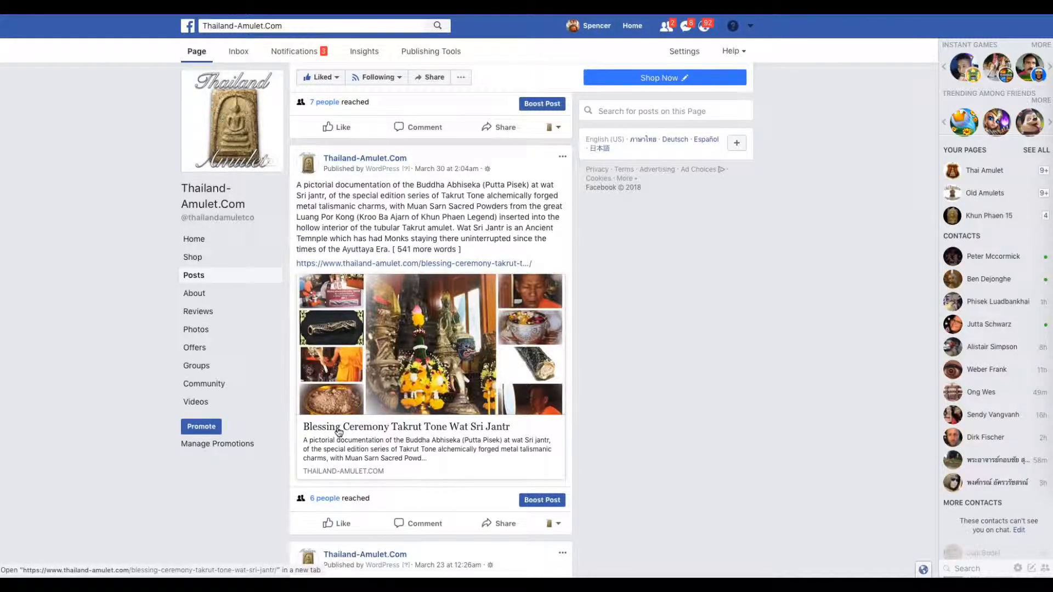
pyautogui.scroll(15, 339, 430)
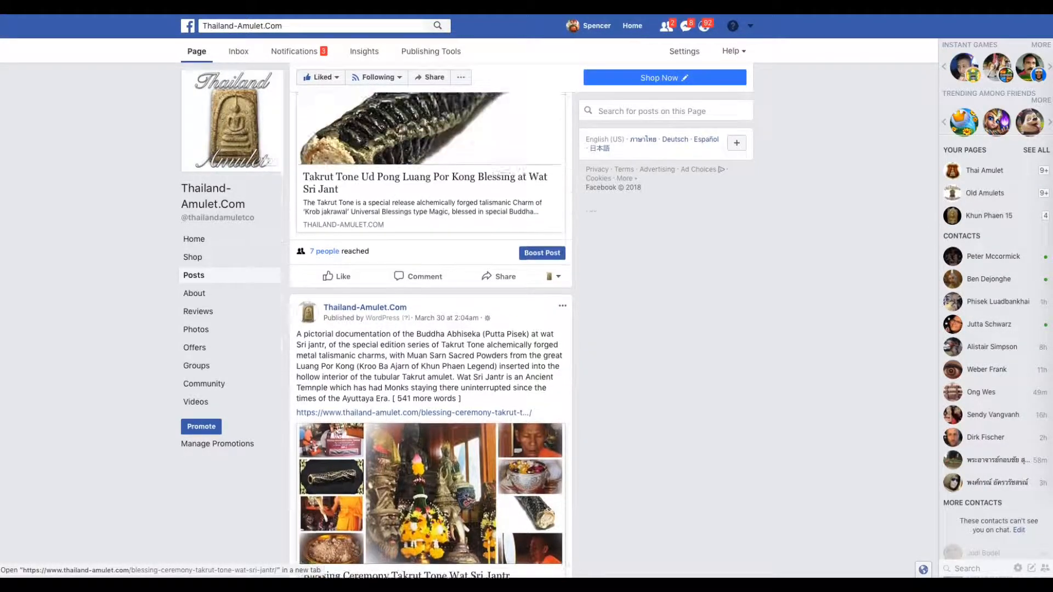
pyautogui.scroll(8, 339, 430)
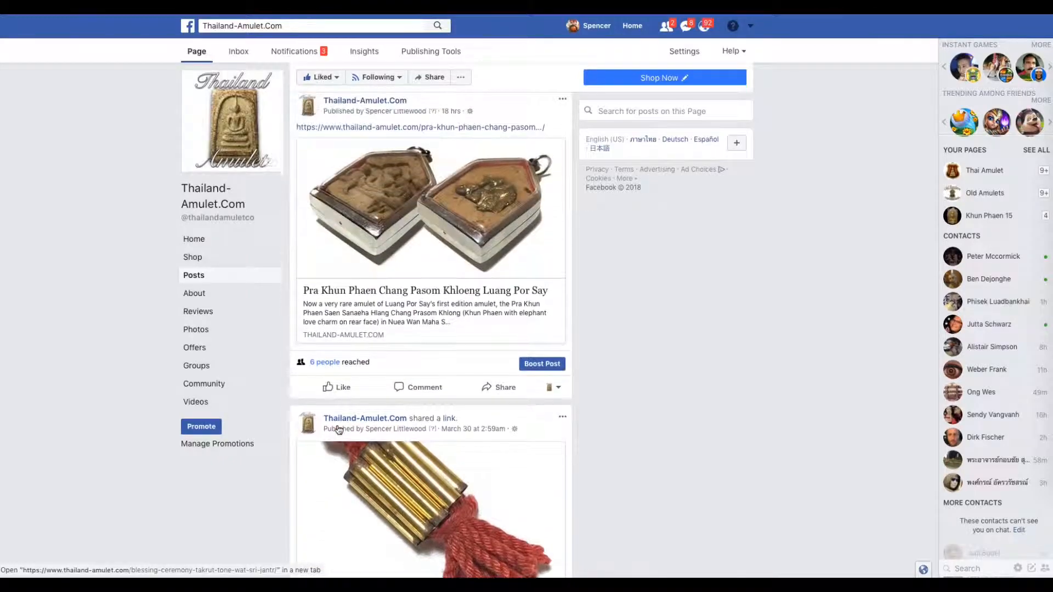
pyautogui.scroll(3, 338, 426)
pyautogui.scroll(6, 338, 425)
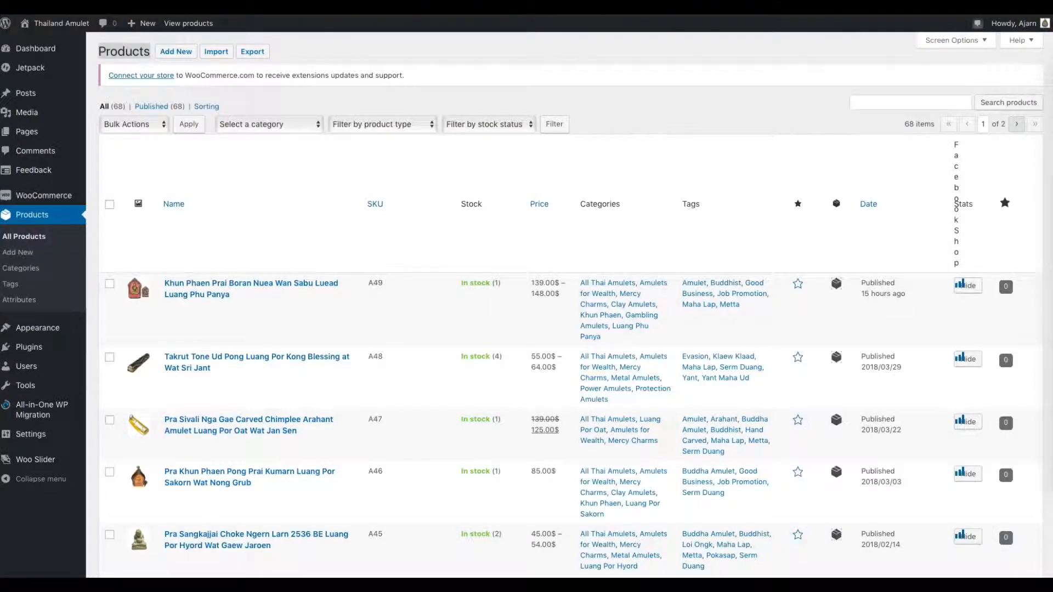
# Step: Switch to the store's WordPress admin and open the social media account connections from Jetpack's Sharing settings
pyautogui.moveTo(55, 68)
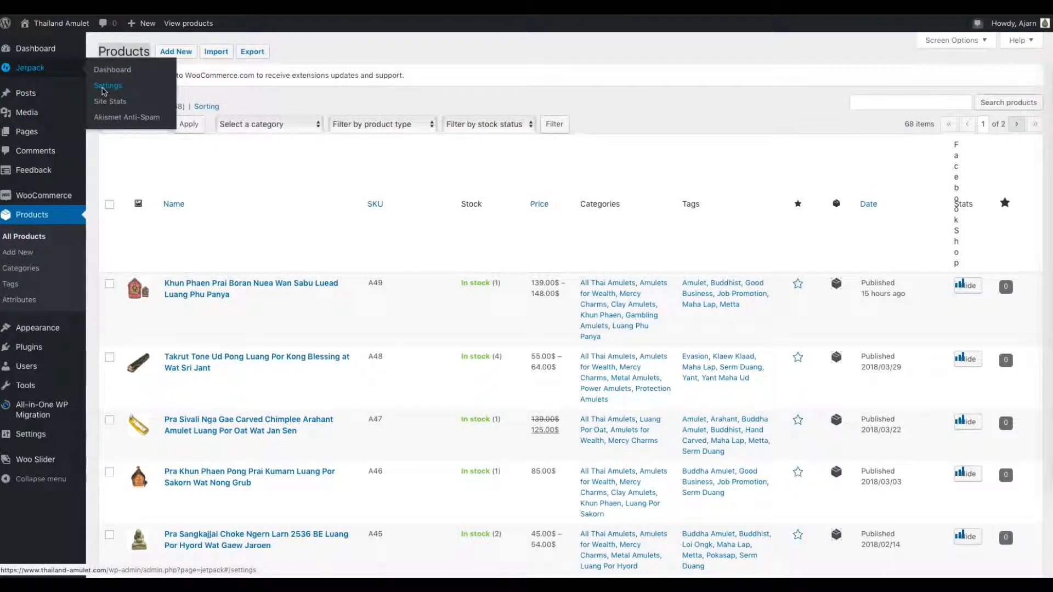
pyautogui.click(102, 91)
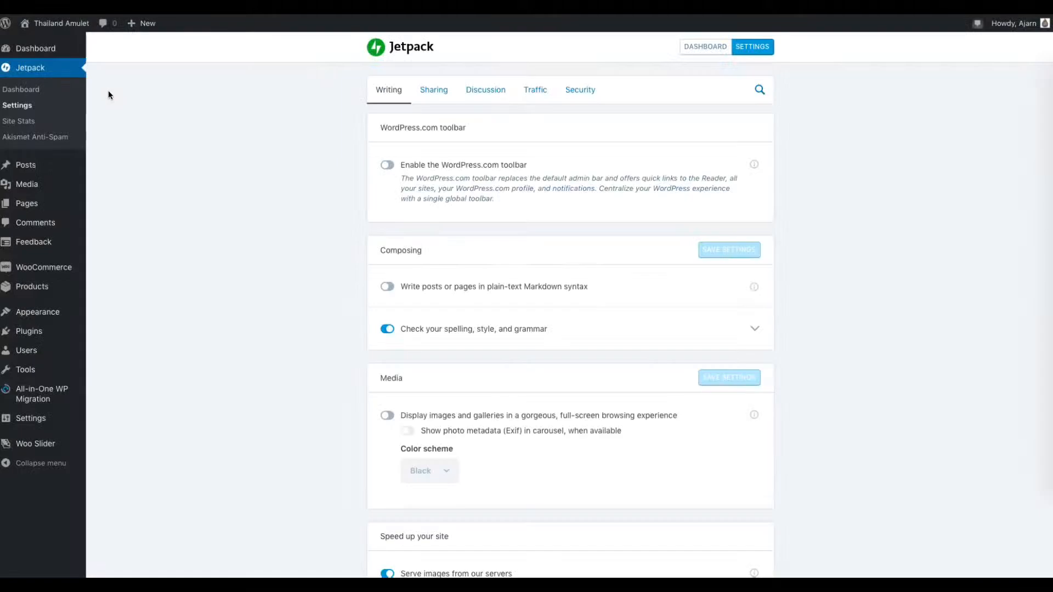
pyautogui.click(435, 92)
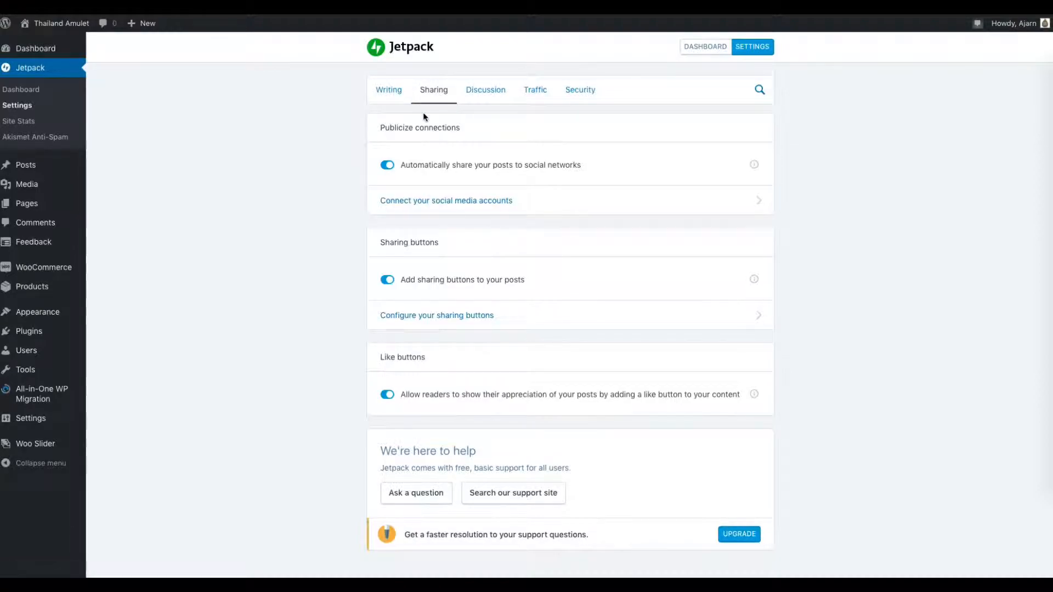
pyautogui.click(434, 206)
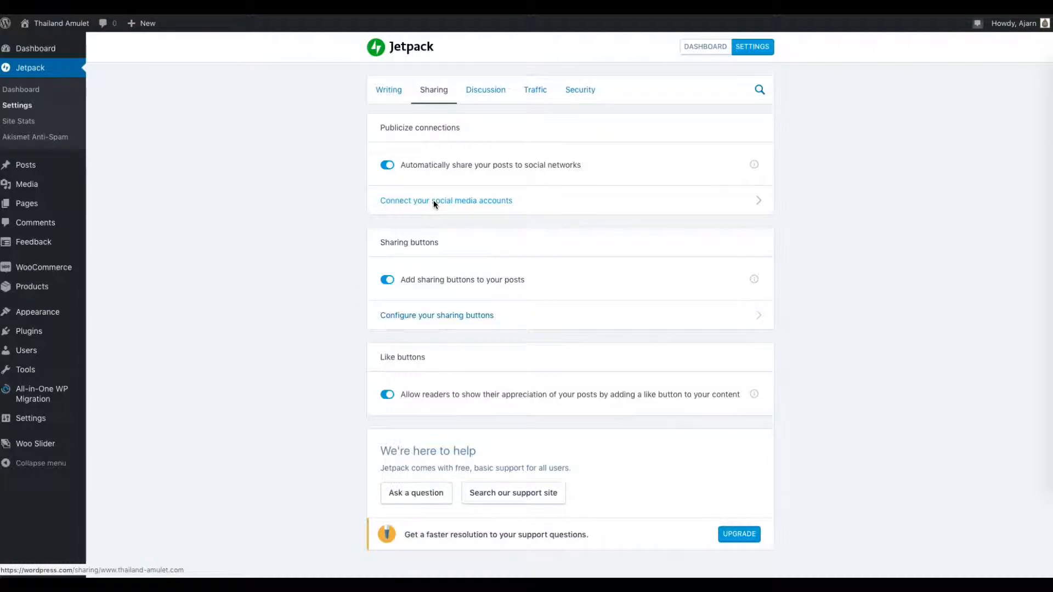
pyautogui.click(445, 206)
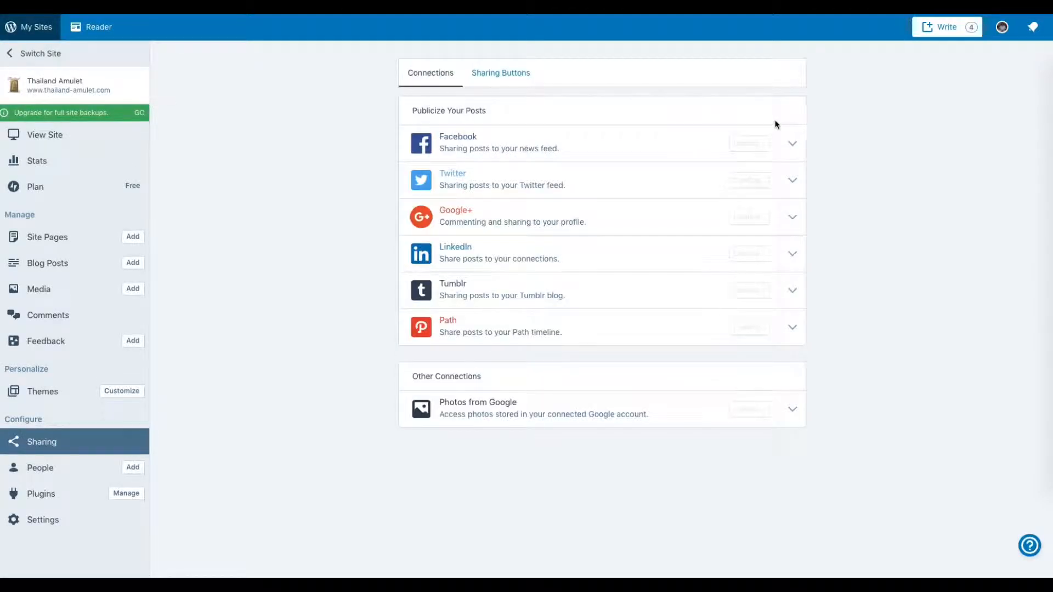
# Step: Expand the Facebook, Twitter and Google+ connections to view the accounts that posts are publicized to
pyautogui.click(793, 148)
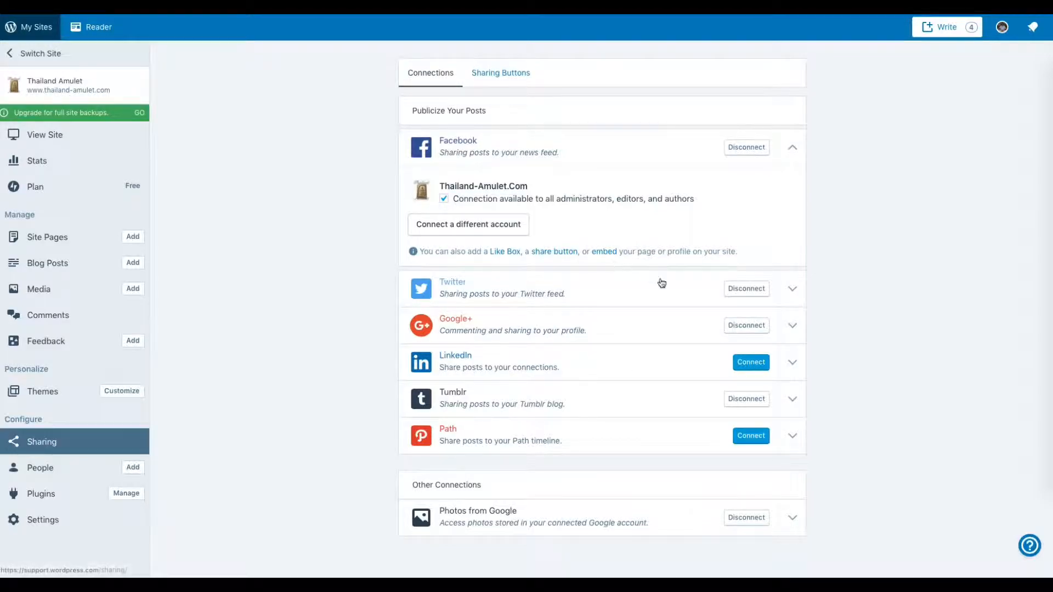
pyautogui.click(793, 291)
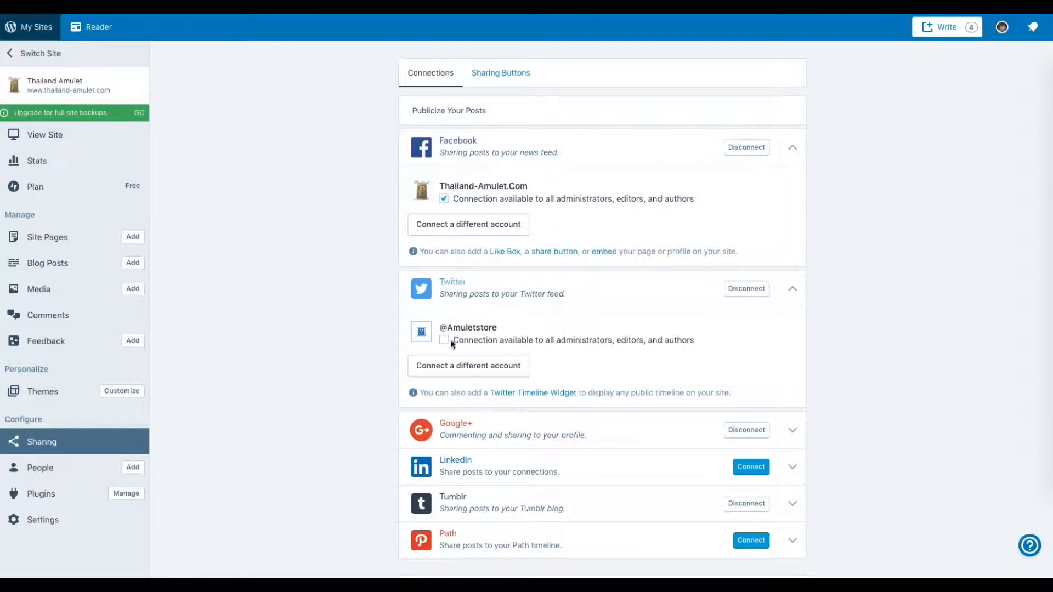
pyautogui.scroll(-2, 784, 351)
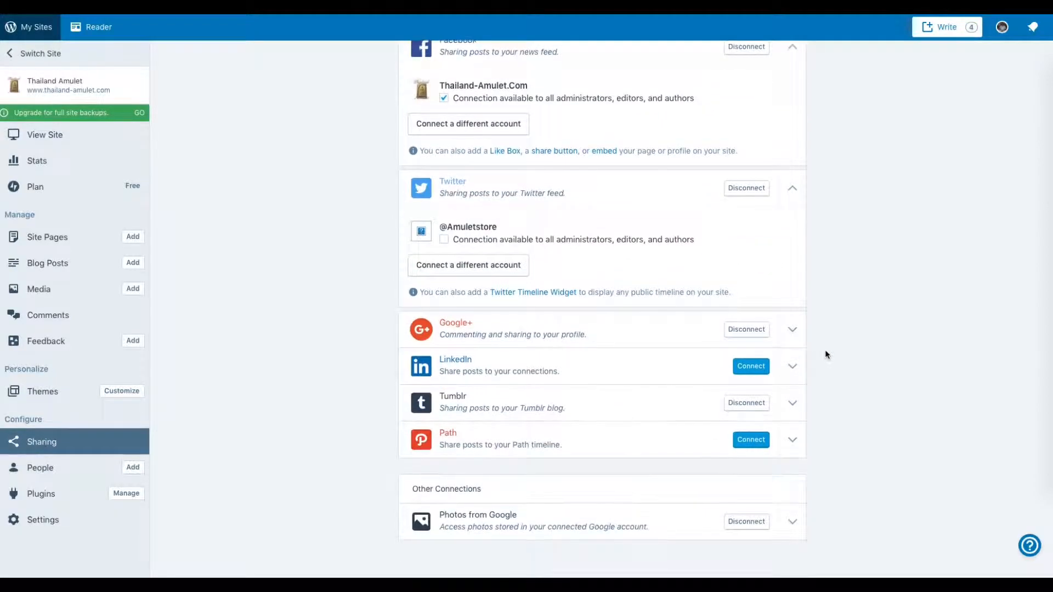
pyautogui.click(794, 332)
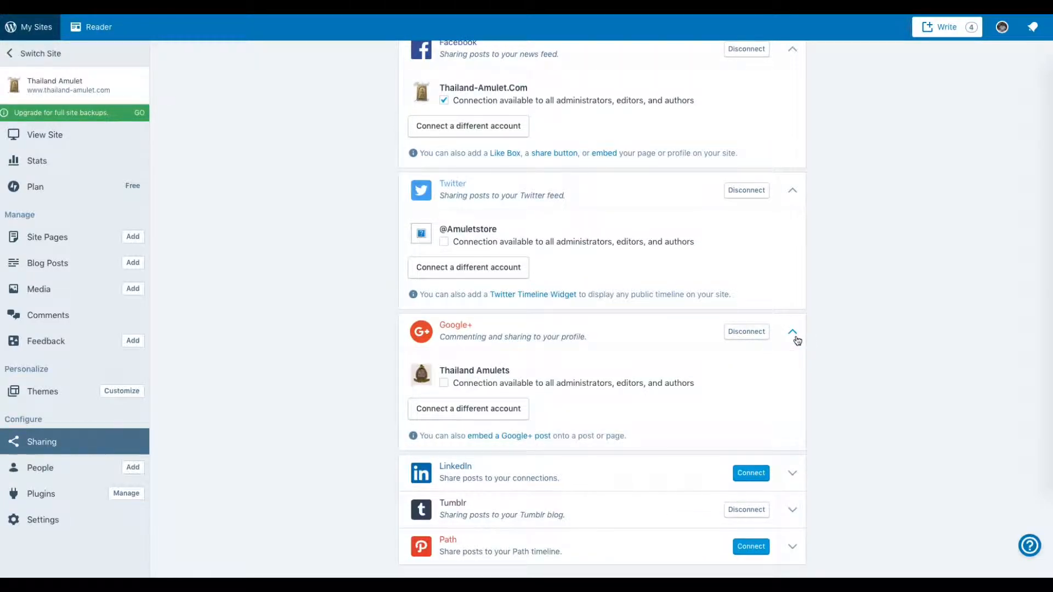
pyautogui.scroll(-2, 797, 340)
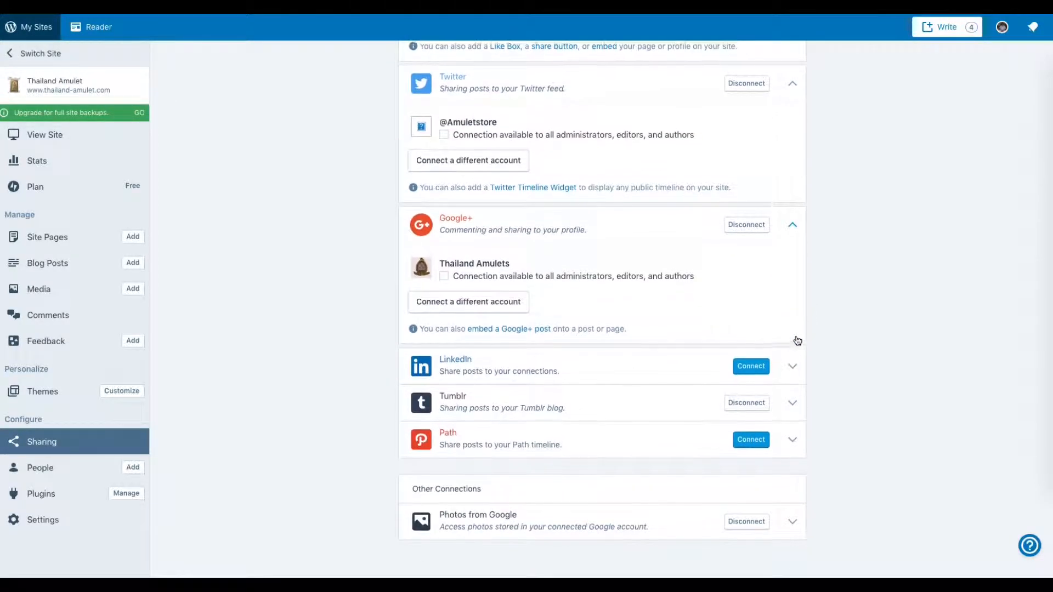
# Step: Expand the Tumblr and Photos from Google connections to view their linked accounts
pyautogui.click(793, 408)
pyautogui.scroll(-2, 792, 410)
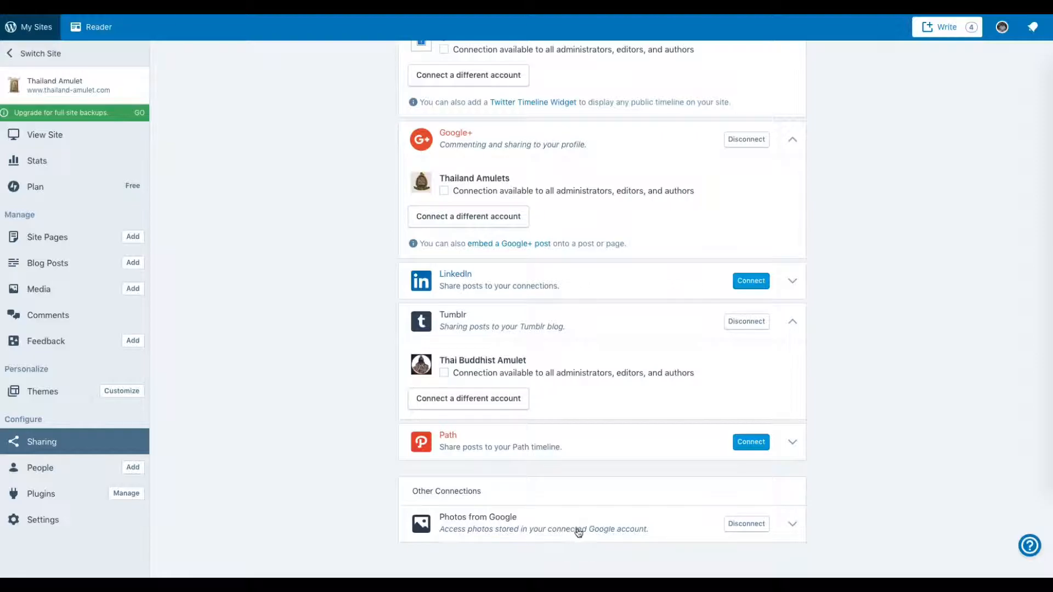
pyautogui.click(793, 524)
pyautogui.scroll(-1, 795, 525)
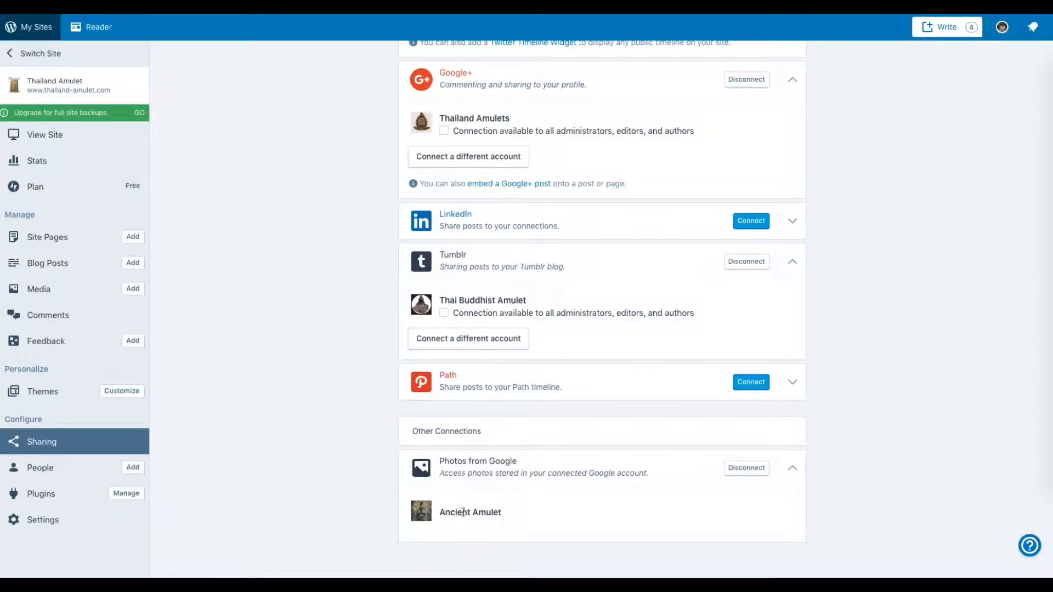
pyautogui.scroll(6, 450, 461)
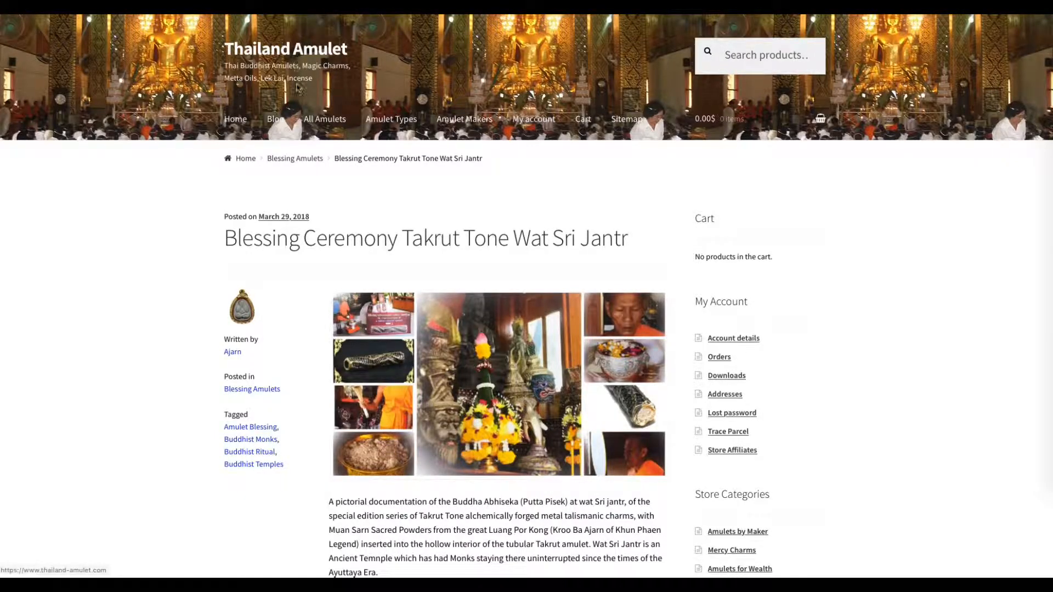
# Step: On the store website, view the blog and browse the product listing on the All Amulets page
pyautogui.scroll(-1, 373, 190)
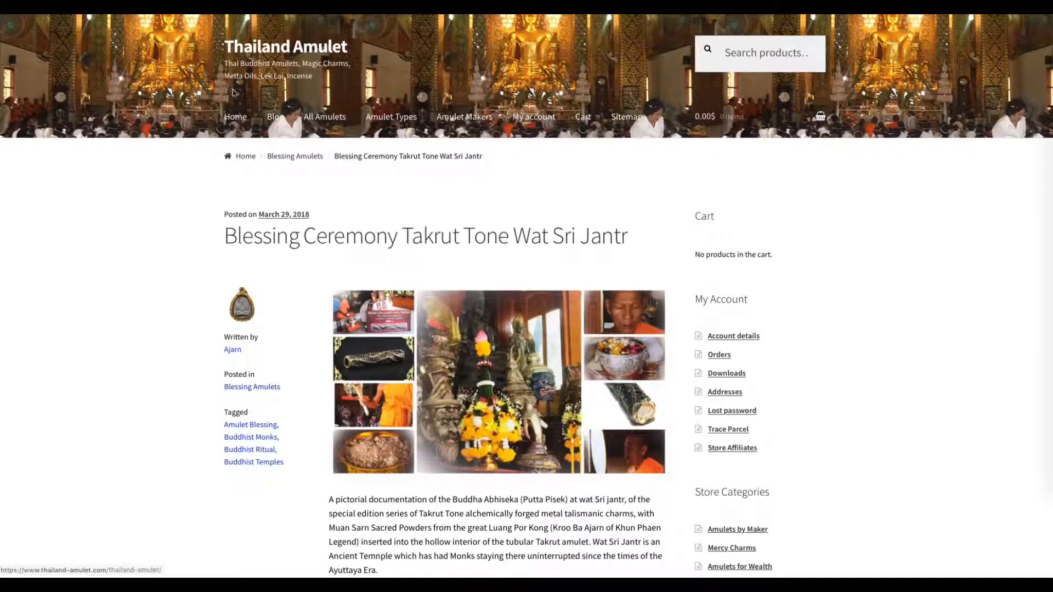
pyautogui.click(269, 119)
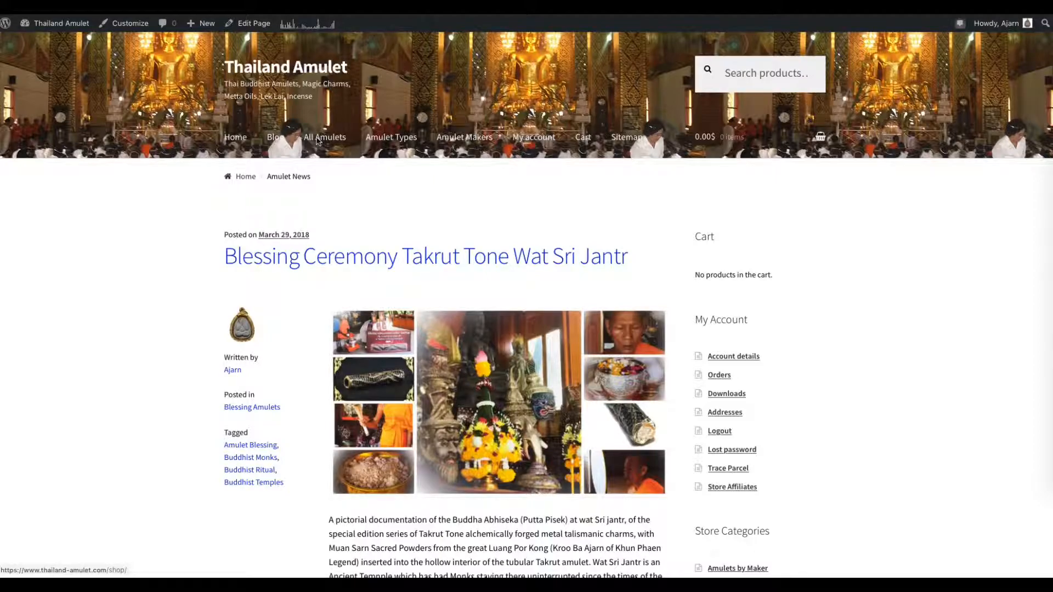
pyautogui.click(318, 138)
pyautogui.scroll(-4, 220, 245)
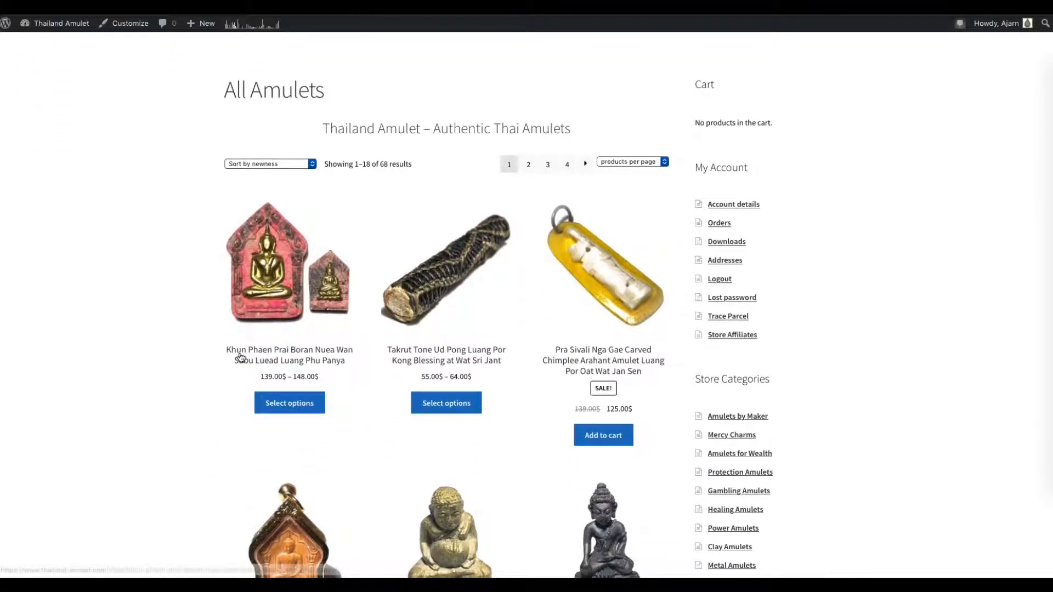
pyautogui.scroll(-1, 505, 361)
pyautogui.scroll(-3, 505, 361)
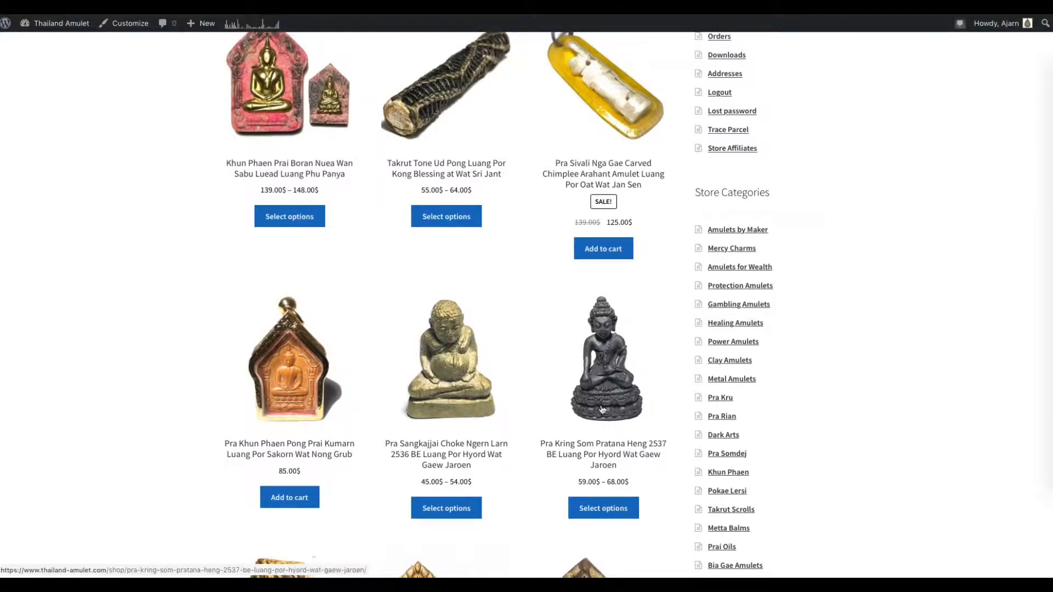
pyautogui.scroll(-8, 588, 409)
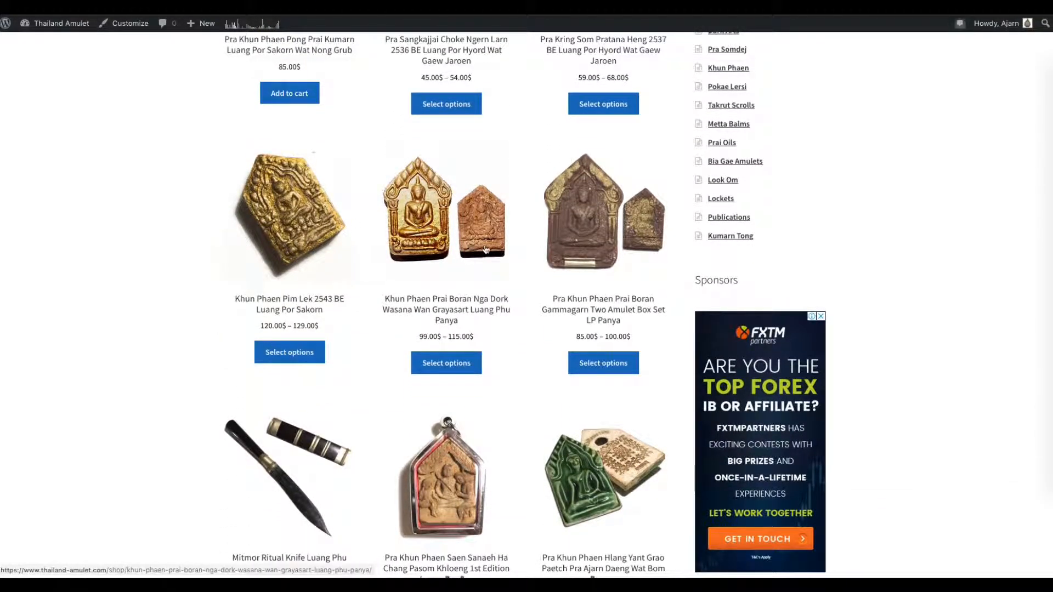
pyautogui.scroll(15, 620, 305)
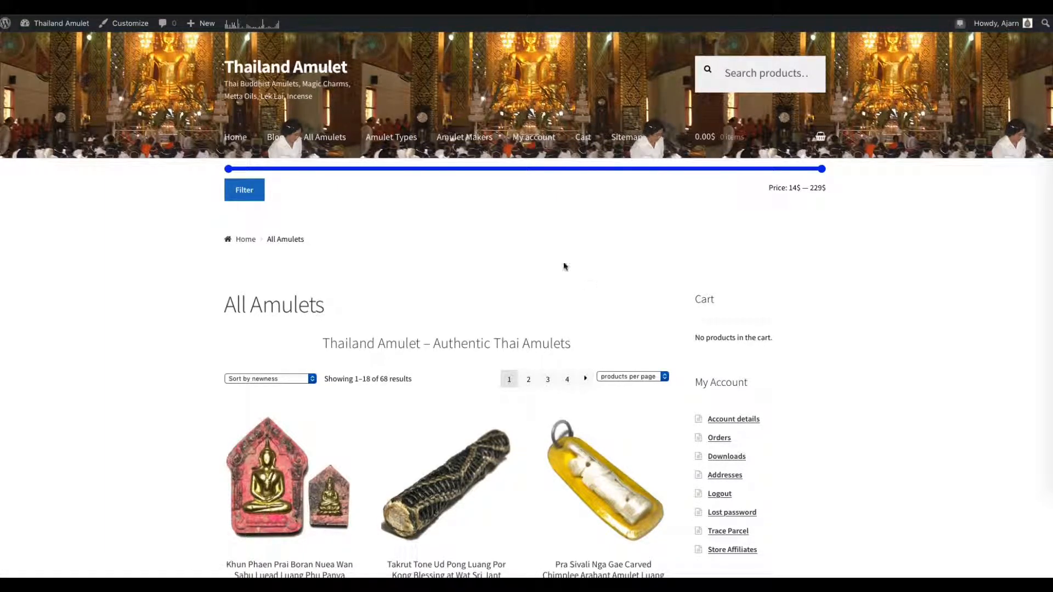
# Step: Open the Jetpack Site Stats and review the referrers and the search engine terms for yesterday and today
pyautogui.click(249, 32)
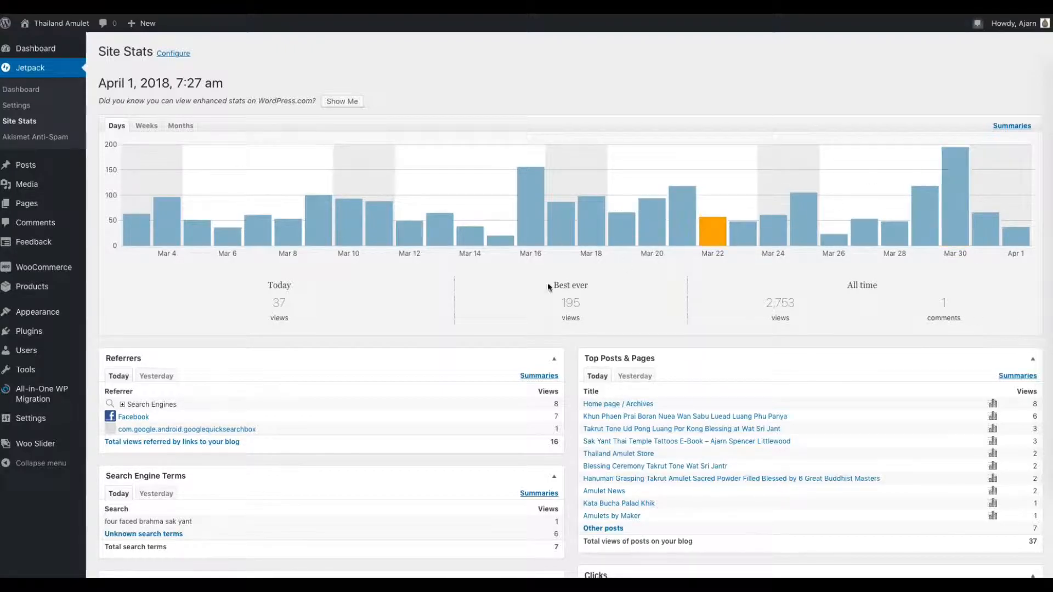
pyautogui.scroll(-2, 422, 322)
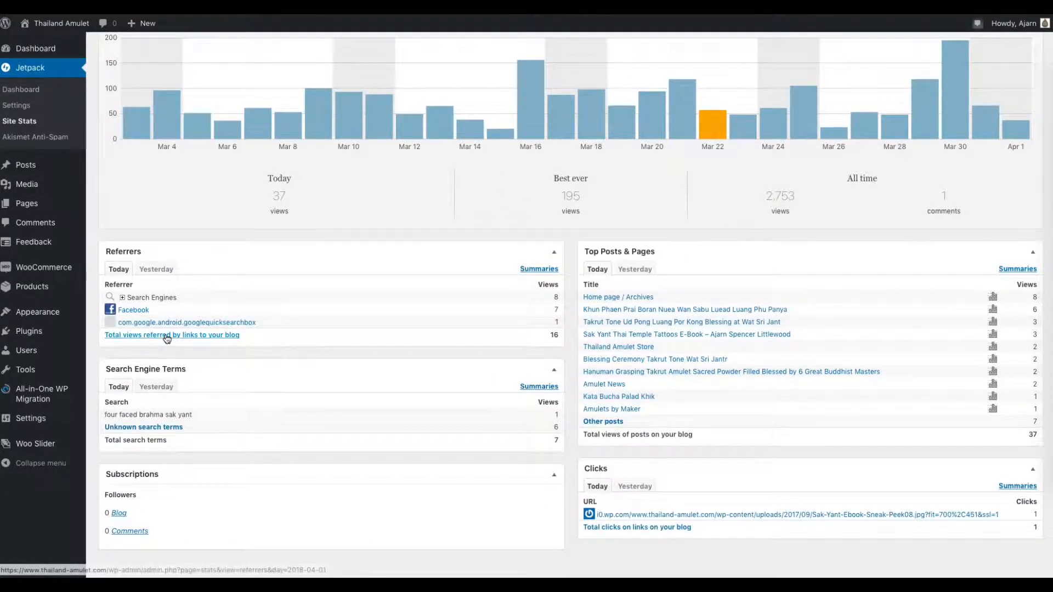
pyautogui.scroll(-1, 680, 416)
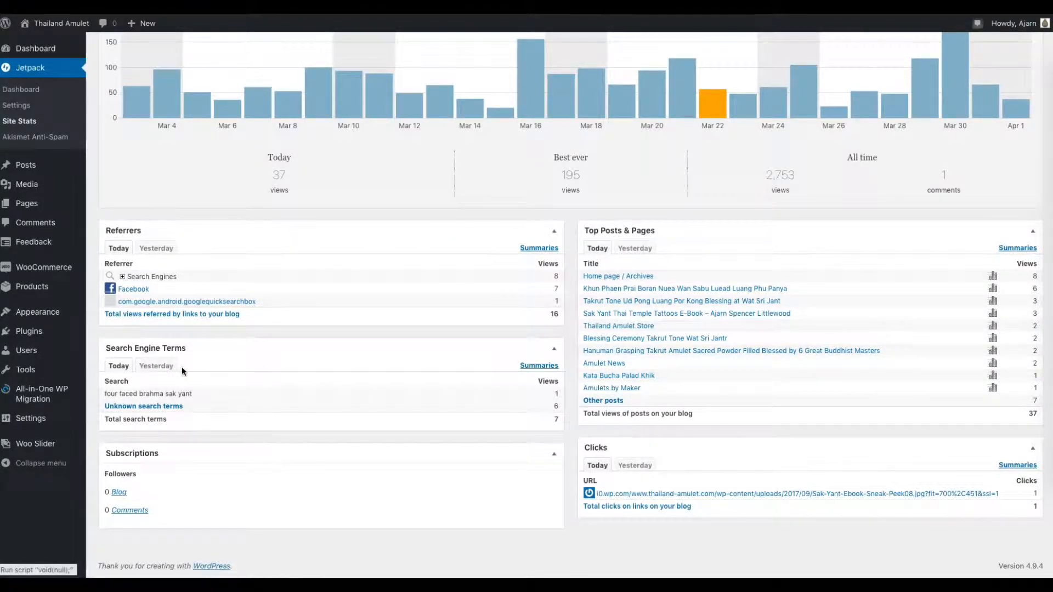
pyautogui.click(142, 368)
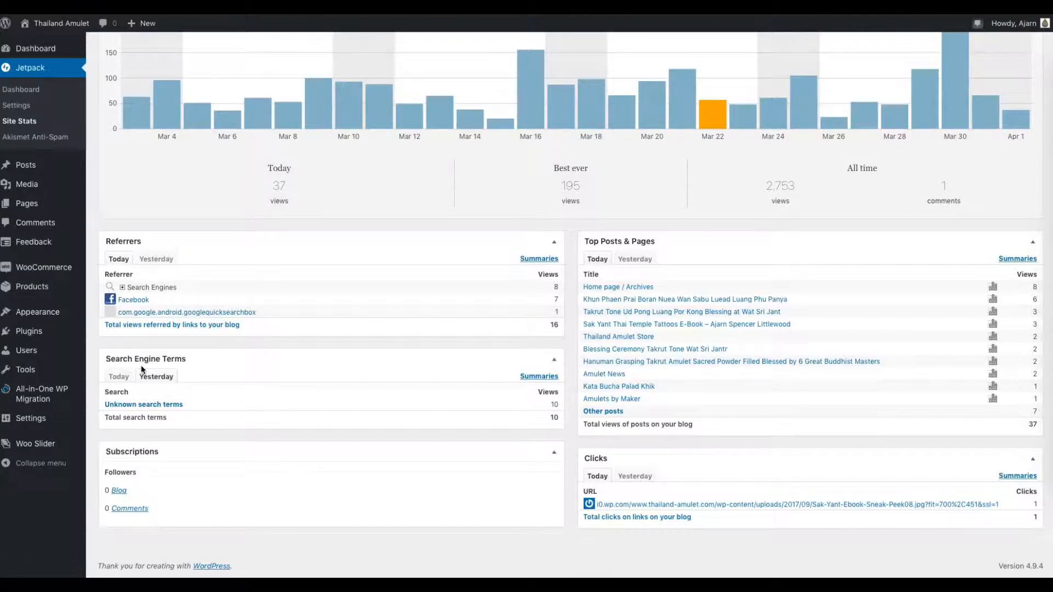
pyautogui.click(115, 375)
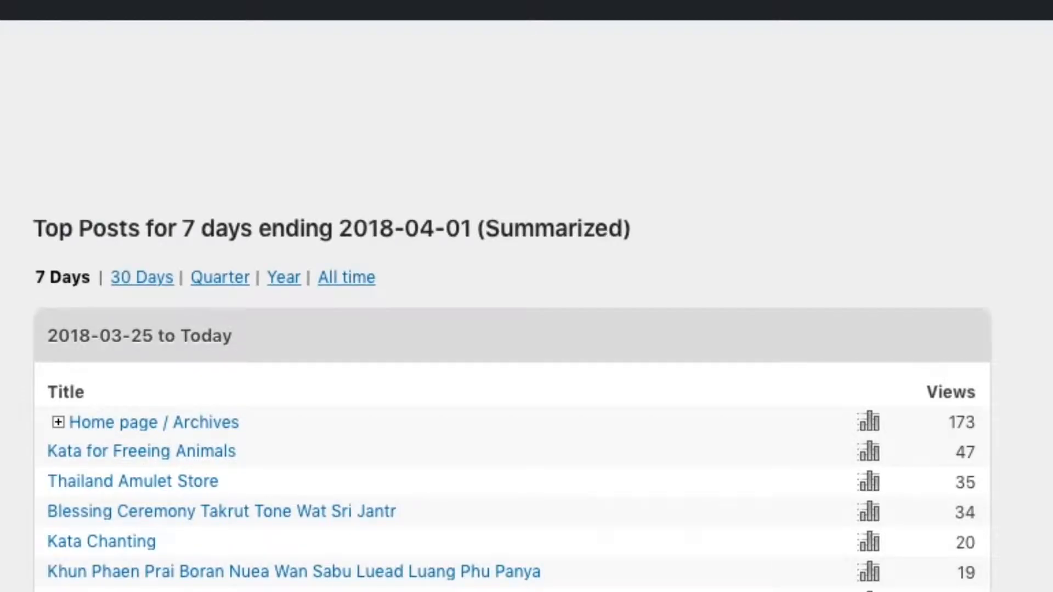
# Step: Look through the summarized Top Posts list for the 7 days ending 2018-04-01
pyautogui.scroll(-5, 512, 397)
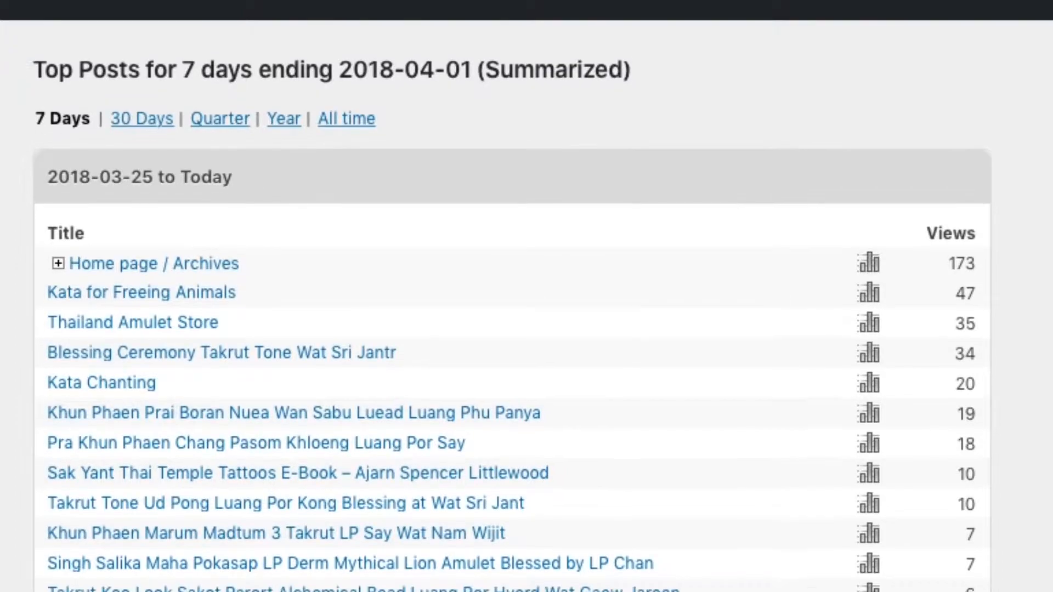
pyautogui.scroll(-3, 512, 318)
pyautogui.scroll(-1, 512, 319)
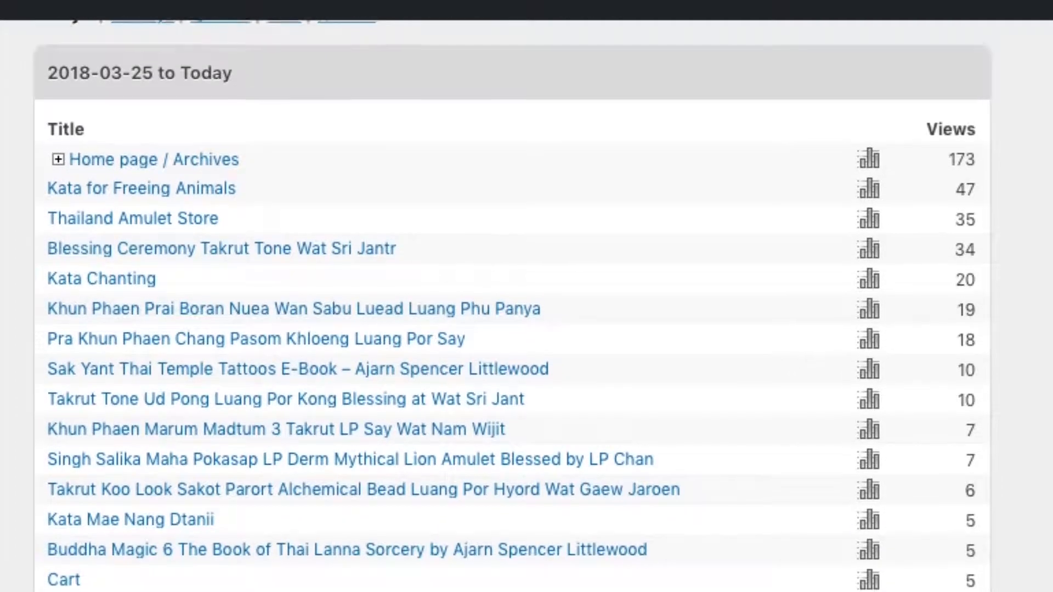
pyautogui.scroll(-1, 512, 319)
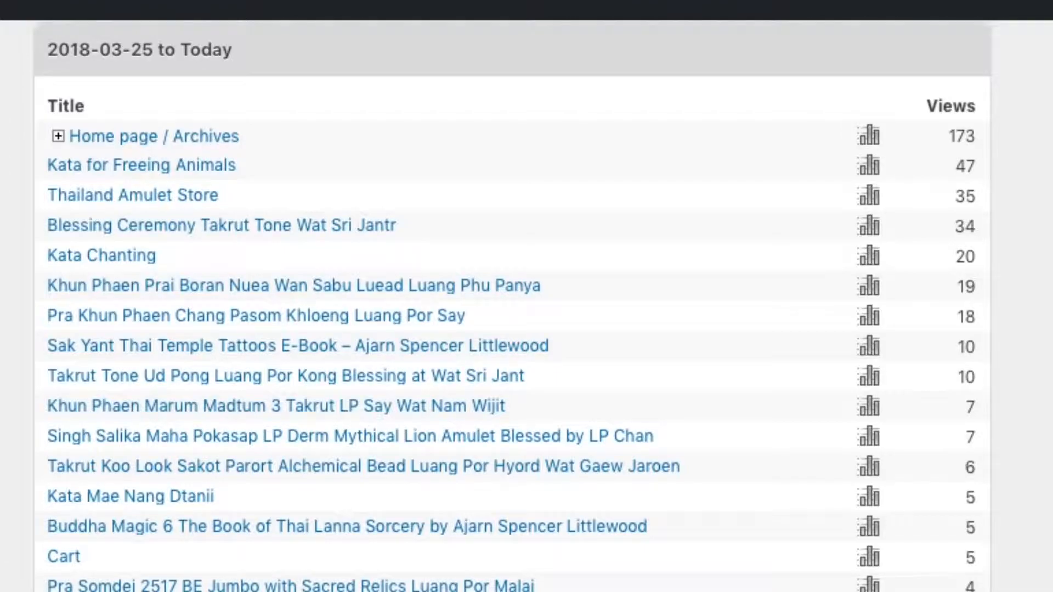
pyautogui.scroll(-3, 512, 318)
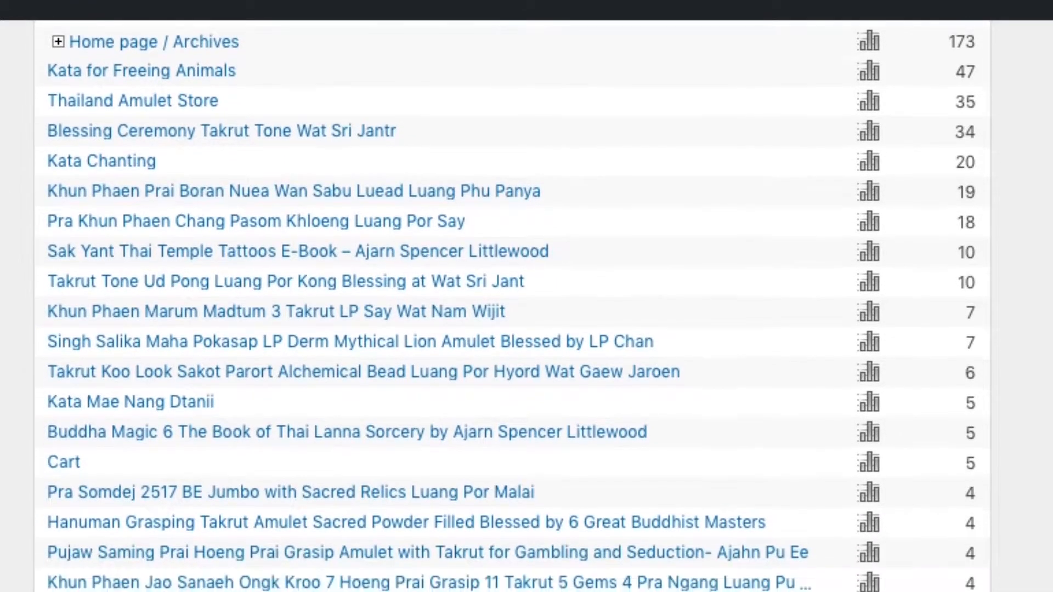
pyautogui.scroll(-6, 512, 318)
pyautogui.scroll(-17, 512, 319)
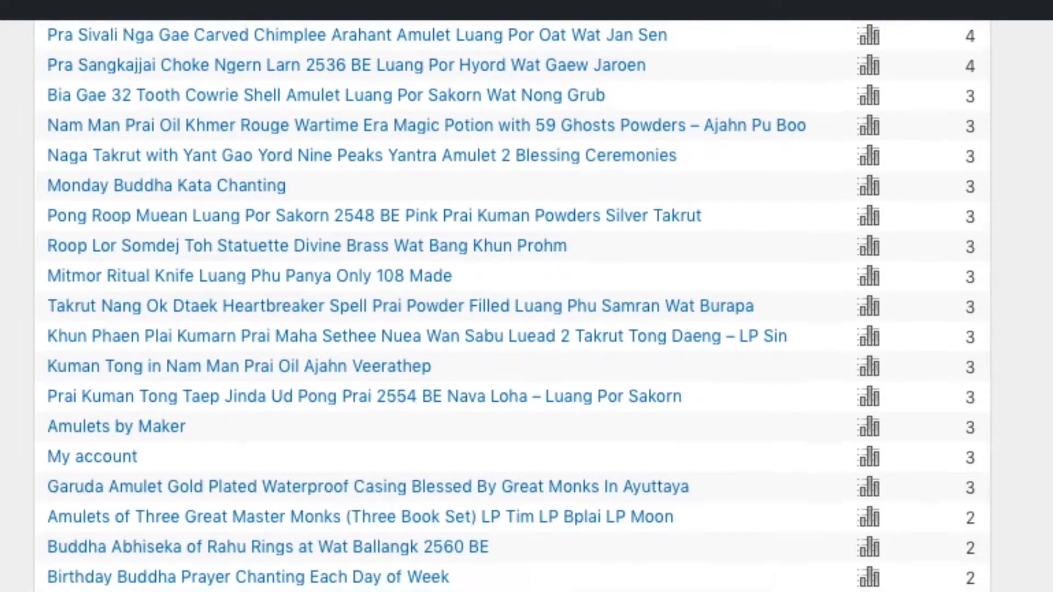
# Step: Look through the rest of the Top Posts list and review the Site Stats, Security and Connections sections of the Jetpack dashboard
pyautogui.scroll(-16, 512, 318)
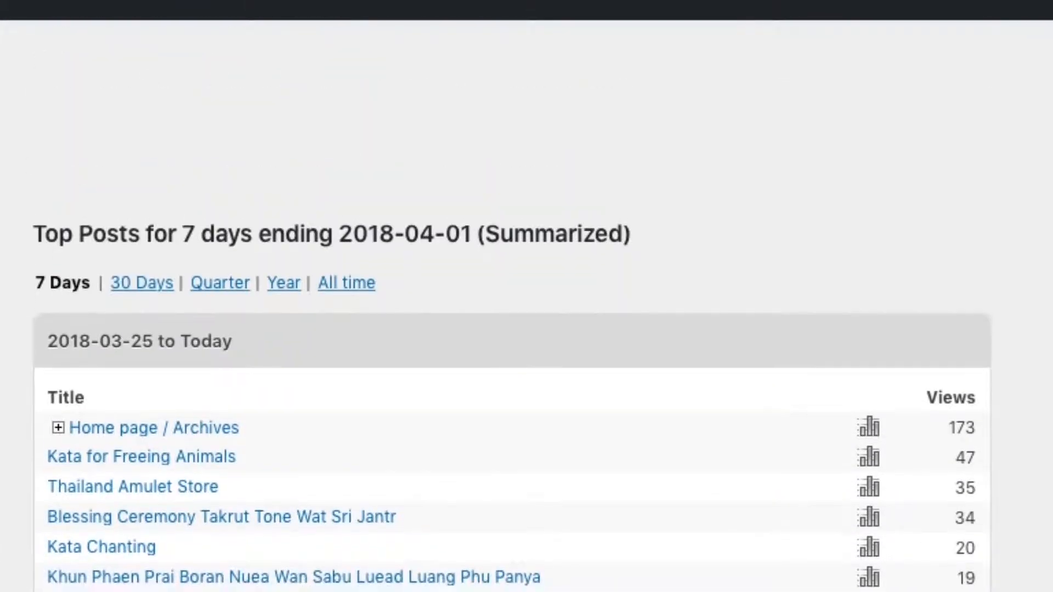
pyautogui.scroll(2, 511, 318)
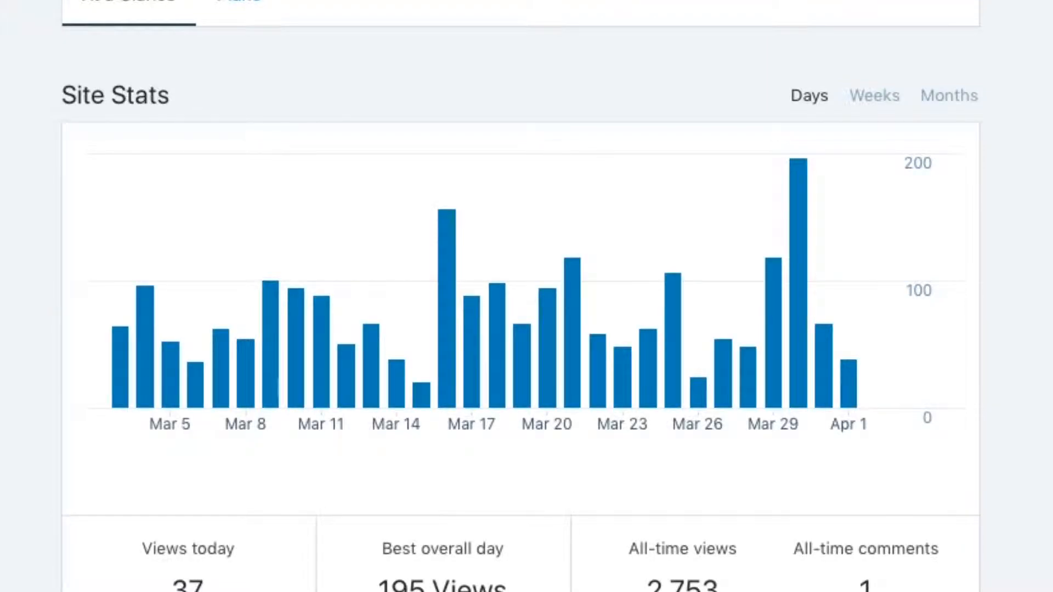
pyautogui.scroll(-8, 521, 296)
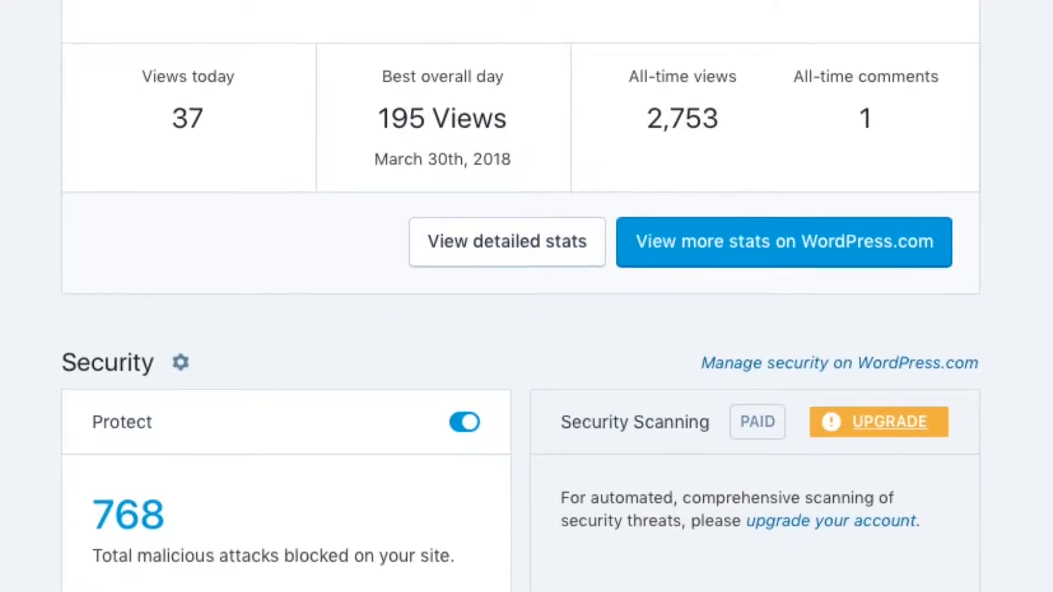
pyautogui.scroll(-12, 521, 296)
pyautogui.scroll(-10, 521, 297)
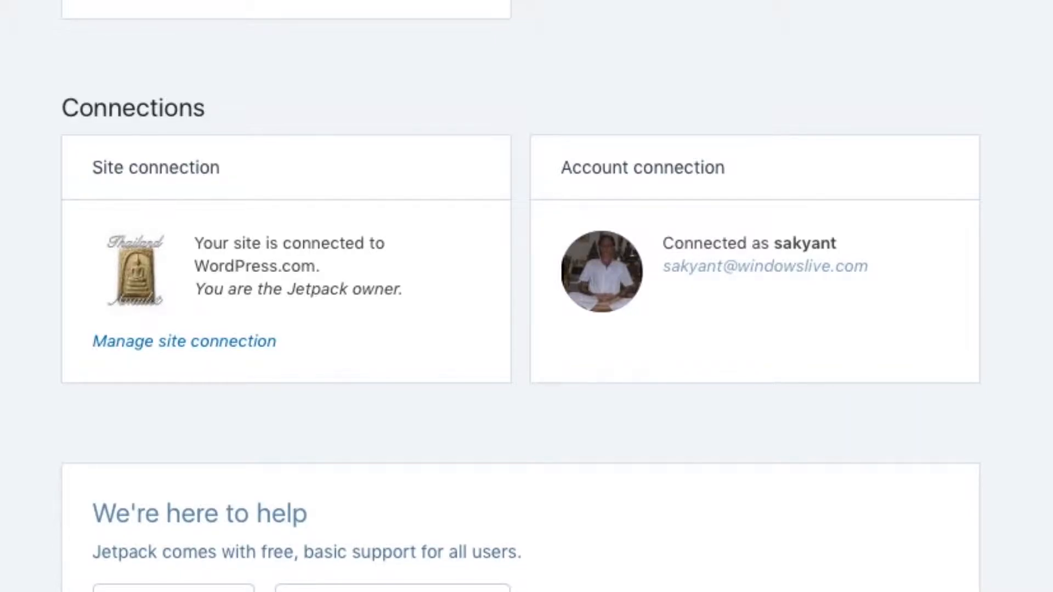
pyautogui.scroll(10, 521, 296)
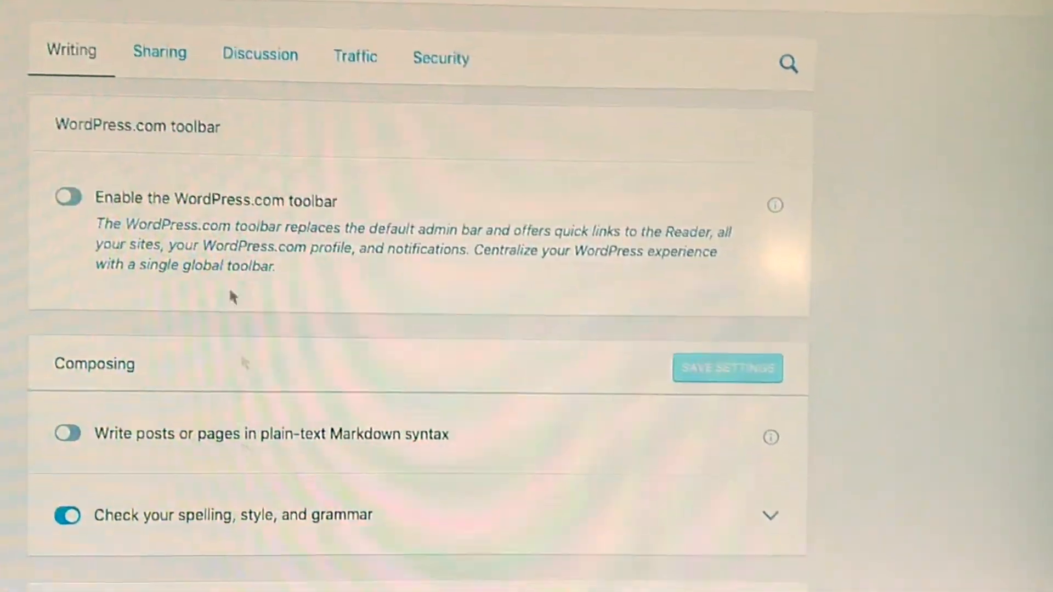
# Step: Open the social media account connections from the Jetpack Sharing settings and expand the Facebook connection
pyautogui.click(153, 67)
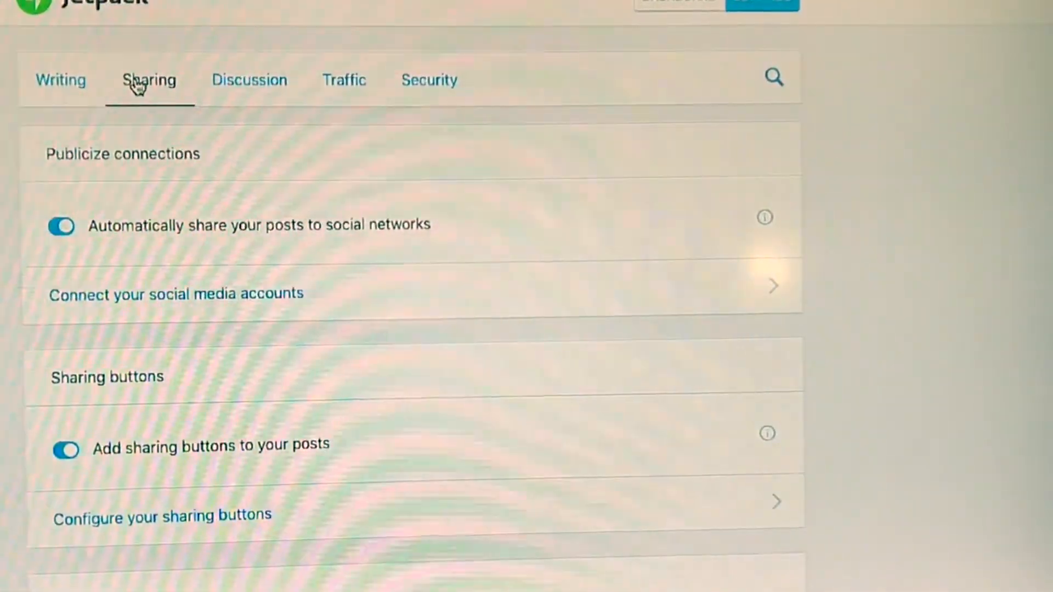
pyautogui.click(163, 287)
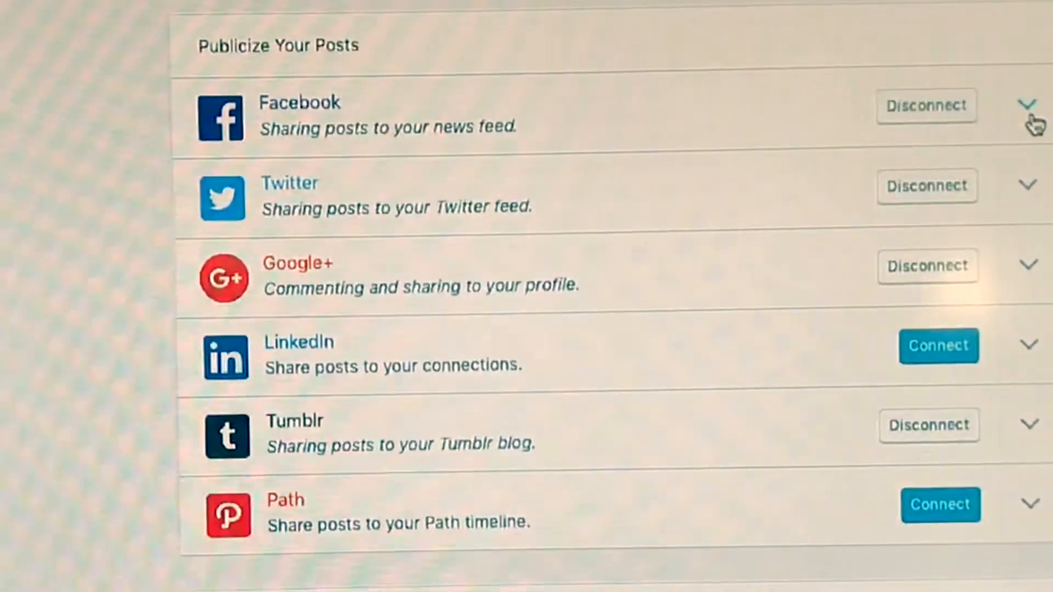
pyautogui.click(1021, 132)
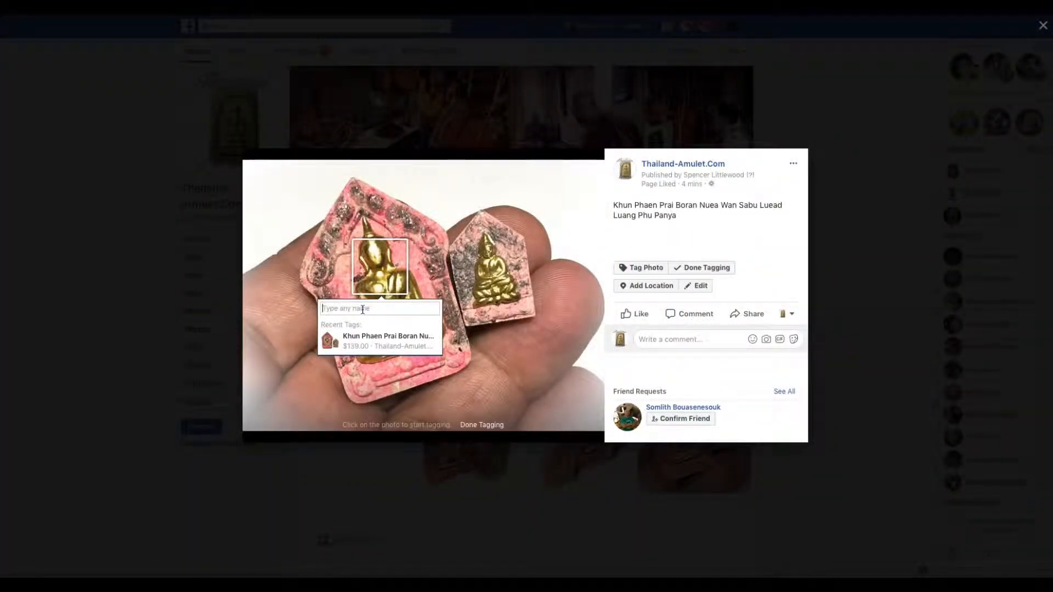
# Step: Search for "khun" and tag Khun Phaen Prai Boran Nuea Wan Sabu Luead Luang Phu Panya on the larger amulet, then finish tagging
pyautogui.write('khun')
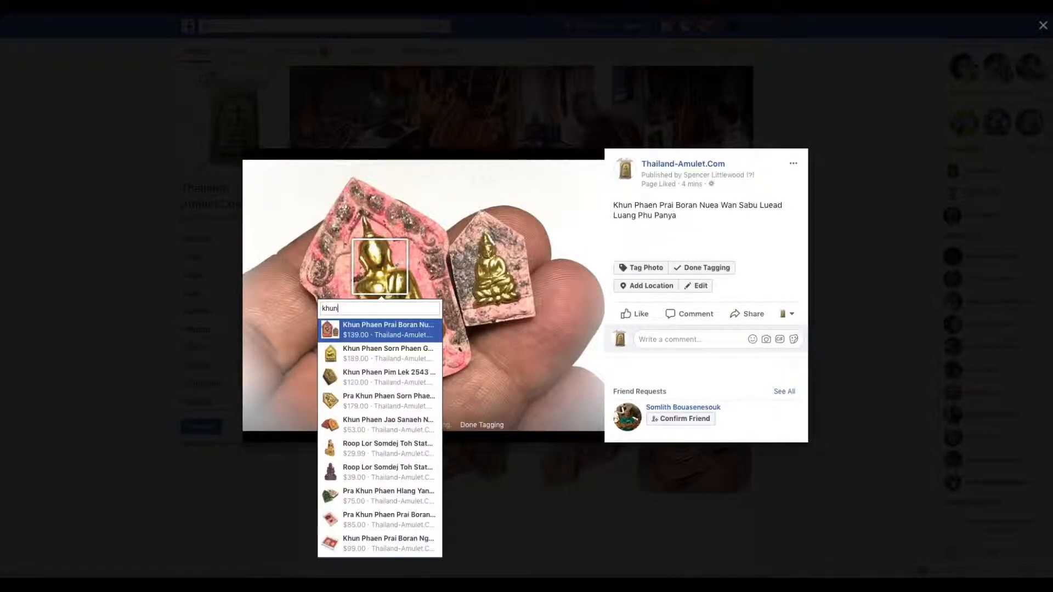
pyautogui.click(367, 337)
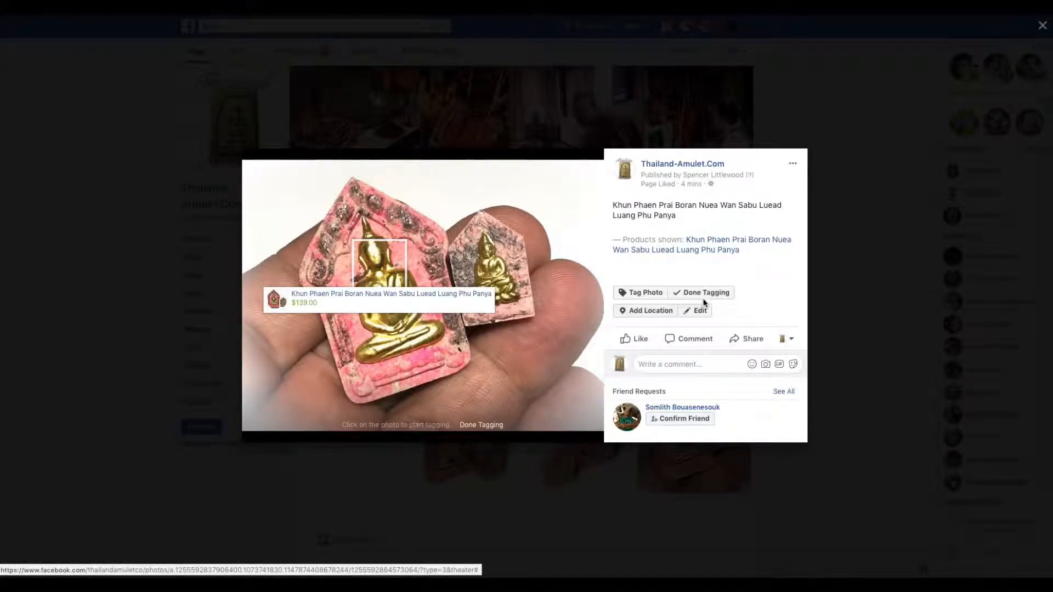
pyautogui.click(705, 294)
# Step: Tag the same Khun Phaen Prai Boran product on the larger amulet in the next photo of the tilted pair held in hand
pyautogui.press('Right')
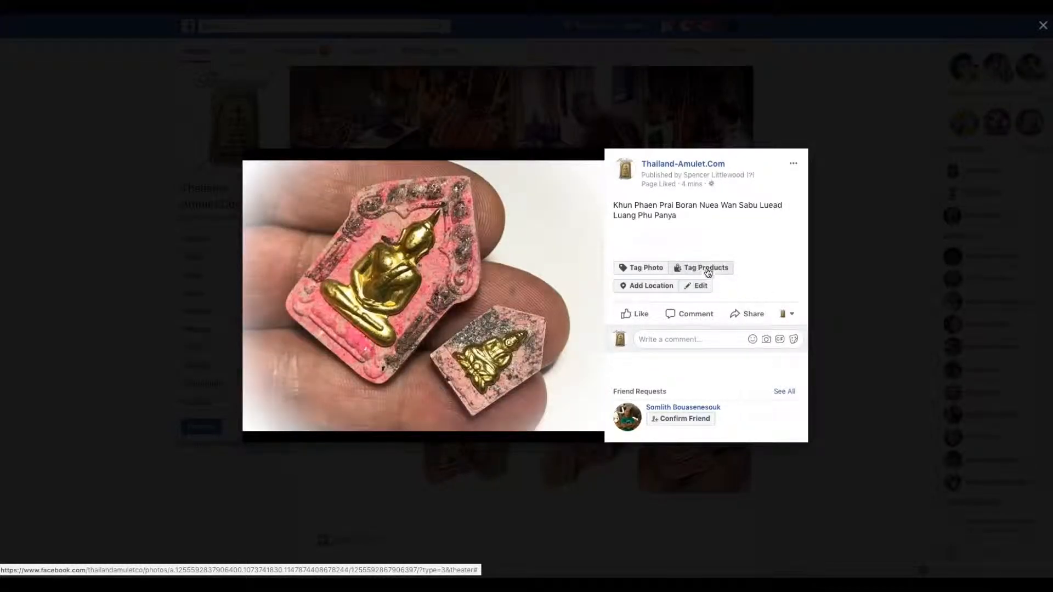
pyautogui.click(707, 269)
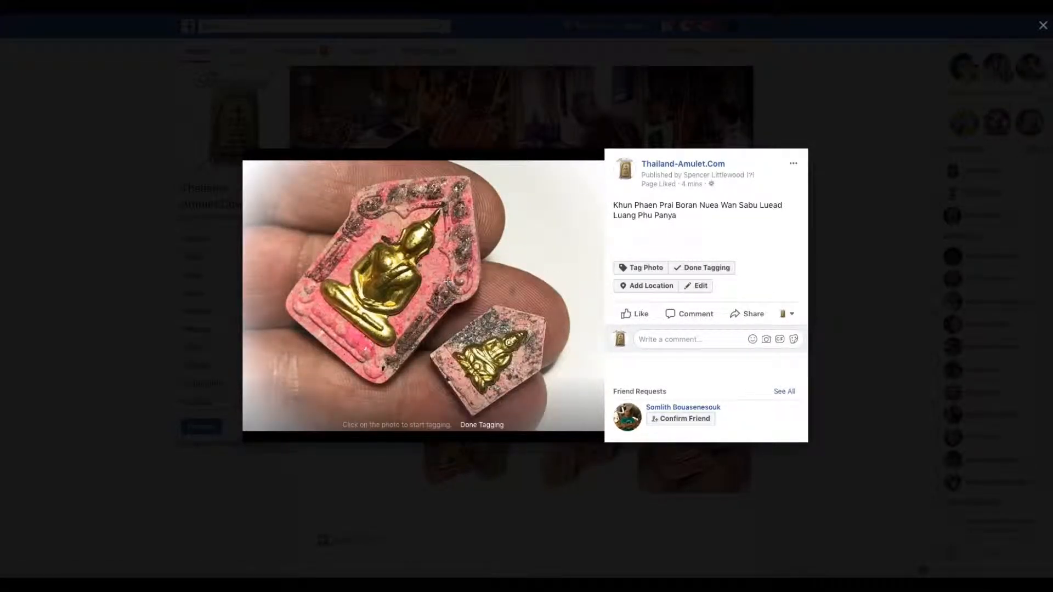
pyautogui.click(409, 264)
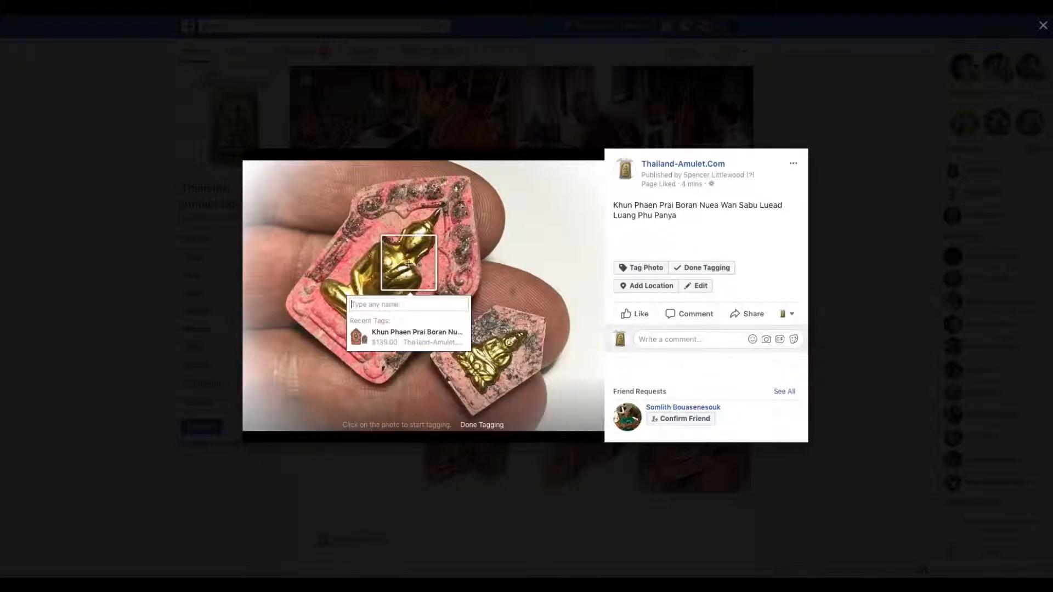
pyautogui.click(393, 345)
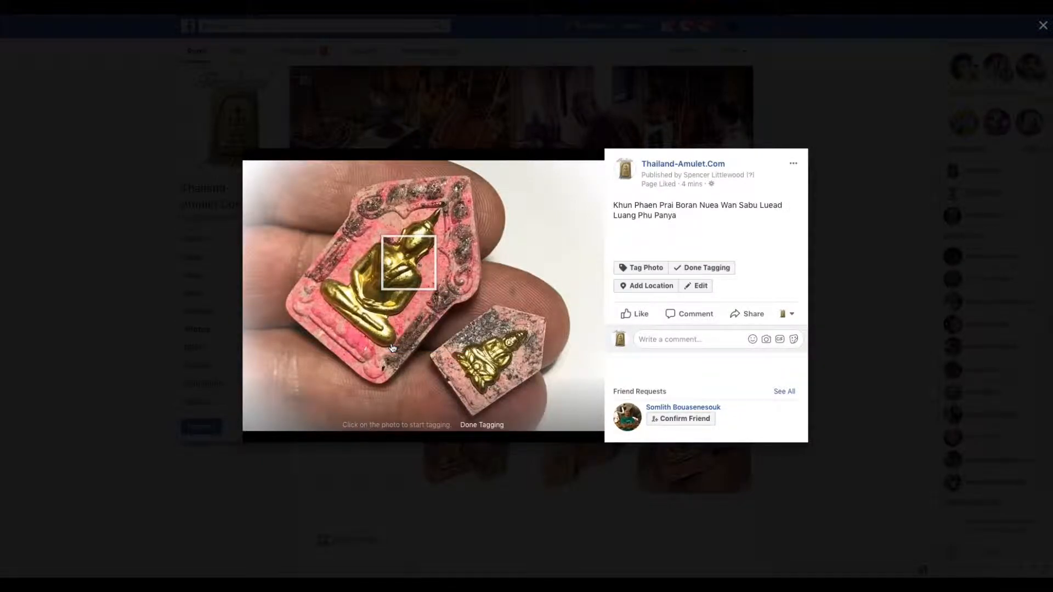
pyautogui.click(704, 294)
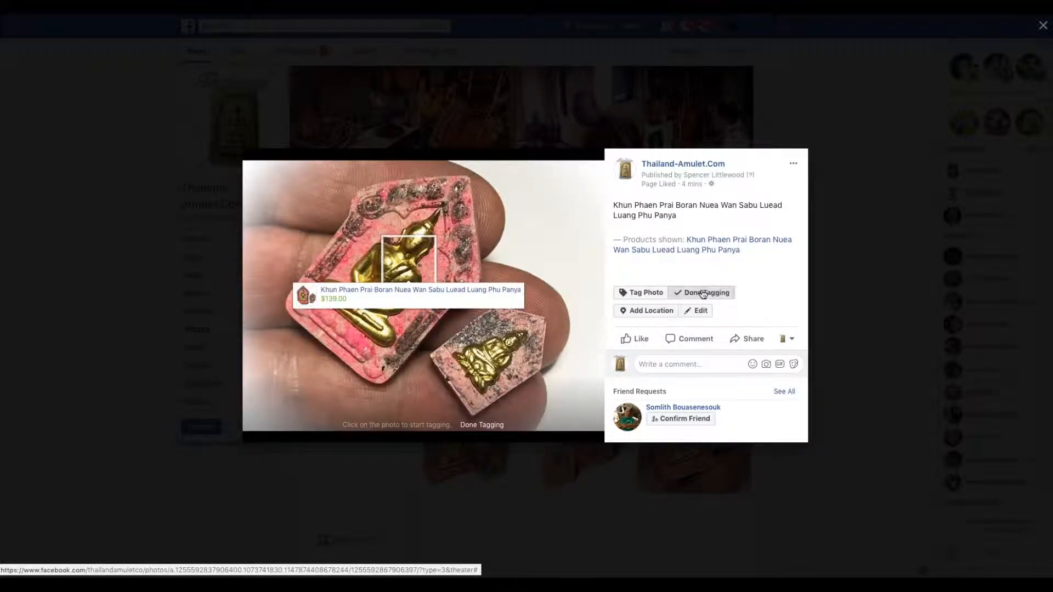
# Step: Tag the Khun Phaen Prai Boran product at the centre of the next photo, the four-part collage with the blue amulet box
pyautogui.click(595, 304)
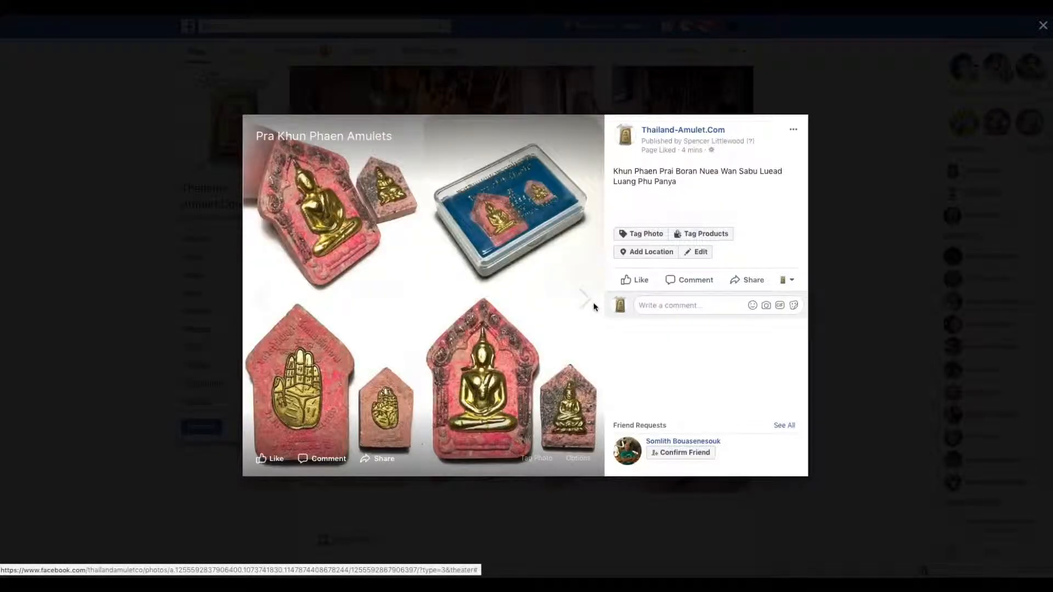
pyautogui.click(692, 236)
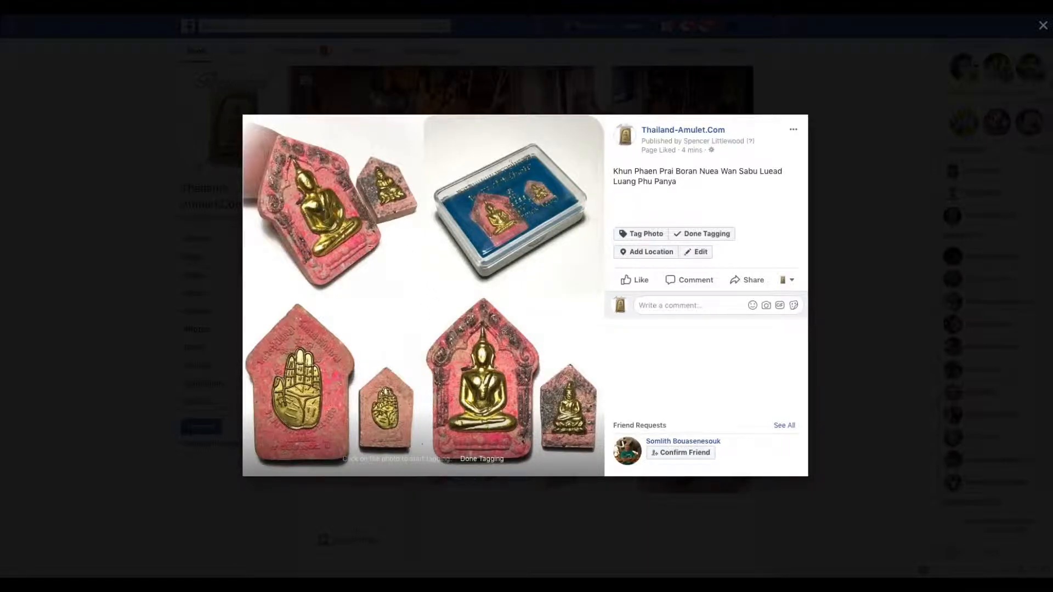
pyautogui.click(424, 289)
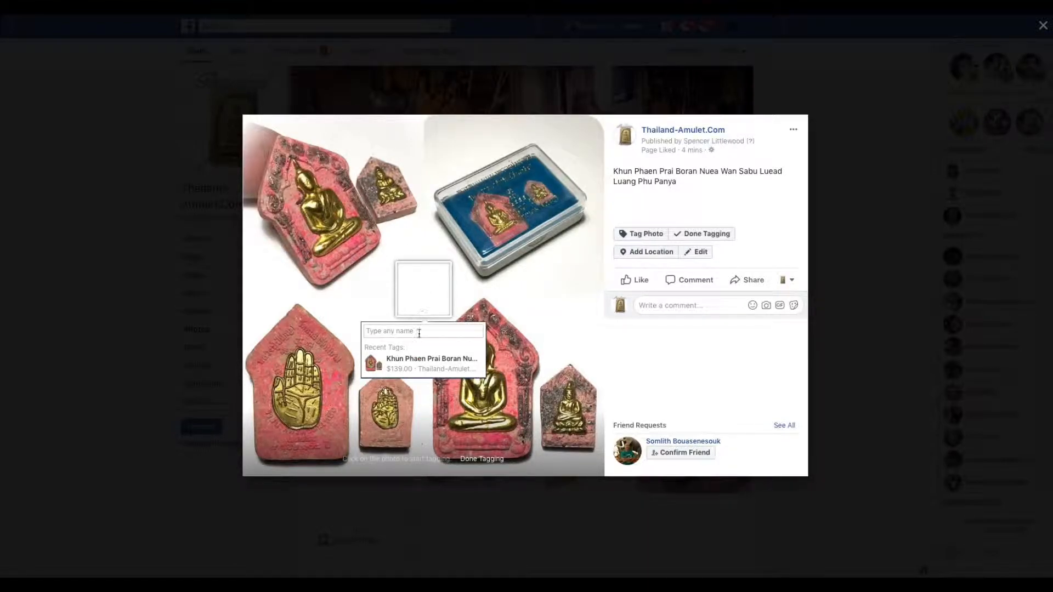
pyautogui.click(430, 363)
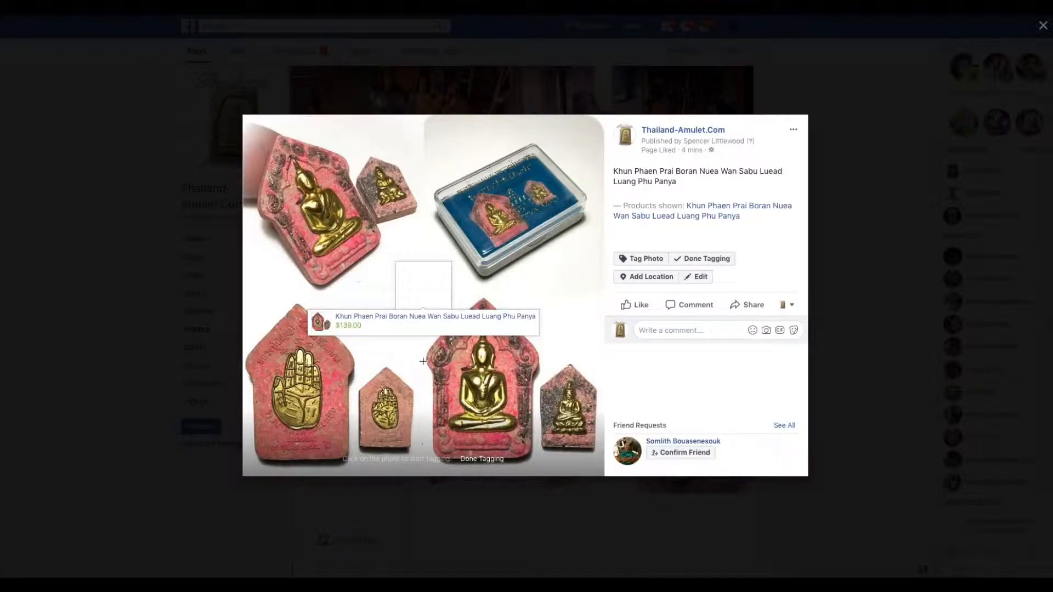
pyautogui.click(724, 260)
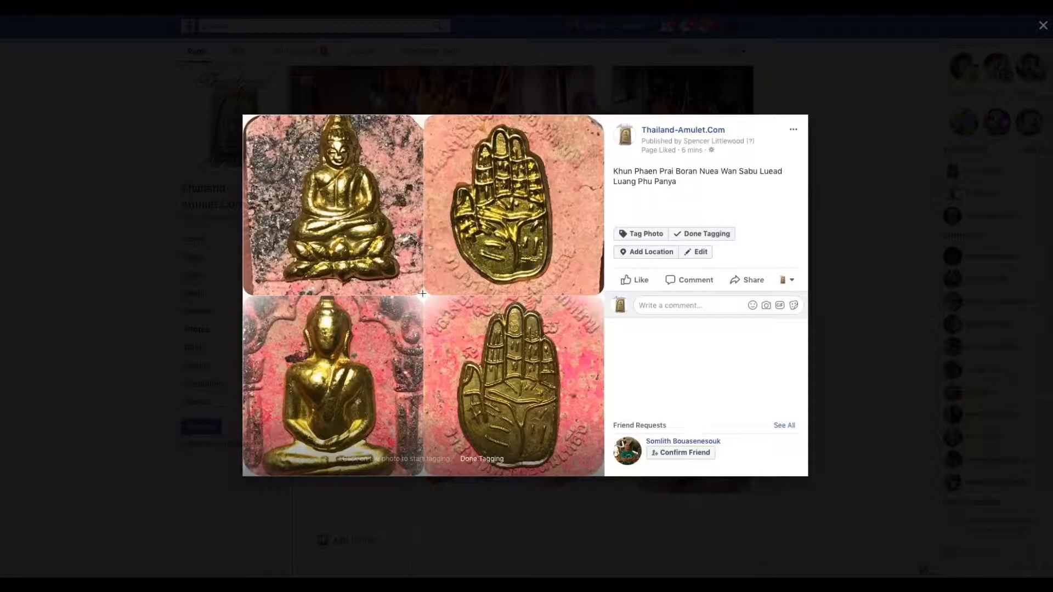
# Step: Tag the Khun Phaen Prai Boran product on the close-up collage of Buddhas and hands, finish tagging and advance to the next photo
pyautogui.click(425, 224)
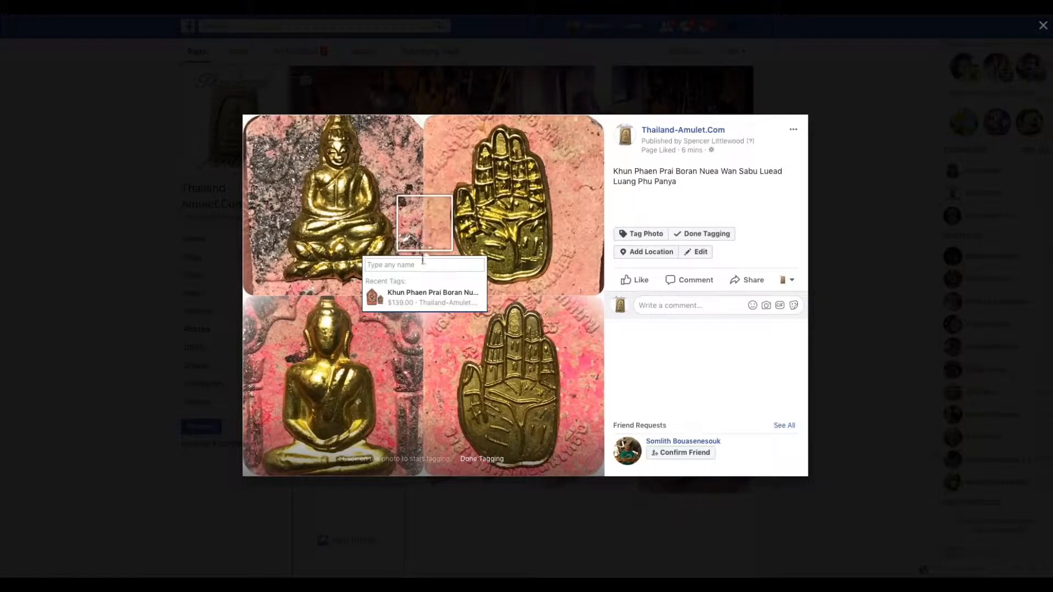
pyautogui.click(426, 298)
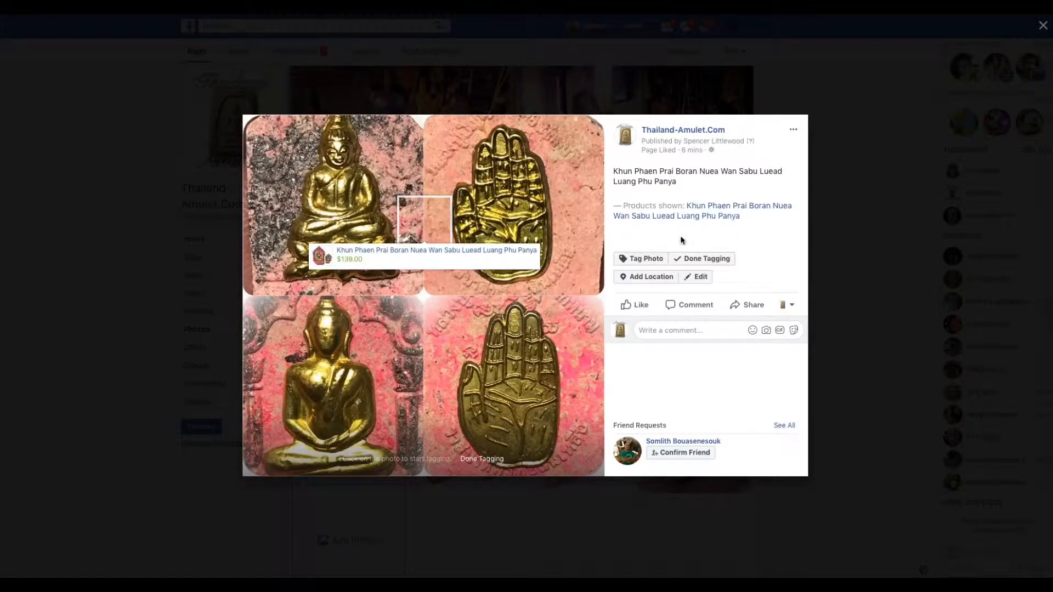
pyautogui.click(680, 259)
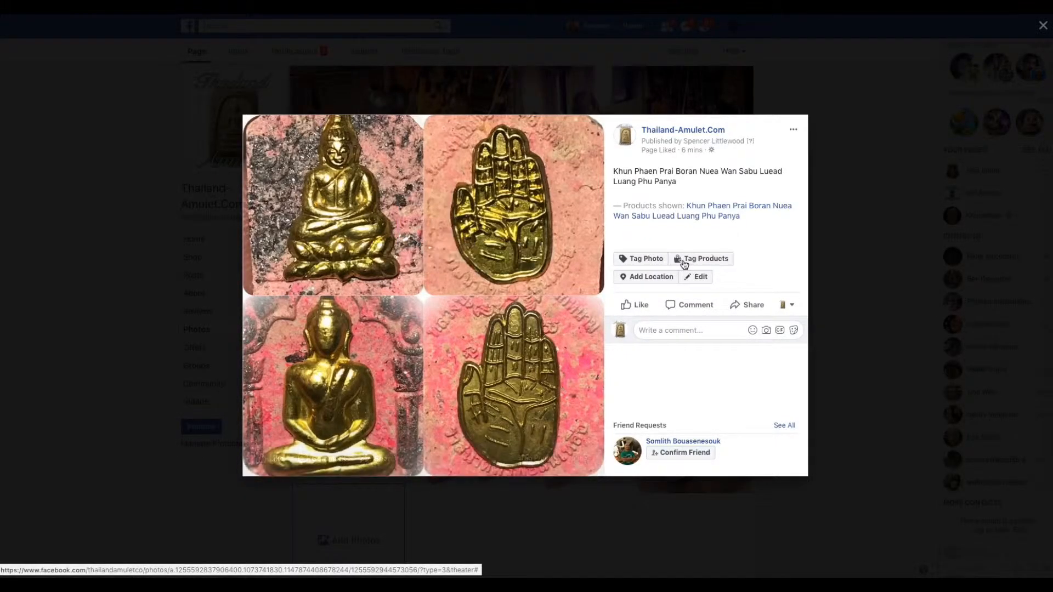
pyautogui.click(591, 297)
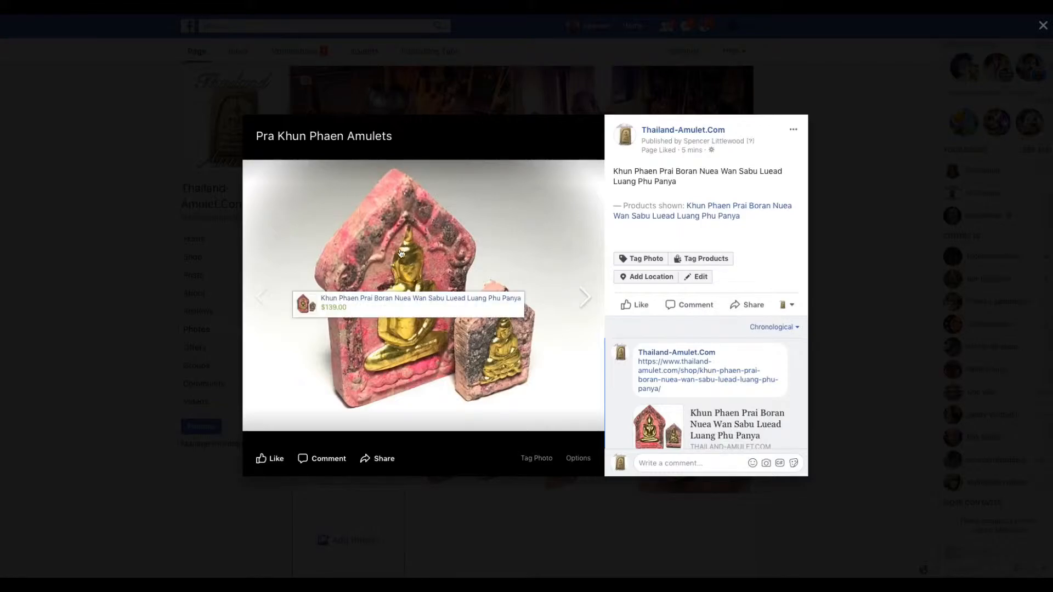